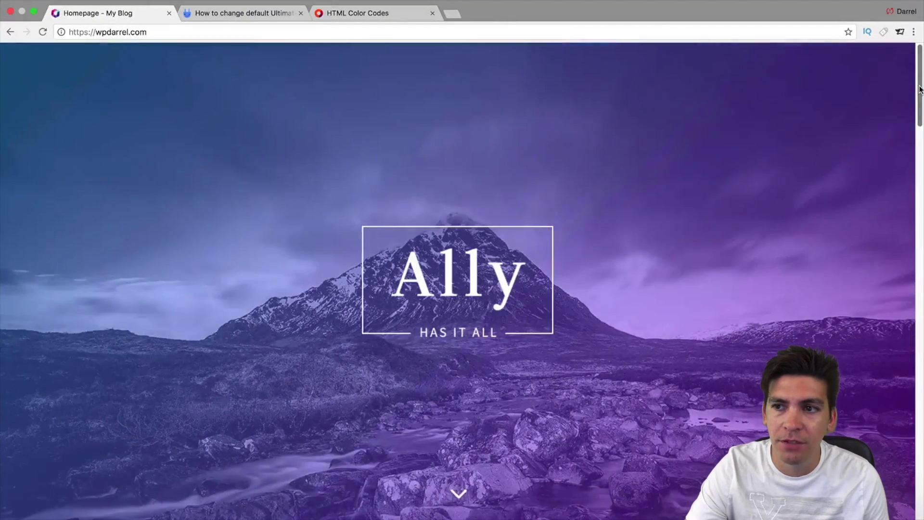
Scroll through the site's homepage and open its Register page
{"action": "left_click_drag", "start_coordinate": [919, 89], "coordinate": [916, 110]}
{"action": "scroll", "coordinate": [893, 130], "scroll_direction": "down", "scroll_amount": 5}
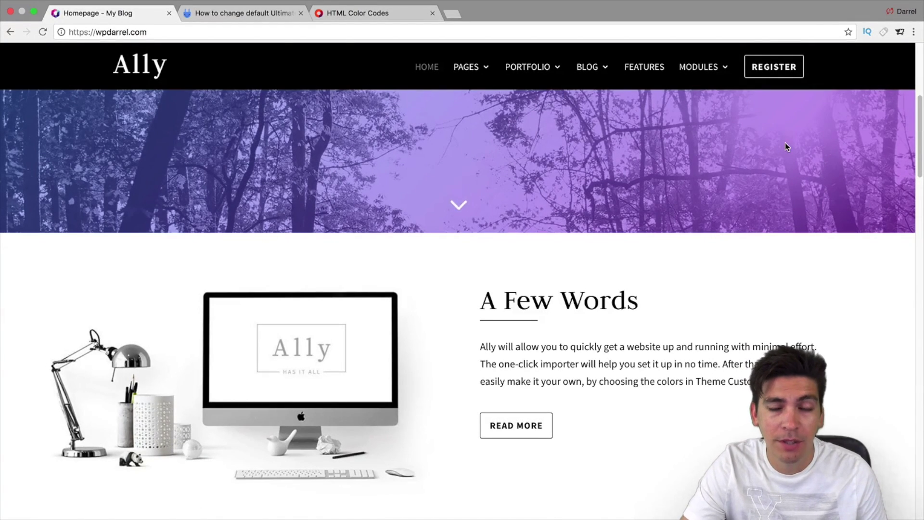
{"action": "left_click", "coordinate": [784, 69]}
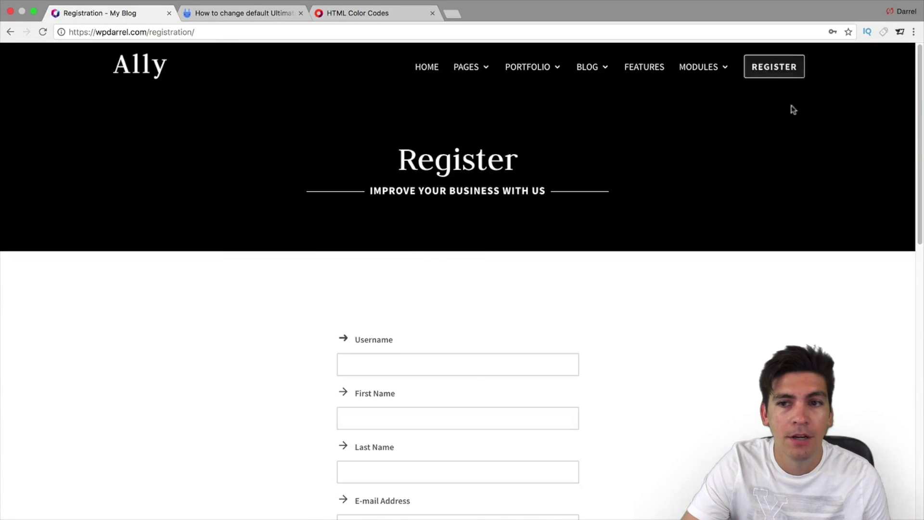
Examine the registration page's form fields, Register and Login buttons, and footer
{"action": "scroll", "coordinate": [913, 92], "scroll_direction": "down", "scroll_amount": 2}
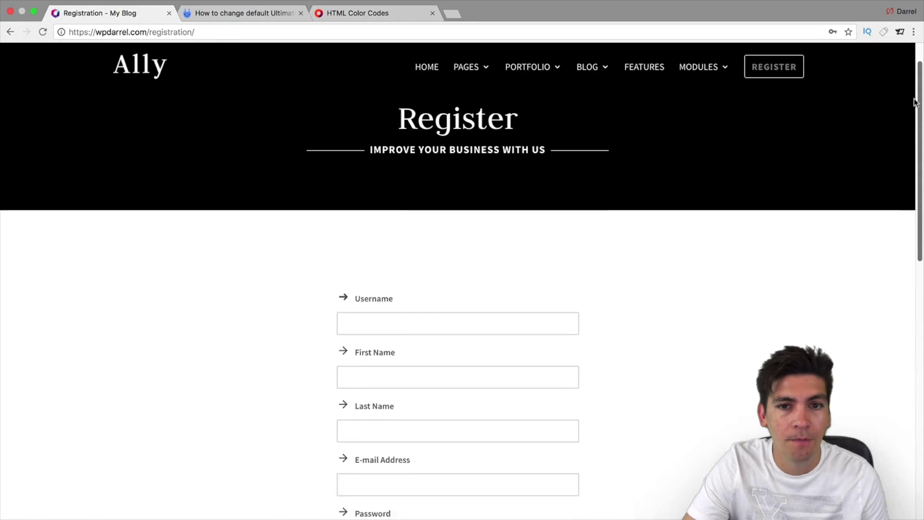
{"action": "scroll", "coordinate": [913, 105], "scroll_direction": "down", "scroll_amount": 2}
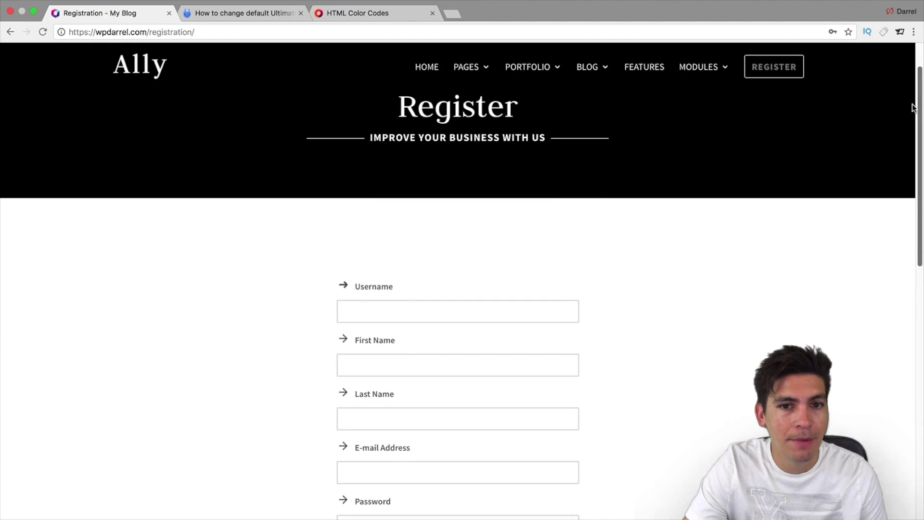
{"action": "scroll", "coordinate": [908, 120], "scroll_direction": "down", "scroll_amount": 4}
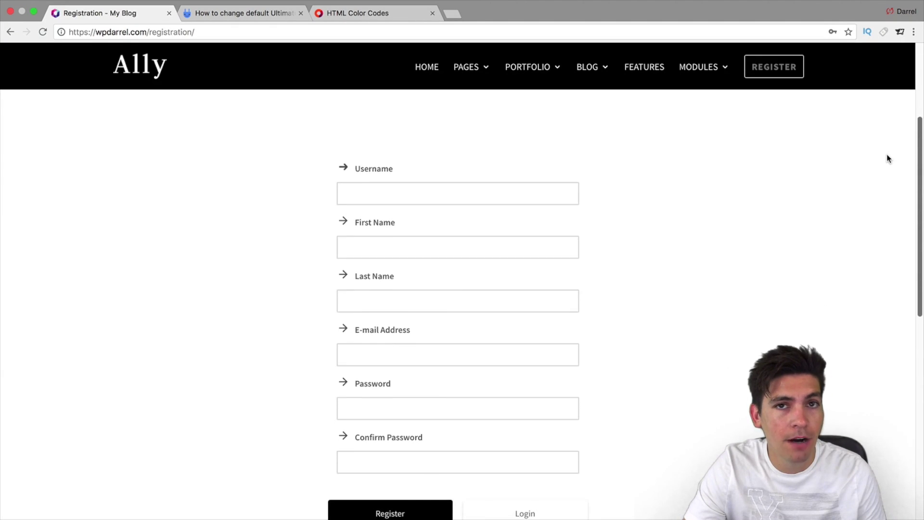
{"action": "scroll", "coordinate": [881, 165], "scroll_direction": "down", "scroll_amount": 1}
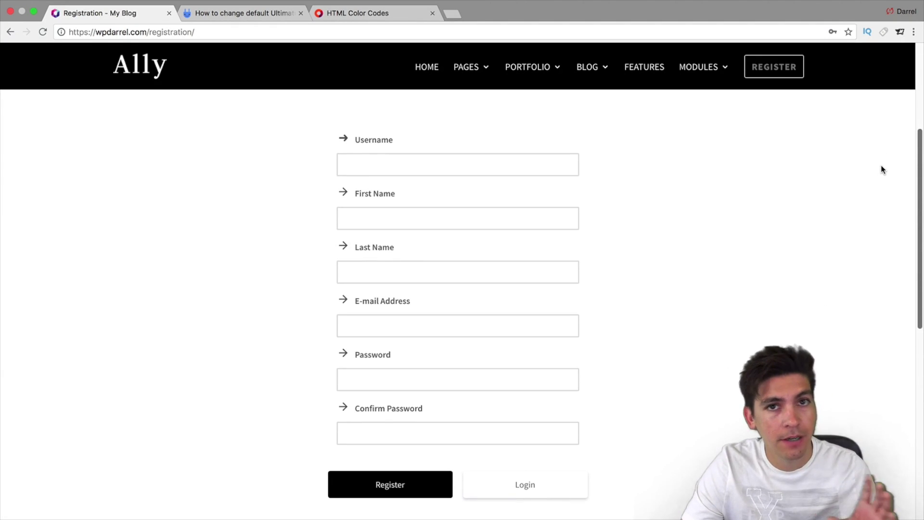
{"action": "scroll", "coordinate": [877, 166], "scroll_direction": "down", "scroll_amount": 2}
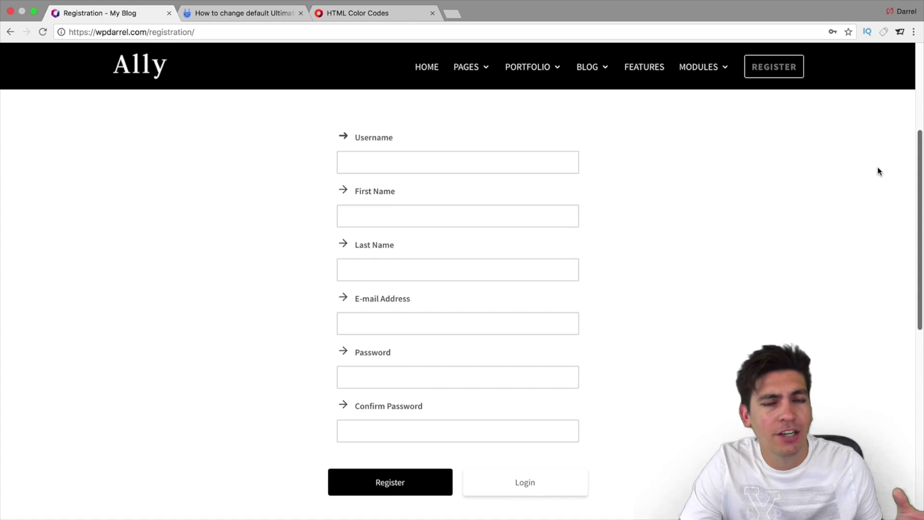
{"action": "scroll", "coordinate": [874, 175], "scroll_direction": "down", "scroll_amount": 15}
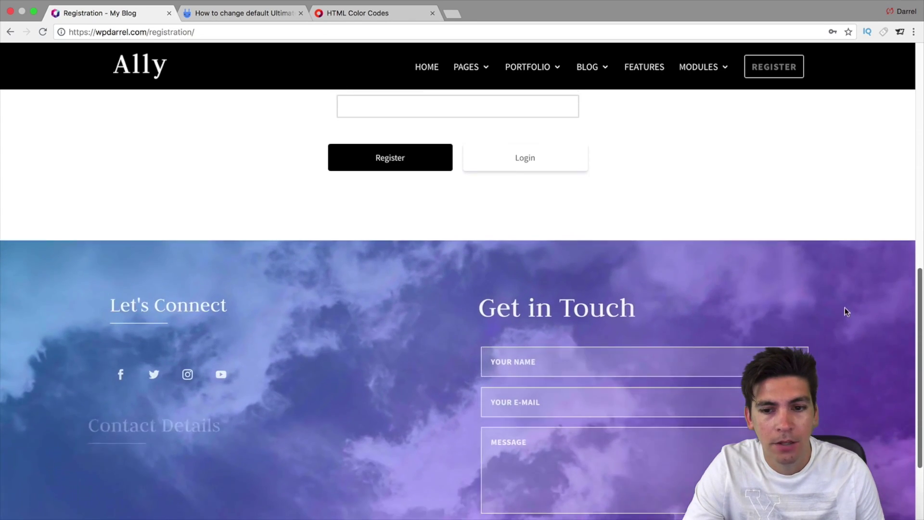
{"action": "scroll", "coordinate": [847, 389], "scroll_direction": "up", "scroll_amount": 15}
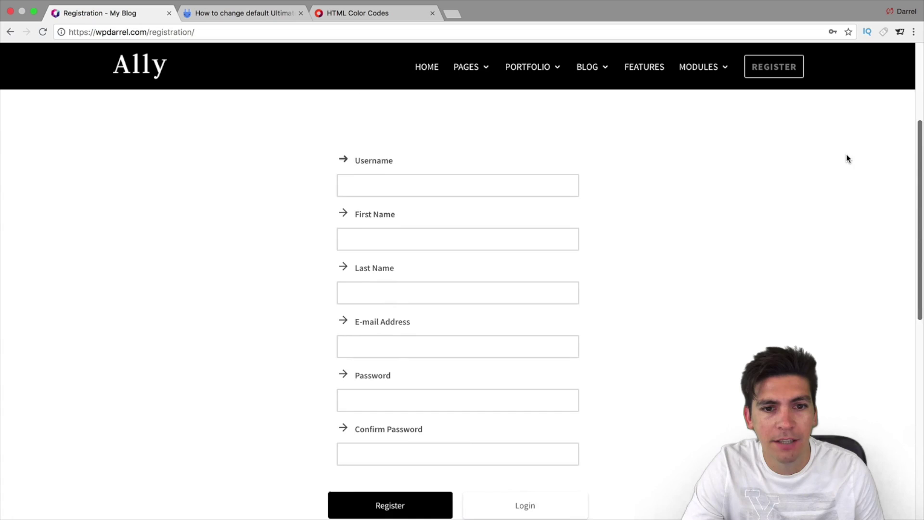
{"action": "scroll", "coordinate": [845, 119], "scroll_direction": "up", "scroll_amount": 3}
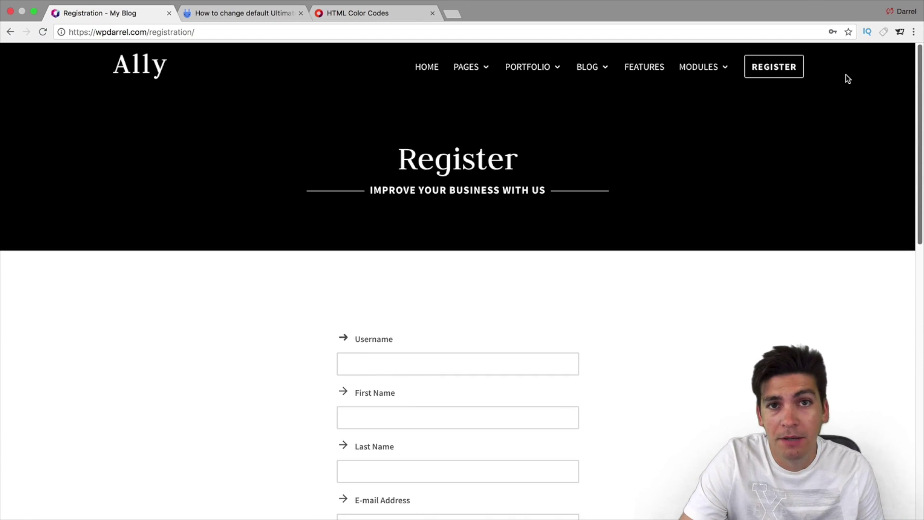
{"action": "scroll", "coordinate": [847, 108], "scroll_direction": "down", "scroll_amount": 5}
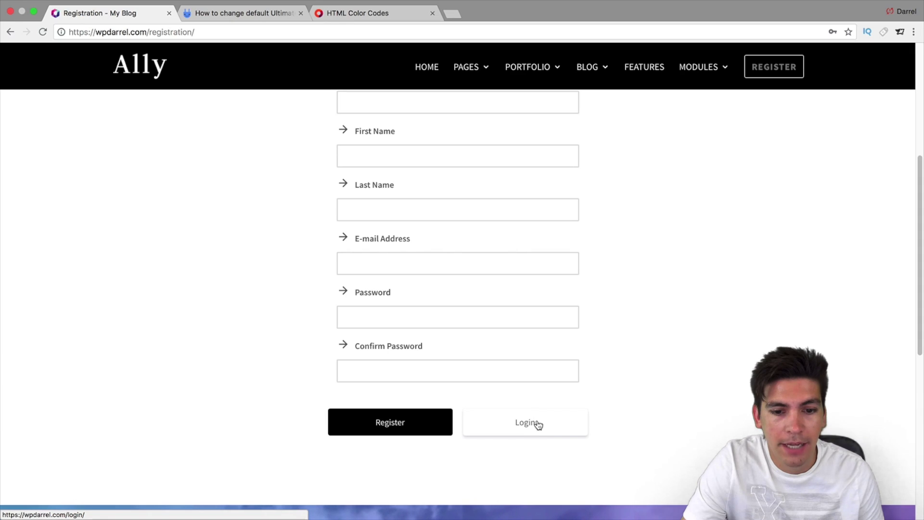
{"action": "scroll", "coordinate": [544, 407], "scroll_direction": "up", "scroll_amount": 1}
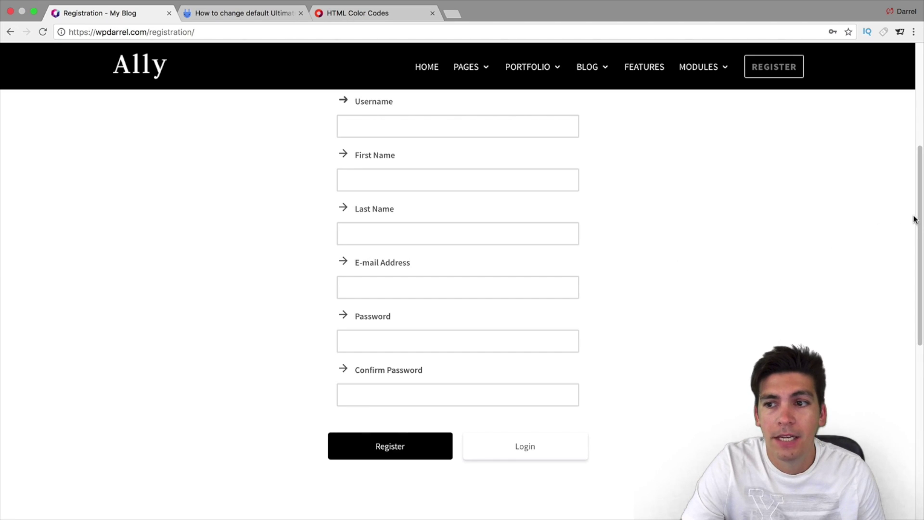
{"action": "left_click_drag", "start_coordinate": [918, 207], "coordinate": [917, 91]}
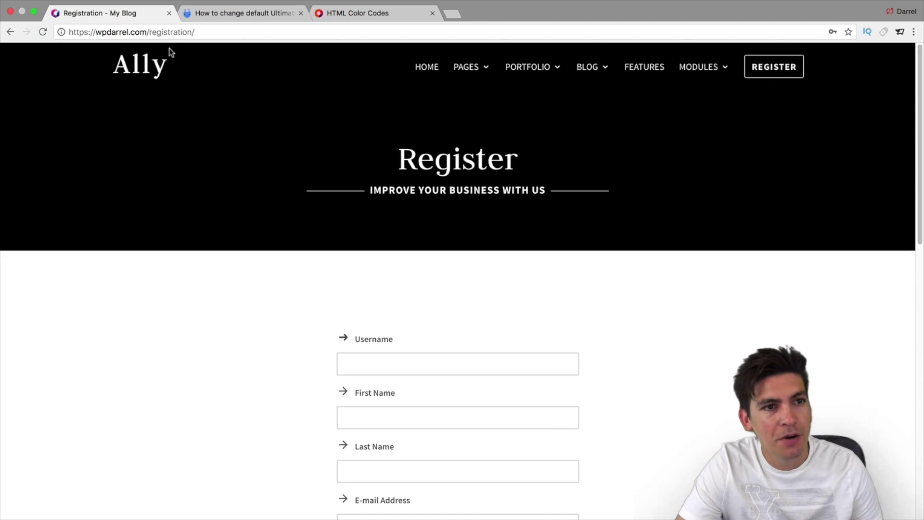
Go to the site's wp-admin address and log in with the prefilled account credentials
{"action": "left_click_drag", "start_coordinate": [150, 32], "coordinate": [401, 31]}
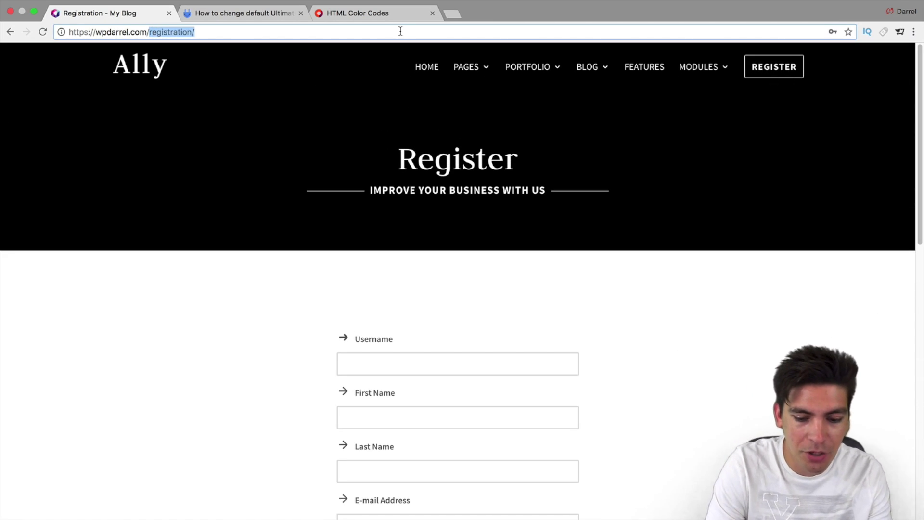
{"action": "type", "text": "wp-admin"}
{"action": "key", "text": "Return"}
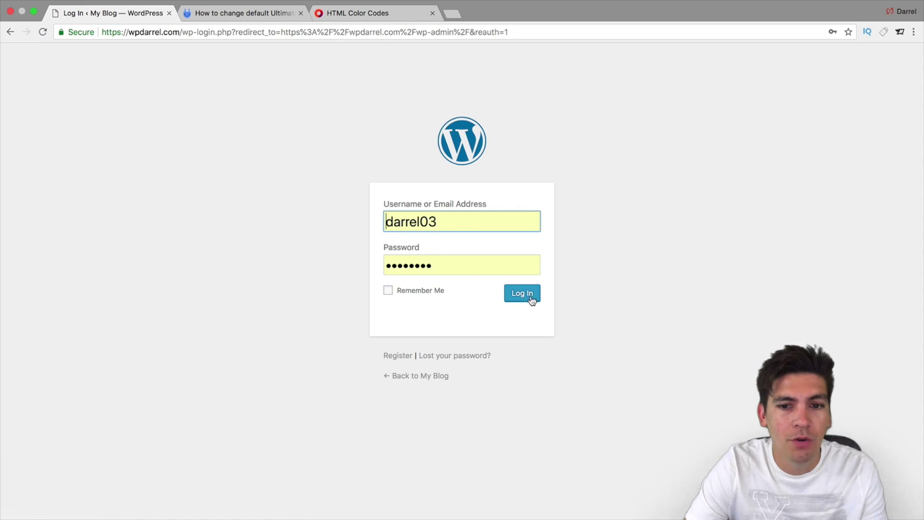
{"action": "left_click", "coordinate": [530, 298]}
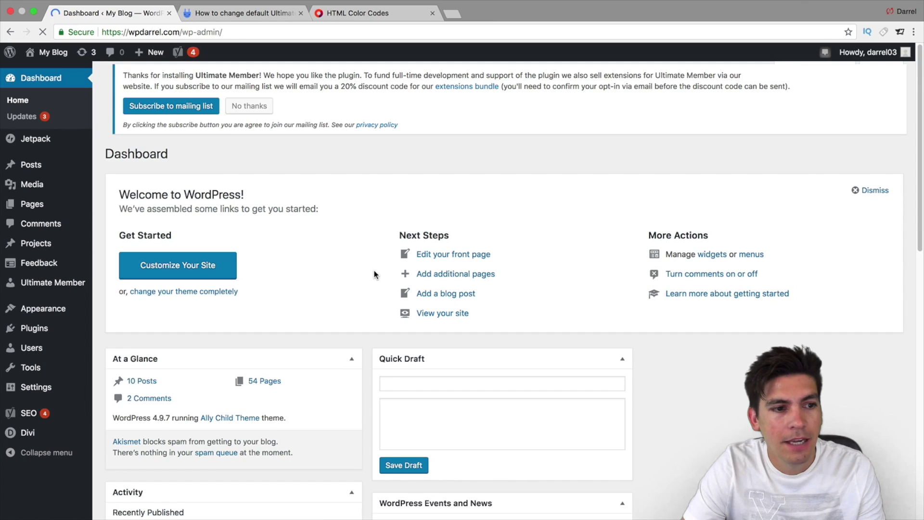
Search for "ultimate member" among the plugins available to add
{"action": "mouse_move", "coordinate": [65, 287]}
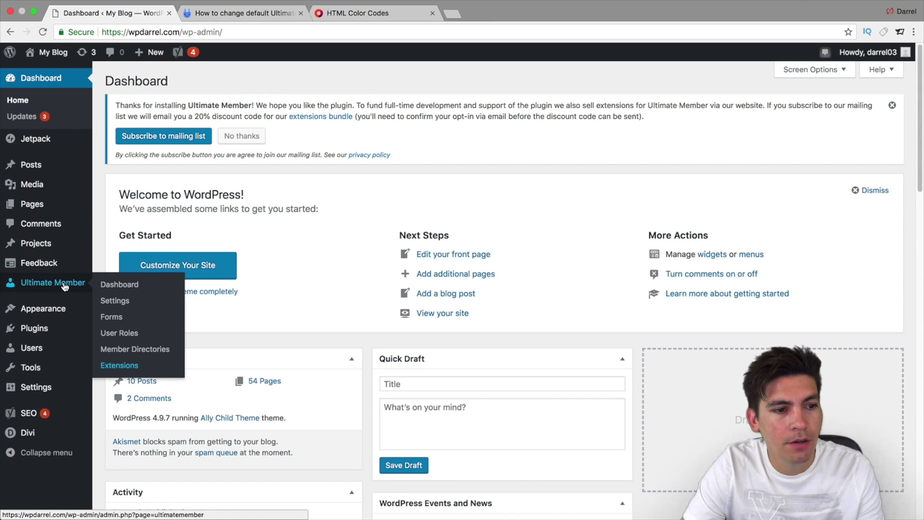
{"action": "mouse_move", "coordinate": [56, 332]}
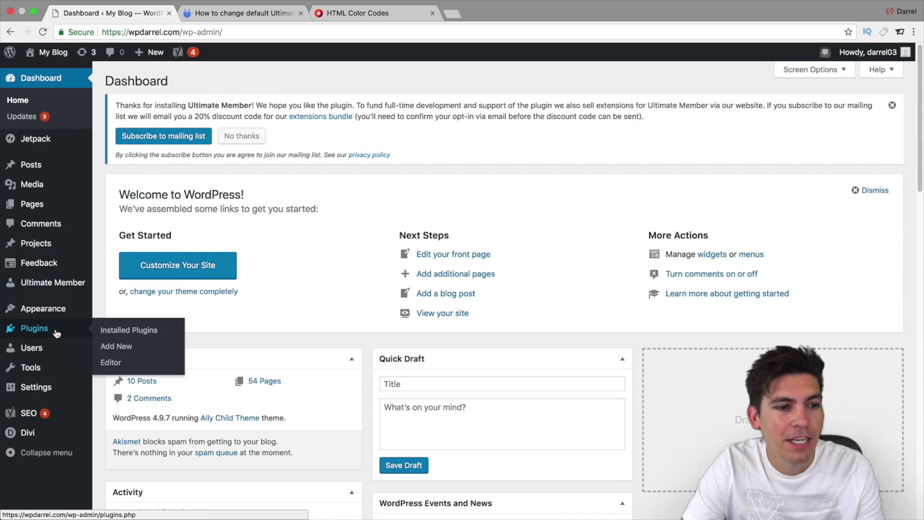
{"action": "left_click", "coordinate": [112, 347]}
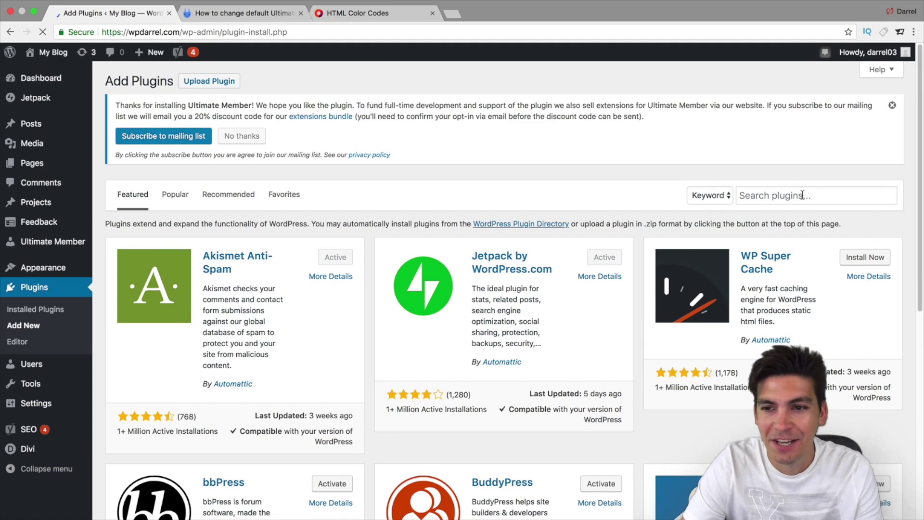
{"action": "left_click", "coordinate": [800, 193]}
{"action": "type", "text": "ultimat"}
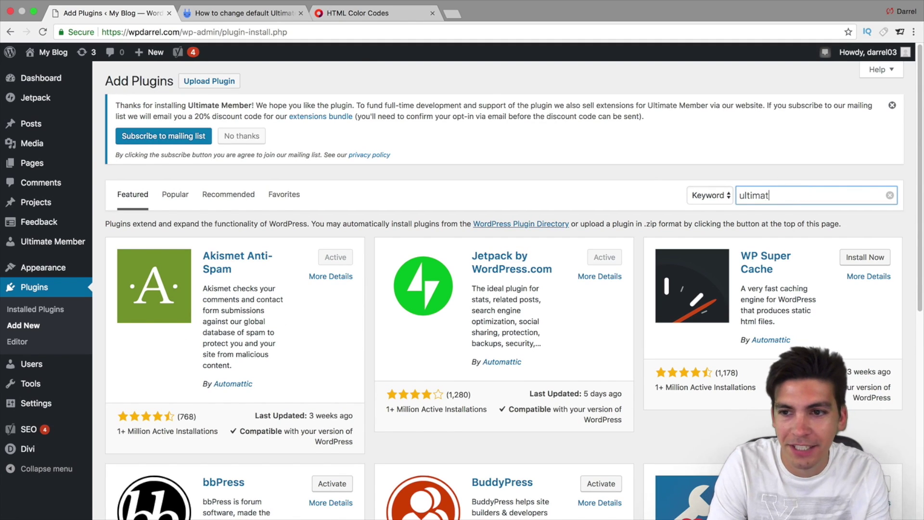
{"action": "type", "text": "e member"}
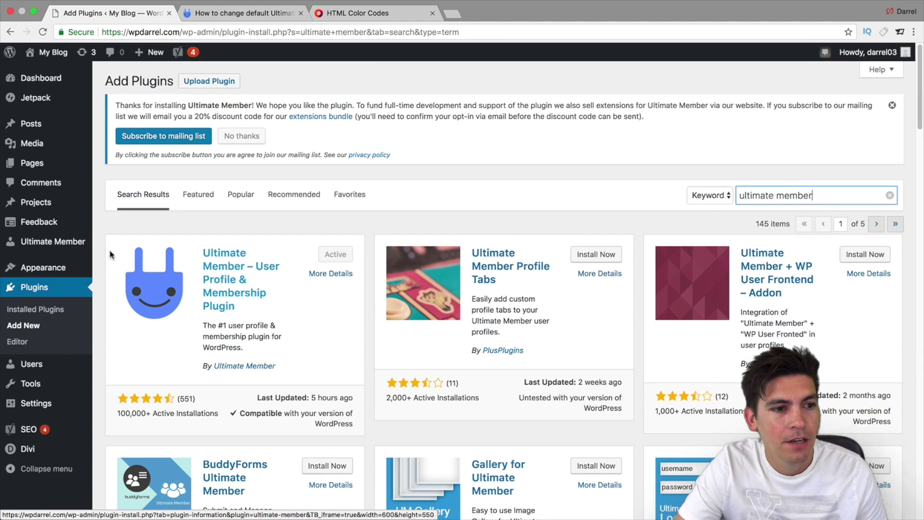
Open the email notification settings of the Ultimate Member plugin
{"action": "mouse_move", "coordinate": [71, 246]}
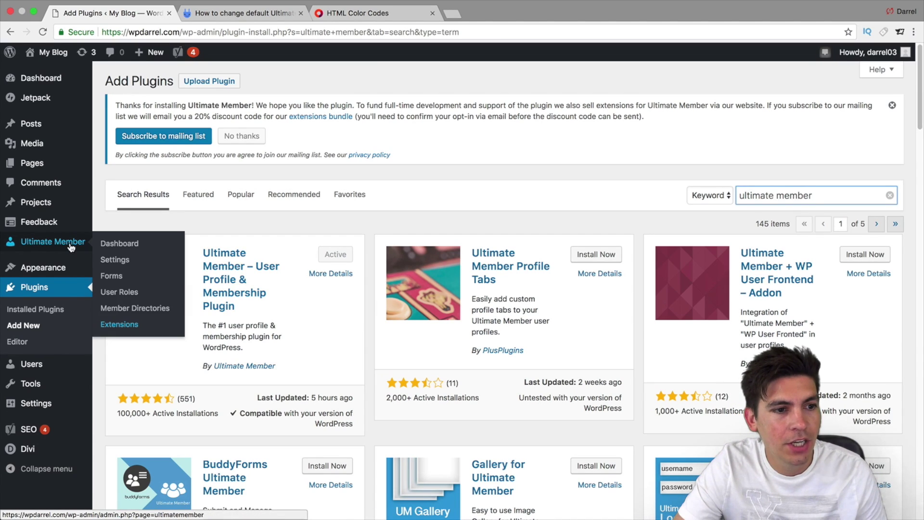
{"action": "left_click", "coordinate": [111, 268]}
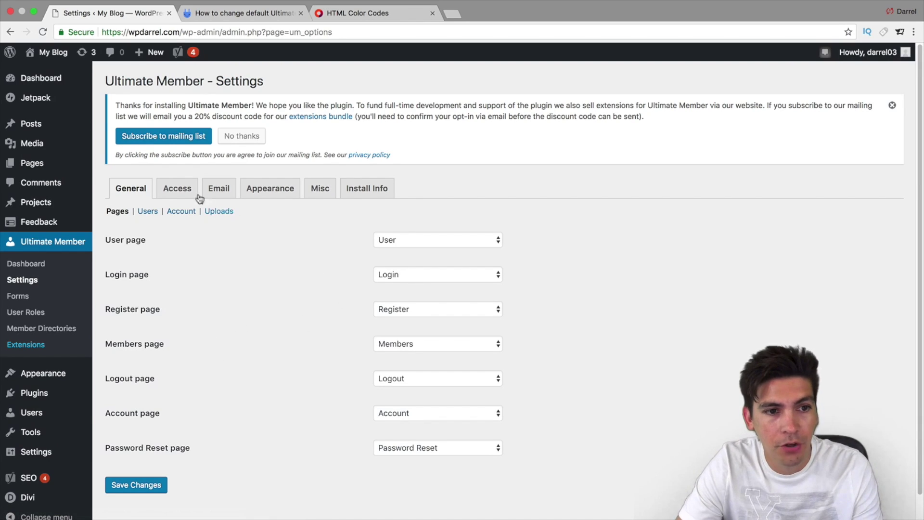
{"action": "left_click", "coordinate": [226, 191]}
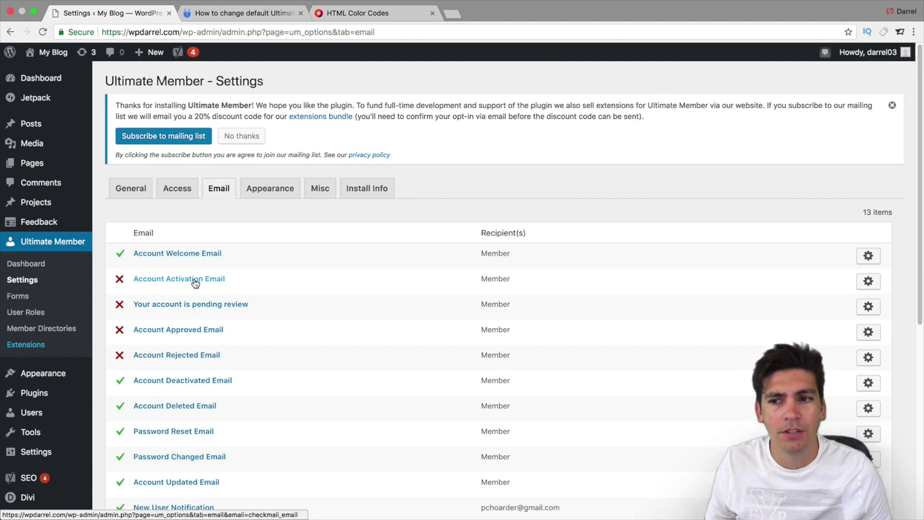
Temporarily enable the Account Activation Email to view its message body, and save it disabled
{"action": "left_click", "coordinate": [868, 281]}
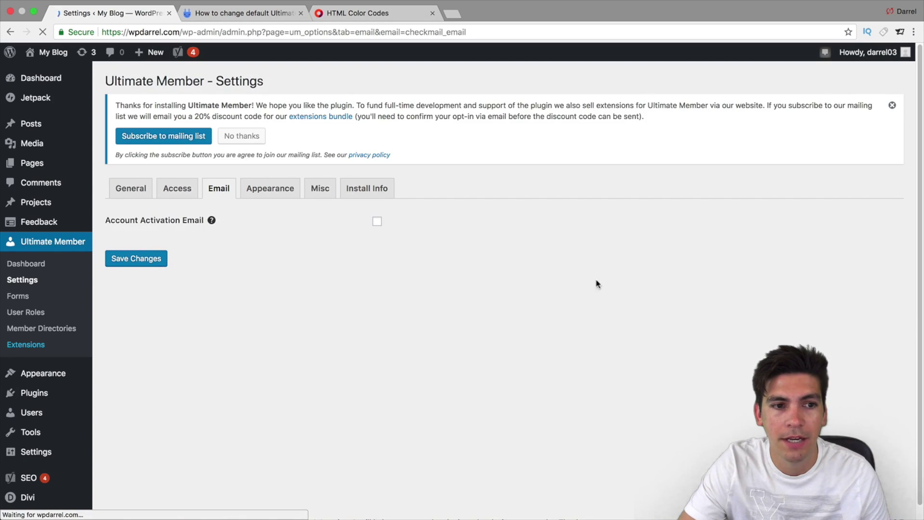
{"action": "left_click", "coordinate": [376, 222]}
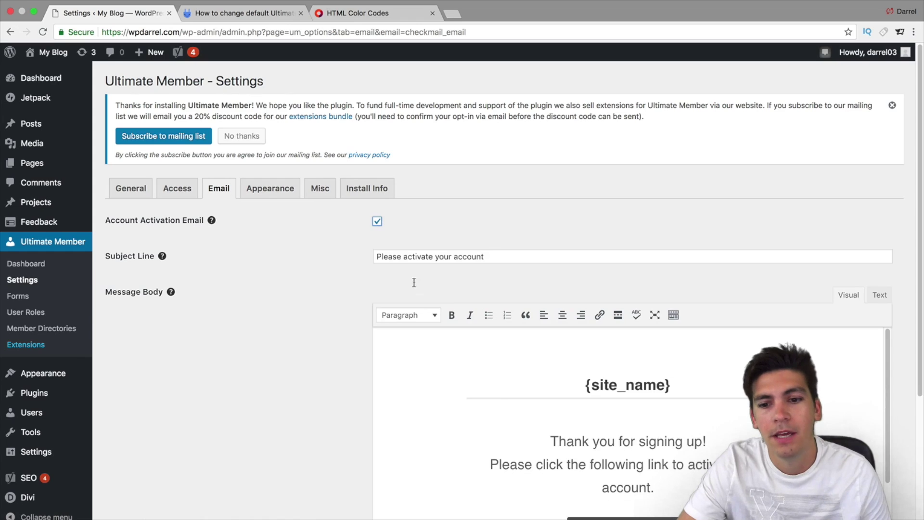
{"action": "scroll", "coordinate": [520, 392], "scroll_direction": "down", "scroll_amount": 2}
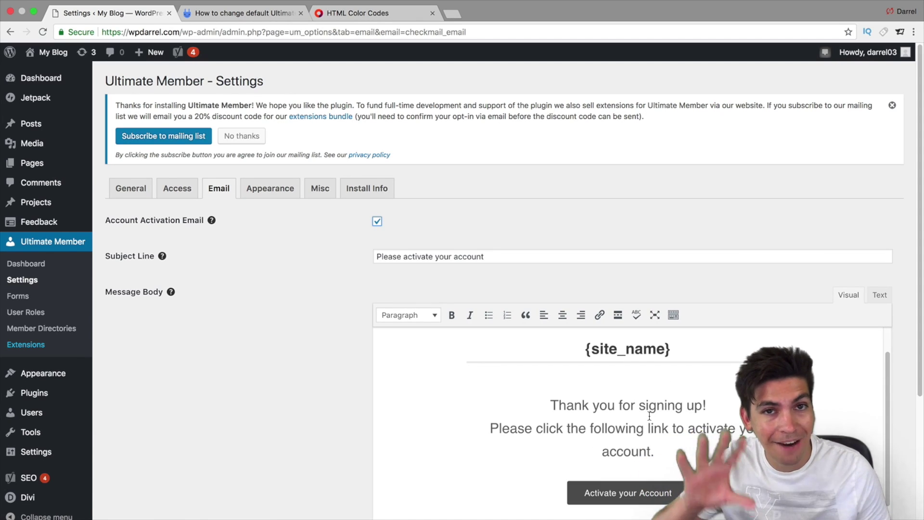
{"action": "left_click", "coordinate": [377, 221]}
{"action": "left_click", "coordinate": [155, 261]}
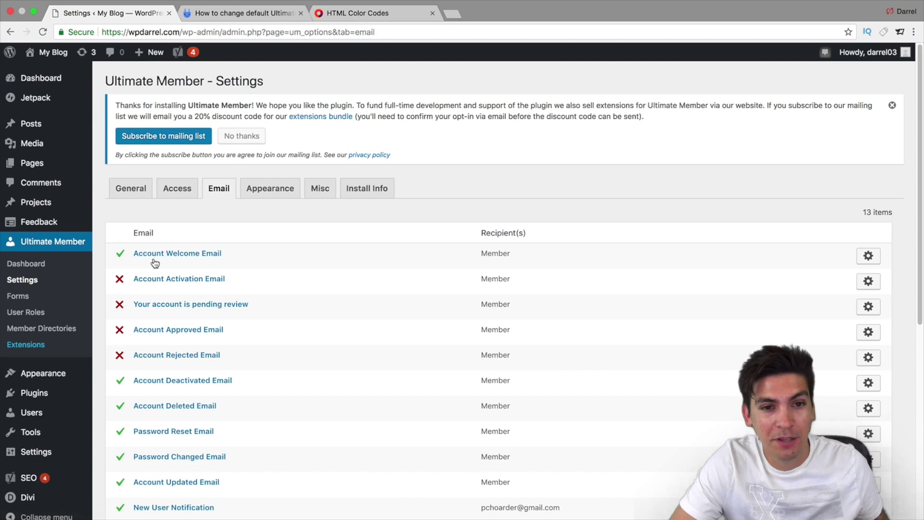
{"action": "left_click", "coordinate": [269, 193]}
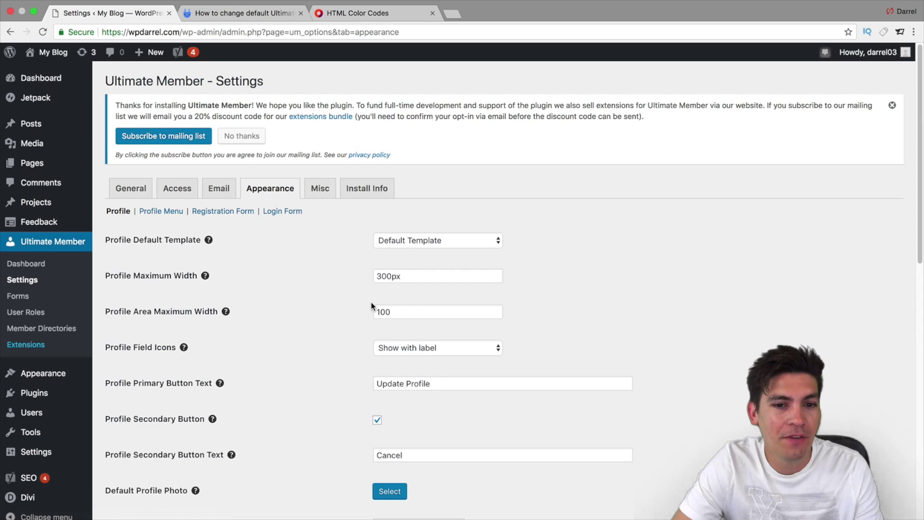
{"action": "scroll", "coordinate": [371, 302], "scroll_direction": "down", "scroll_amount": 4}
{"action": "scroll", "coordinate": [371, 302], "scroll_direction": "up", "scroll_amount": 2}
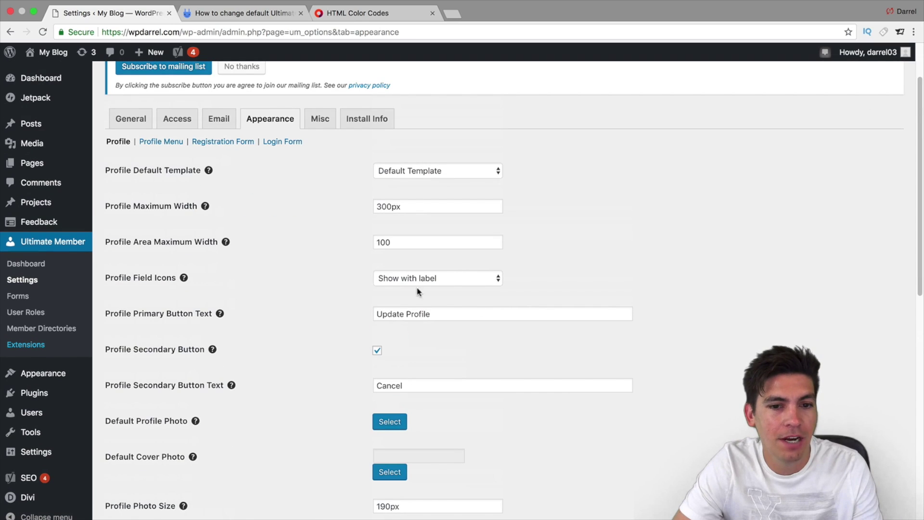
{"action": "left_click", "coordinate": [326, 121]}
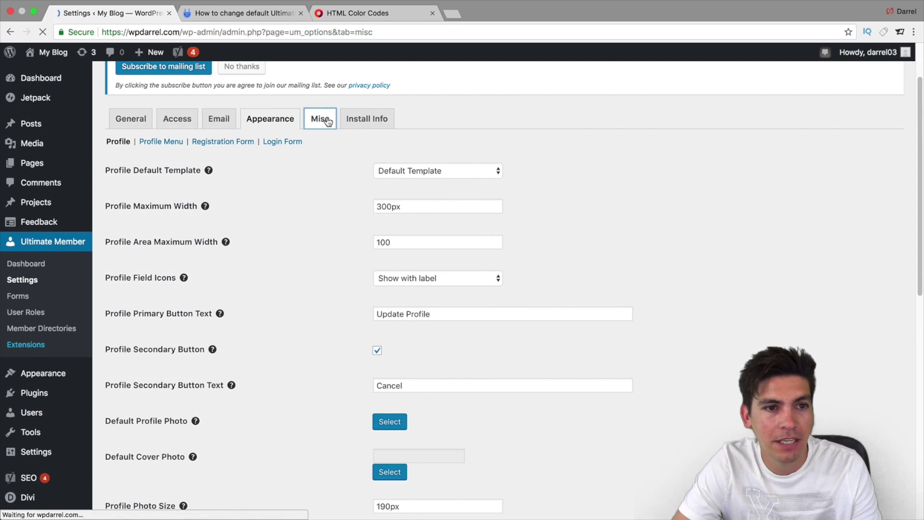
Open the Registration Form appearance settings and check the registration maximum width
{"action": "left_click", "coordinate": [269, 192]}
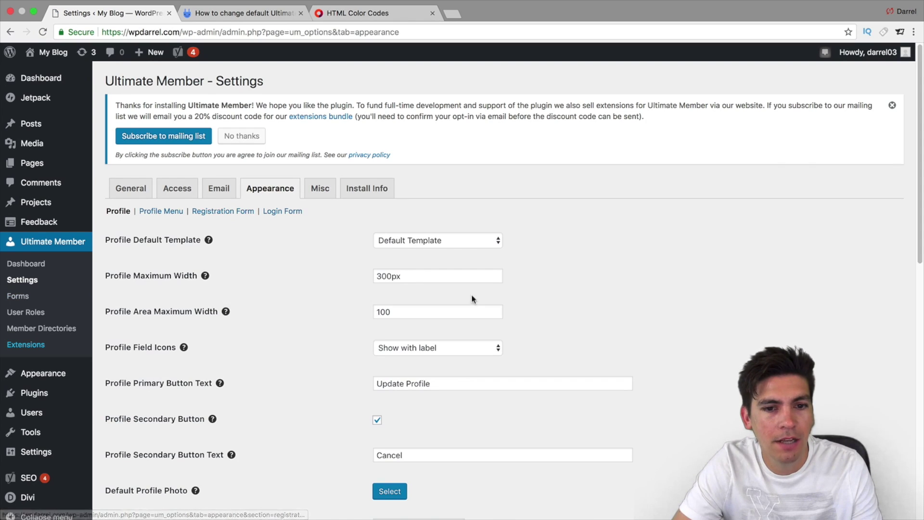
{"action": "left_click", "coordinate": [224, 212]}
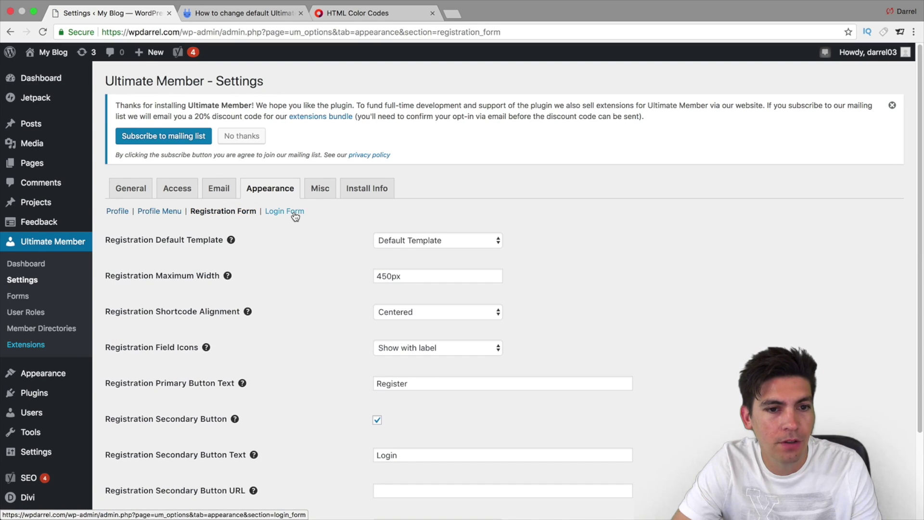
{"action": "left_click_drag", "start_coordinate": [413, 276], "coordinate": [349, 280]}
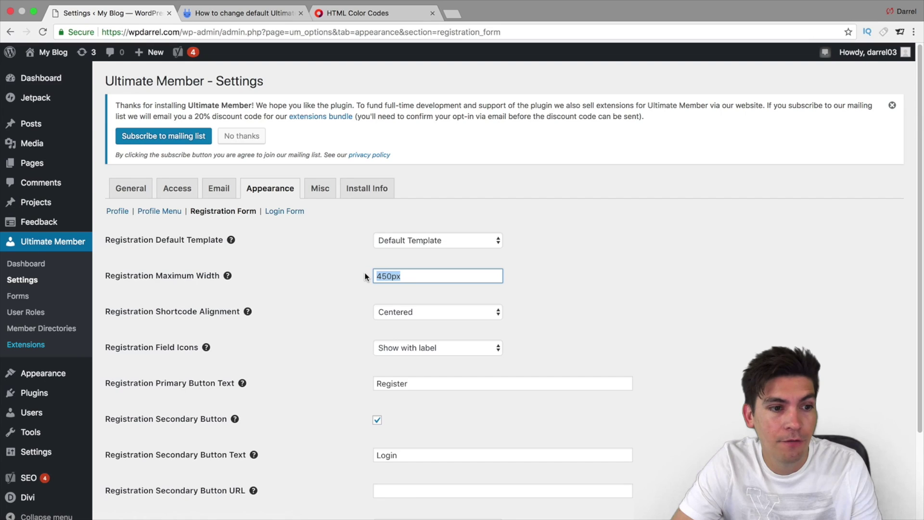
Open the Default Registration form of Ultimate Member for editing and go to its Form Builder
{"action": "left_click", "coordinate": [42, 297]}
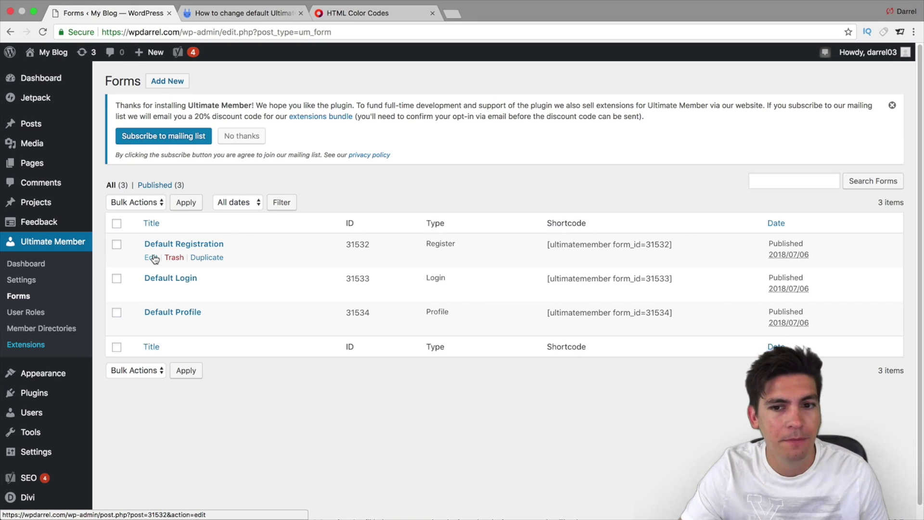
{"action": "left_click", "coordinate": [154, 258]}
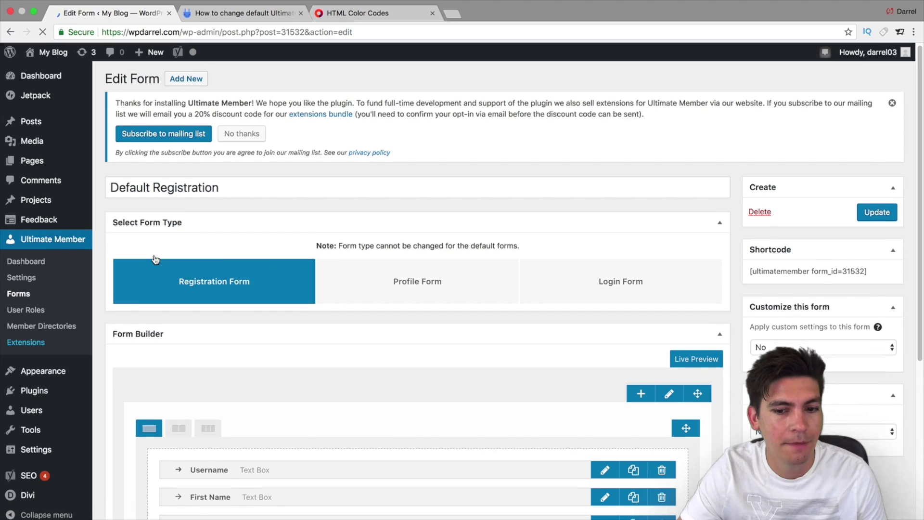
{"action": "scroll", "coordinate": [155, 259], "scroll_direction": "down", "scroll_amount": 5}
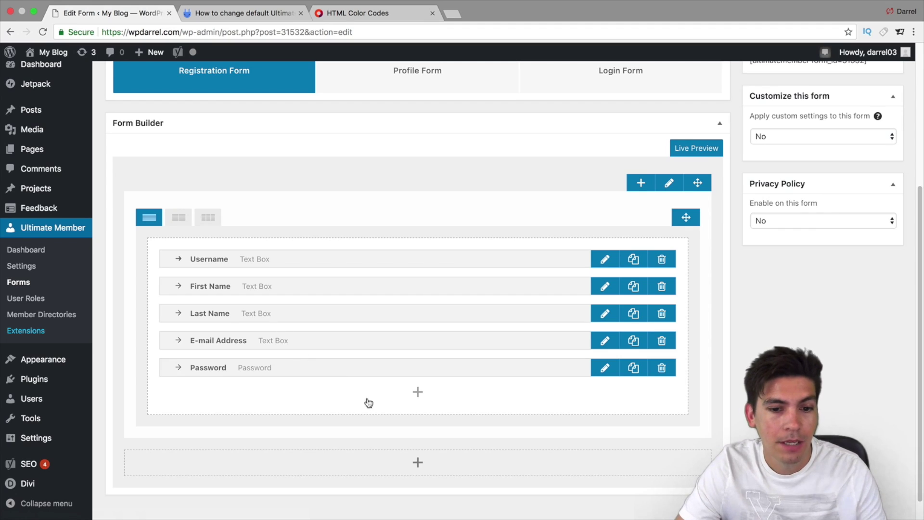
Add a new URL field to the registration form with title URL, meta key URL-Link and label URL
{"action": "left_click", "coordinate": [417, 392]}
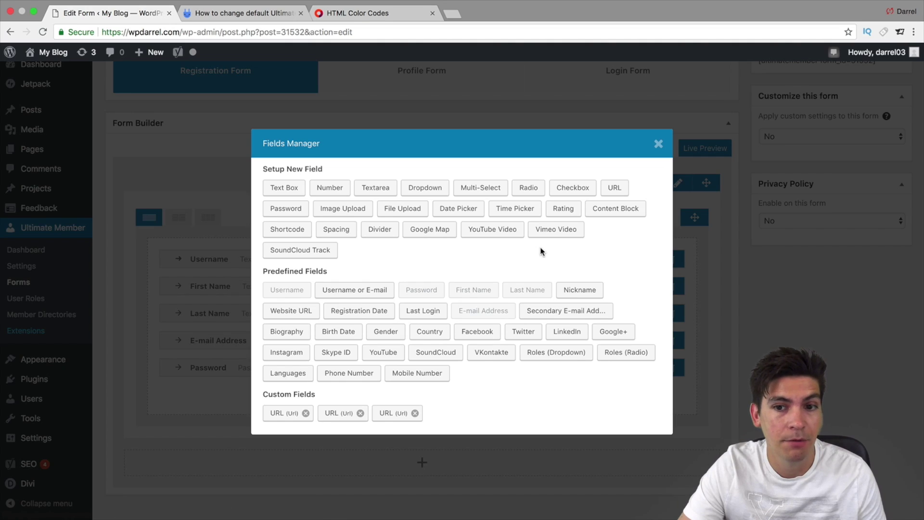
{"action": "left_click", "coordinate": [614, 187]}
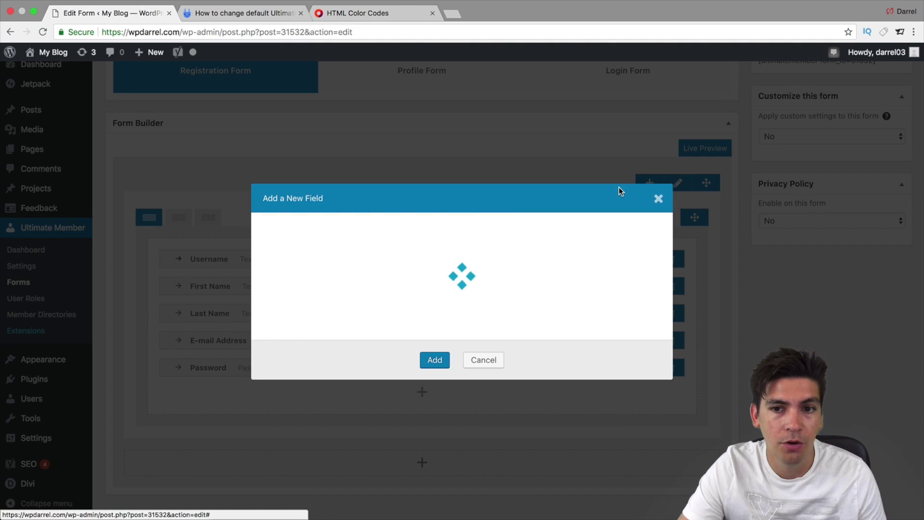
{"action": "left_click", "coordinate": [409, 169]}
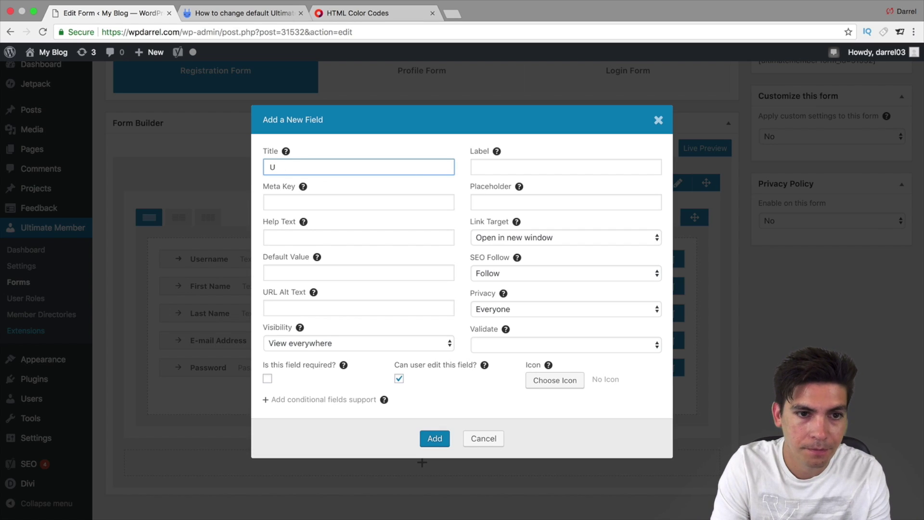
{"action": "key", "text": "Tab"}
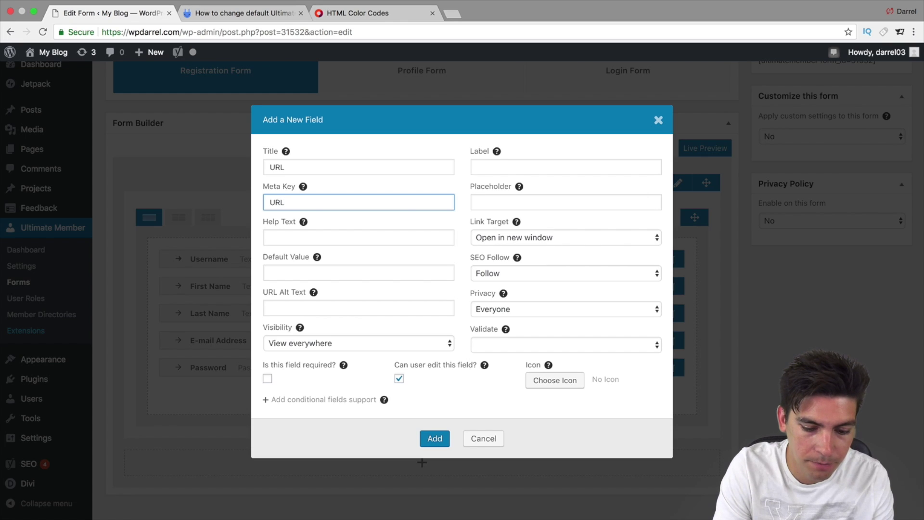
{"action": "type", "text": "URL-Link"}
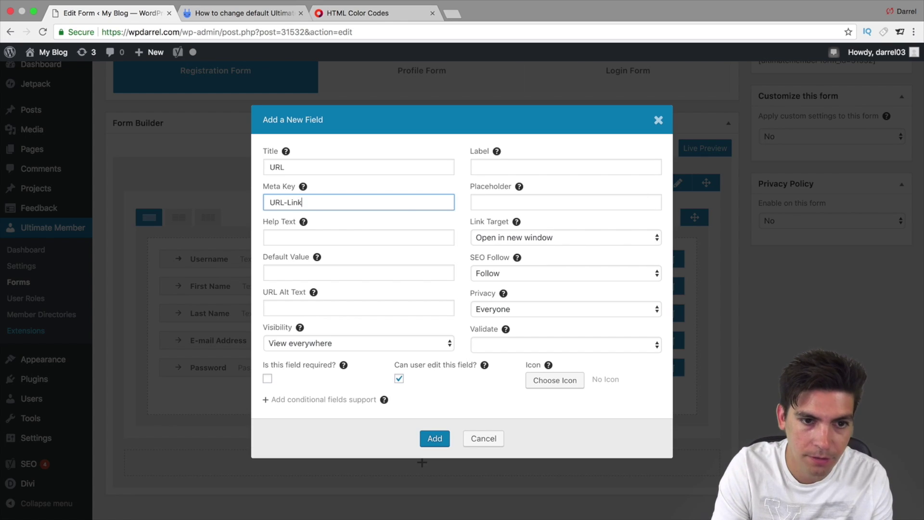
{"action": "left_click", "coordinate": [550, 171]}
{"action": "type", "text": "URL"}
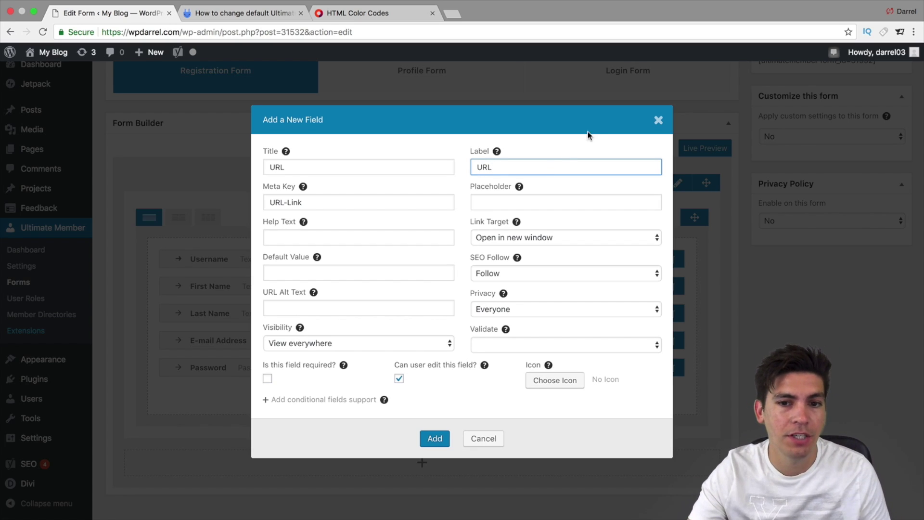
{"action": "left_click", "coordinate": [441, 439]}
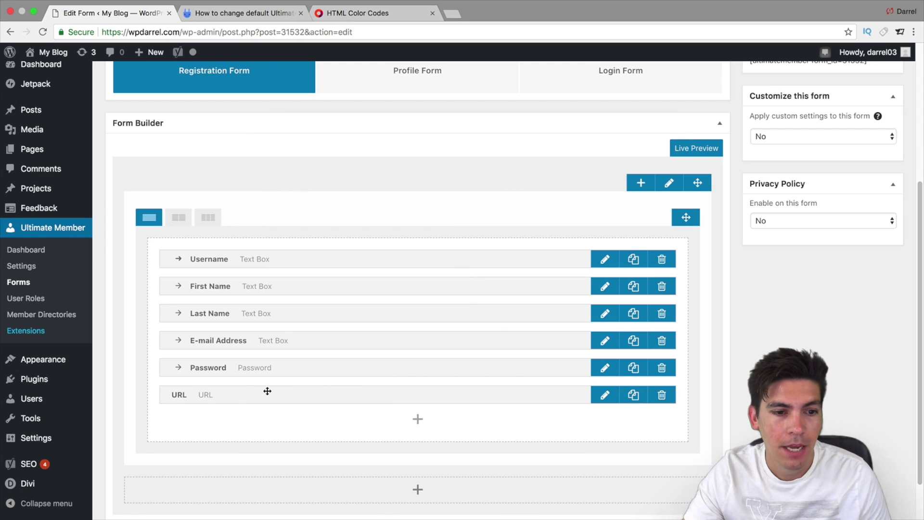
Move the URL field between Last Name and E-mail Address and check the order in the live form preview
{"action": "left_click_drag", "start_coordinate": [265, 395], "coordinate": [268, 333]}
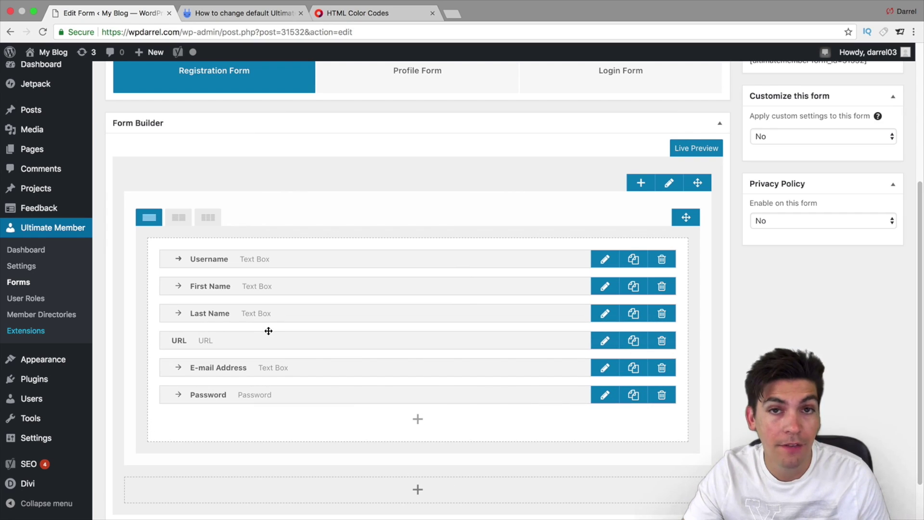
{"action": "left_click", "coordinate": [699, 151]}
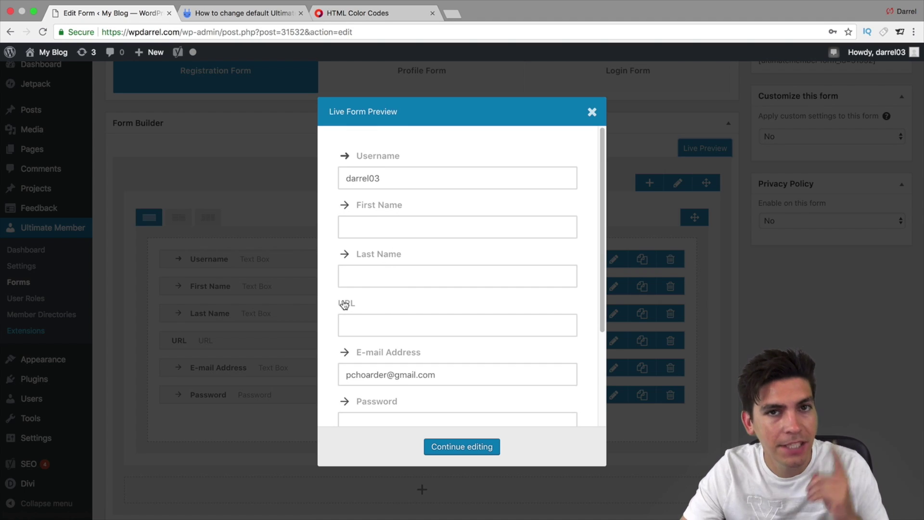
{"action": "left_click", "coordinate": [591, 113]}
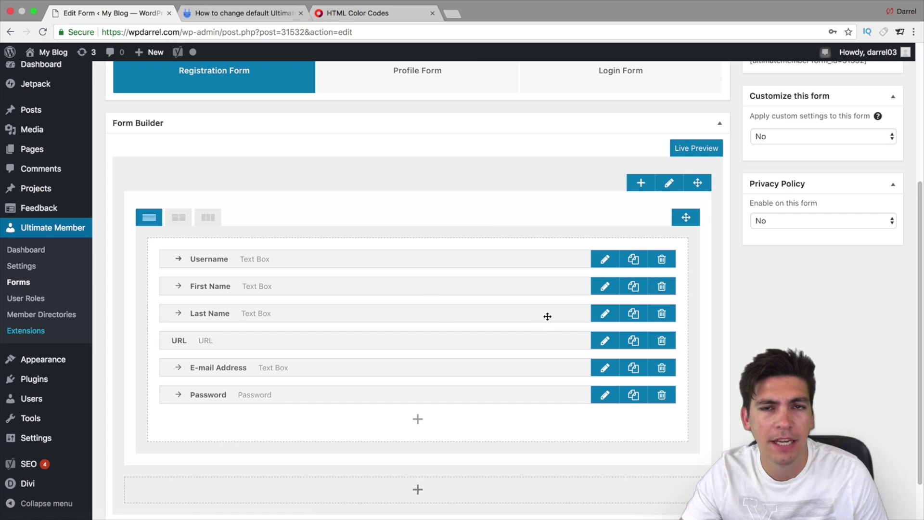
Assign the right-pointing arrow icon to the URL field and save the field
{"action": "left_click", "coordinate": [606, 342]}
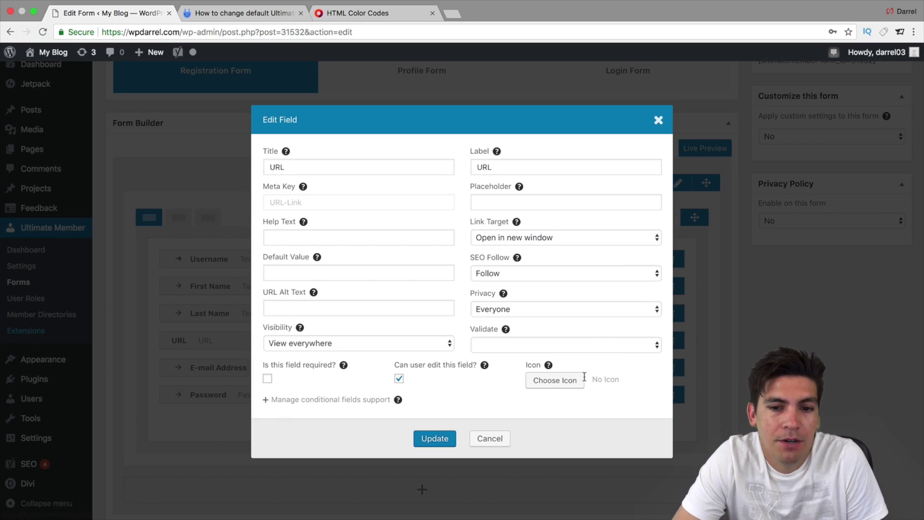
{"action": "left_click", "coordinate": [582, 378]}
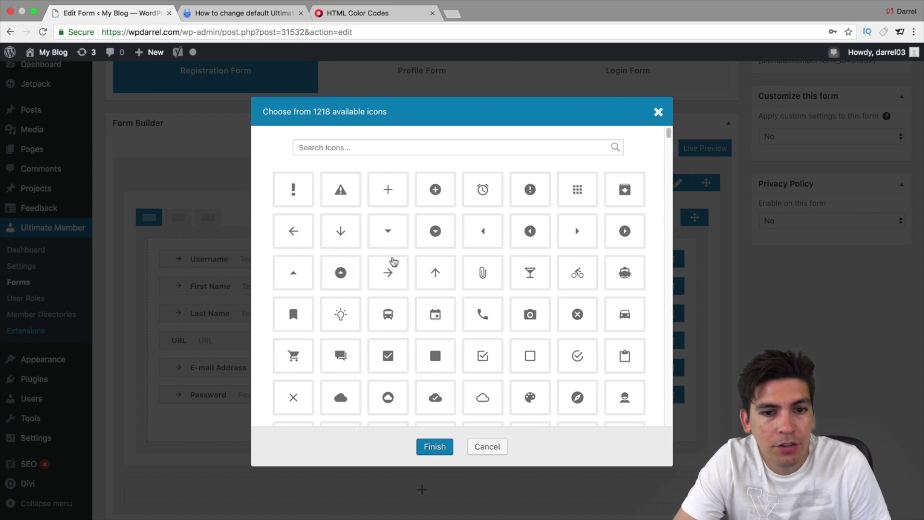
{"action": "left_click", "coordinate": [430, 446]}
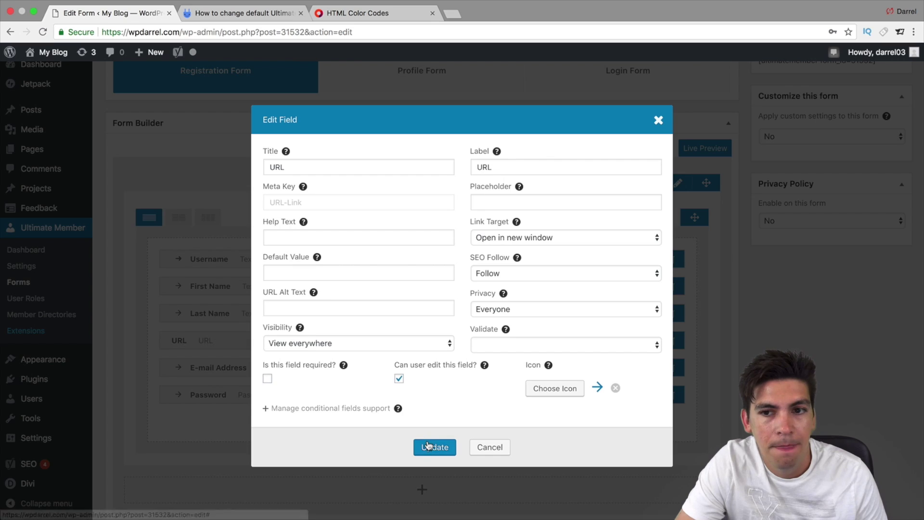
{"action": "left_click", "coordinate": [434, 447]}
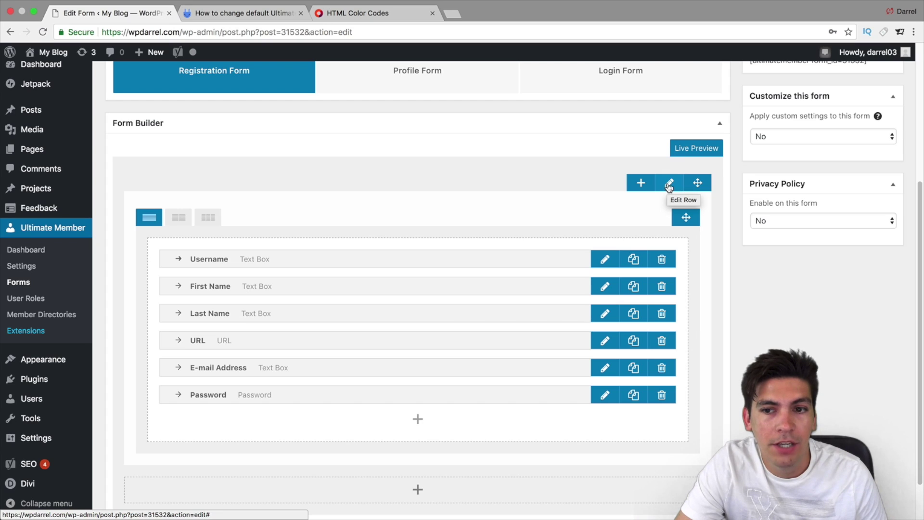
Inspect the padding in the form's row settings and compare it with the spacing on the live registration page in Safari
{"action": "left_click", "coordinate": [670, 184]}
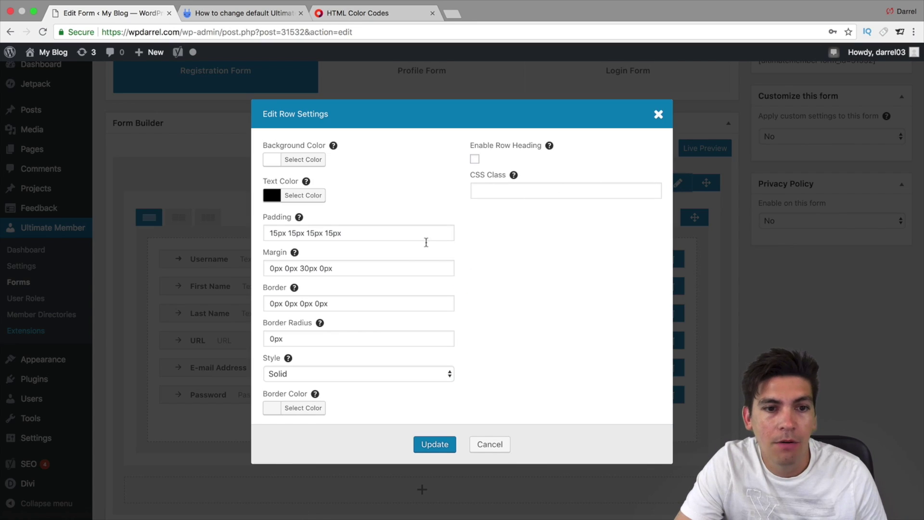
{"action": "left_click_drag", "start_coordinate": [279, 231], "coordinate": [251, 233]}
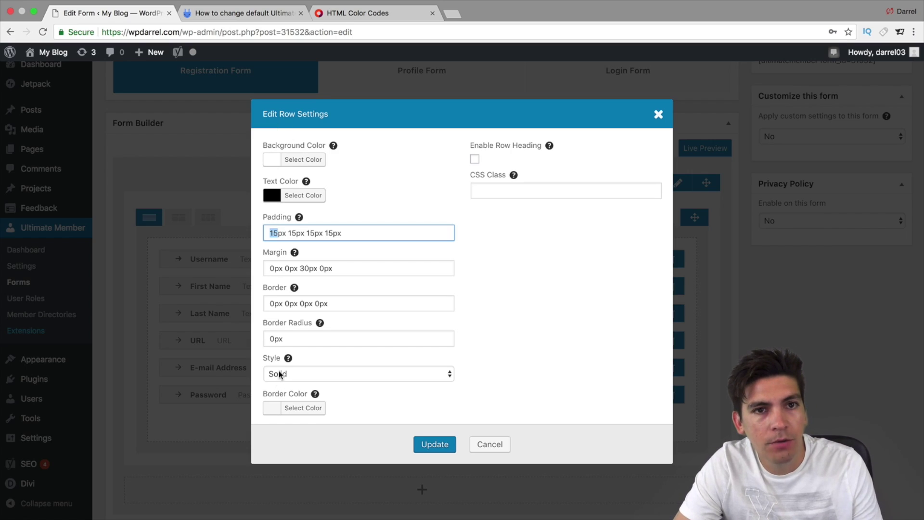
{"action": "key", "text": "super+Tab"}
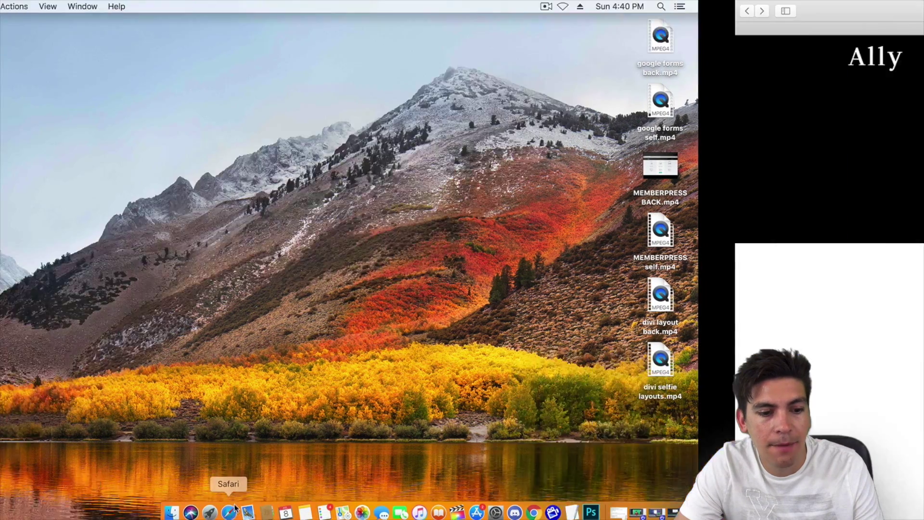
{"action": "scroll", "coordinate": [251, 349], "scroll_direction": "down", "scroll_amount": 3}
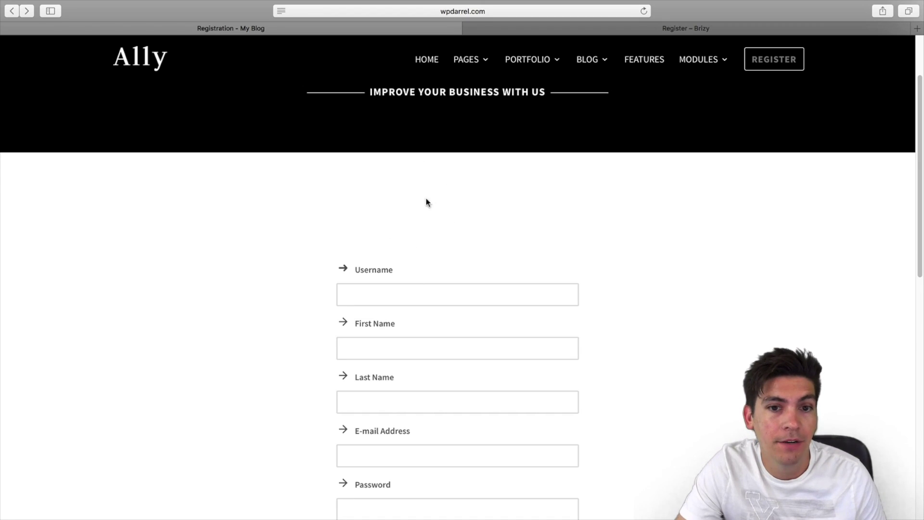
{"action": "scroll", "coordinate": [422, 212], "scroll_direction": "down", "scroll_amount": 1}
{"action": "scroll", "coordinate": [390, 209], "scroll_direction": "up", "scroll_amount": 4}
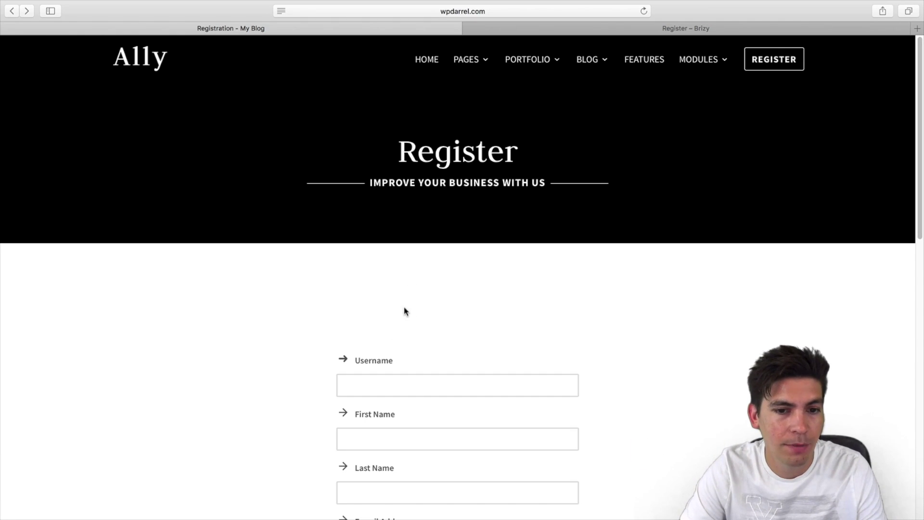
{"action": "scroll", "coordinate": [412, 322], "scroll_direction": "down", "scroll_amount": 1}
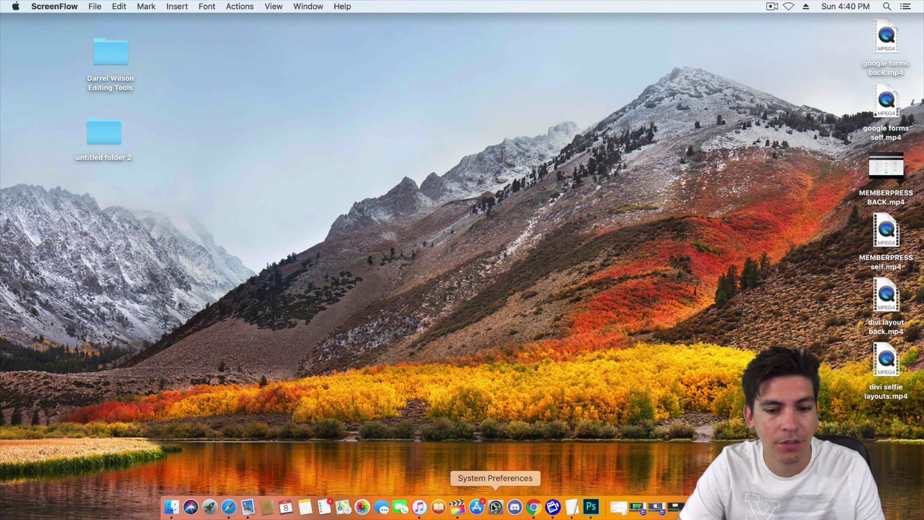
Switch back to Chrome, save the row settings and update the Default Registration form
{"action": "left_click", "coordinate": [534, 506]}
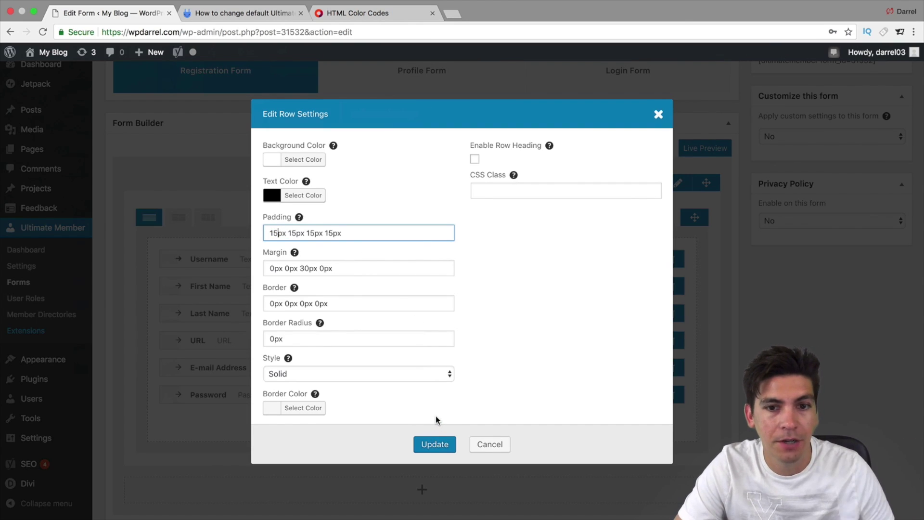
{"action": "left_click", "coordinate": [434, 444]}
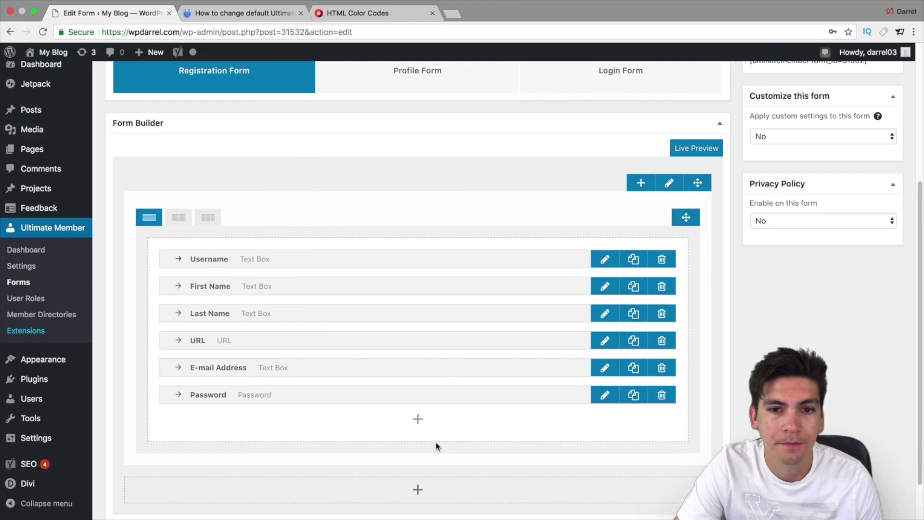
{"action": "scroll", "coordinate": [746, 284], "scroll_direction": "up", "scroll_amount": 5}
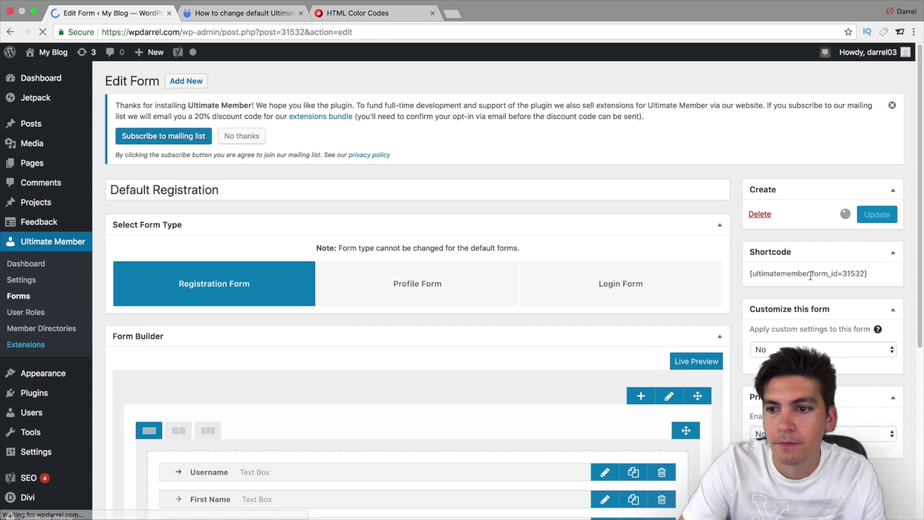
{"action": "scroll", "coordinate": [685, 325], "scroll_direction": "down", "scroll_amount": 4}
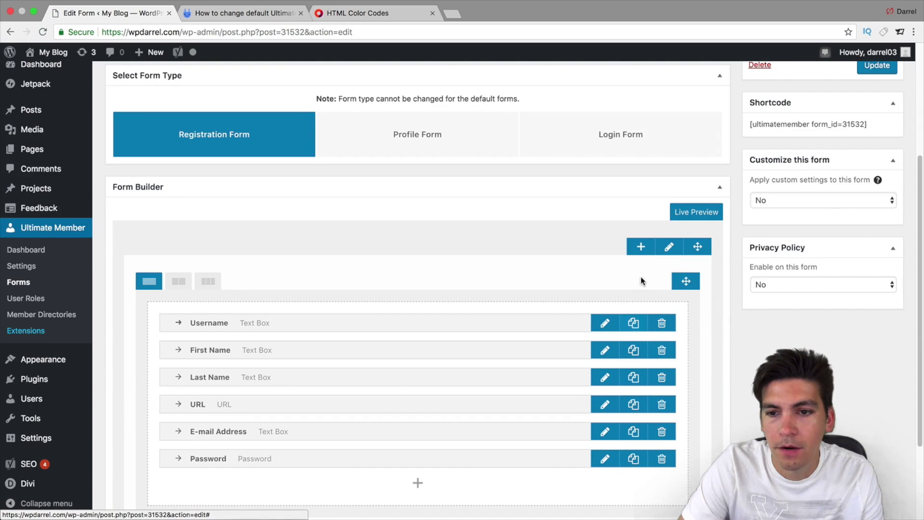
{"action": "left_click", "coordinate": [669, 247]}
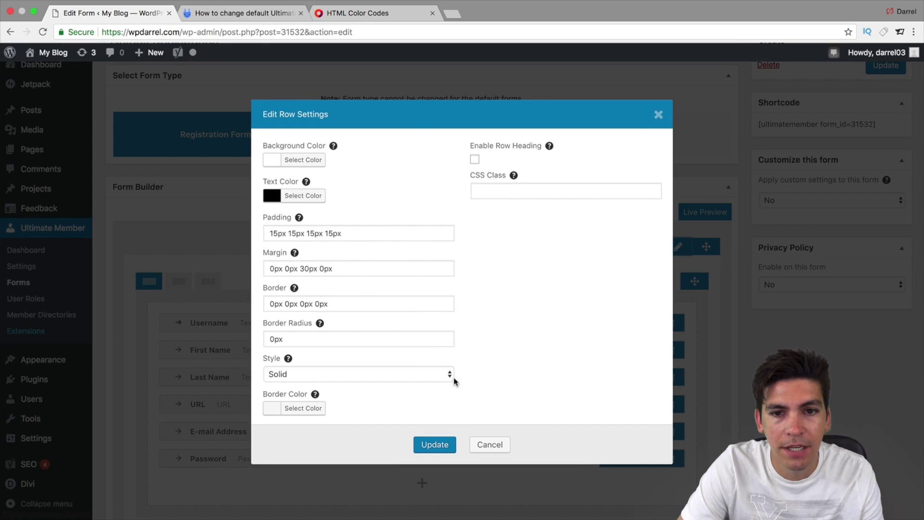
{"action": "left_click", "coordinate": [489, 444]}
Switch to Safari, reload the live registration page and check the URL field in the form
{"action": "scroll", "coordinate": [552, 368], "scroll_direction": "down", "scroll_amount": 1}
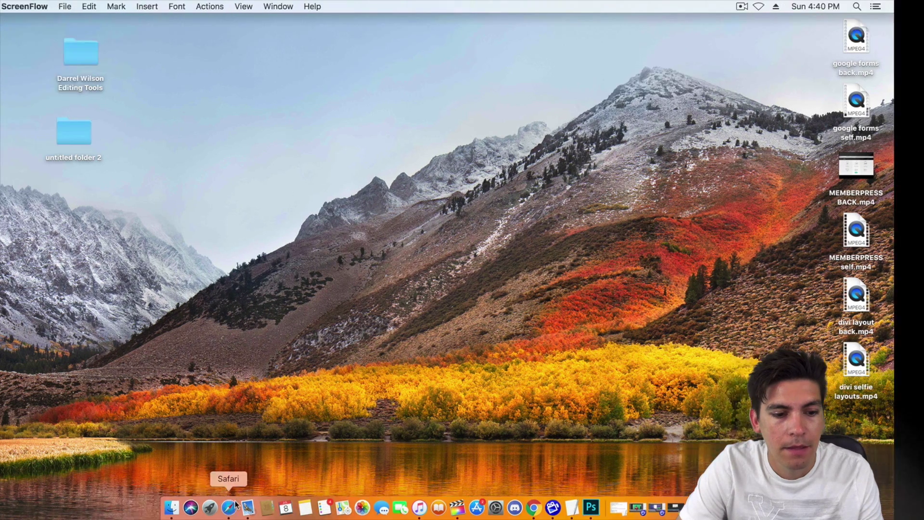
{"action": "left_click", "coordinate": [229, 507]}
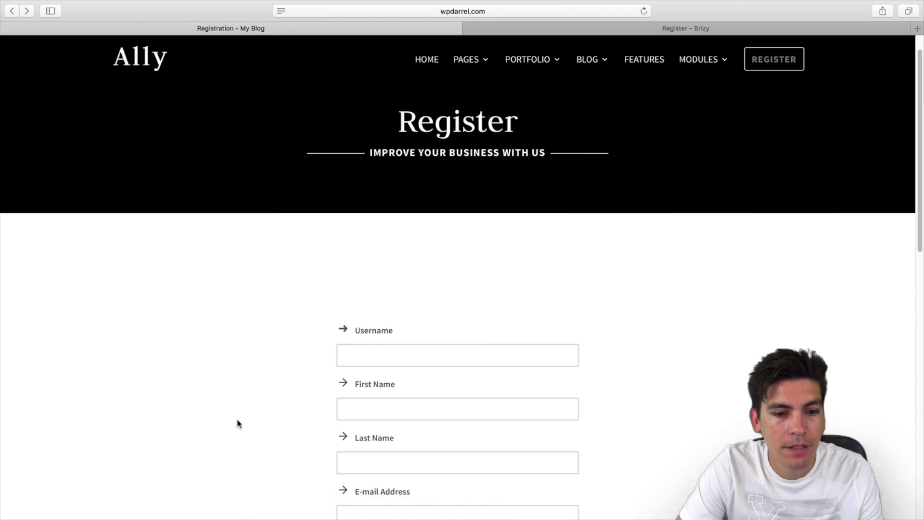
{"action": "scroll", "coordinate": [238, 419], "scroll_direction": "down", "scroll_amount": 10}
{"action": "scroll", "coordinate": [238, 409], "scroll_direction": "up", "scroll_amount": 4}
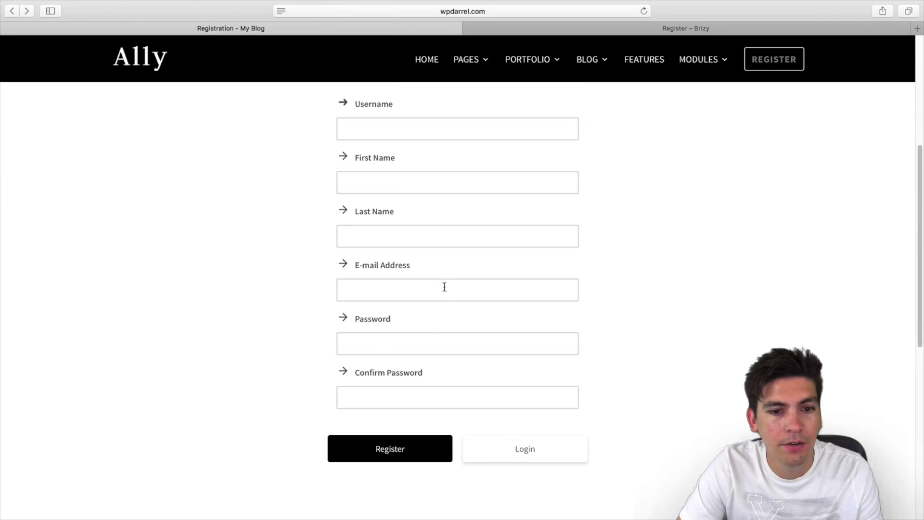
{"action": "right_click", "coordinate": [130, 162]}
{"action": "left_click", "coordinate": [148, 188]}
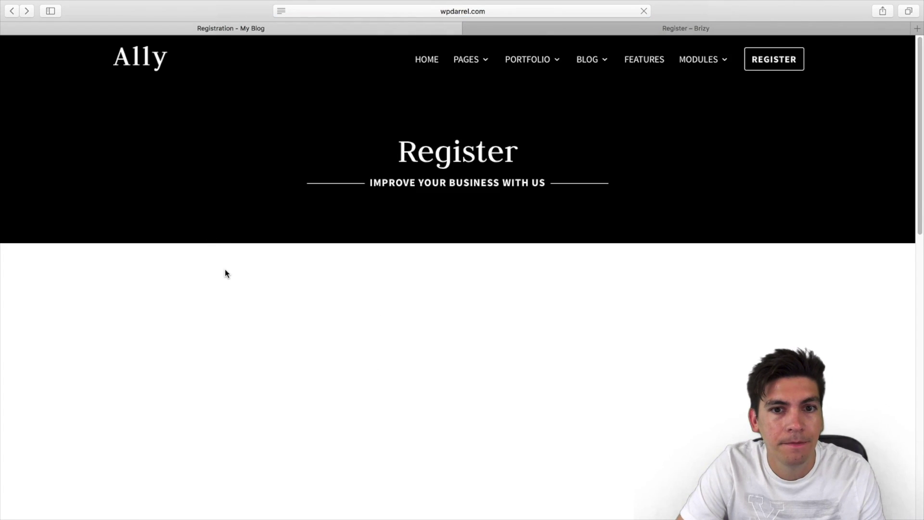
{"action": "scroll", "coordinate": [225, 265], "scroll_direction": "down", "scroll_amount": 5}
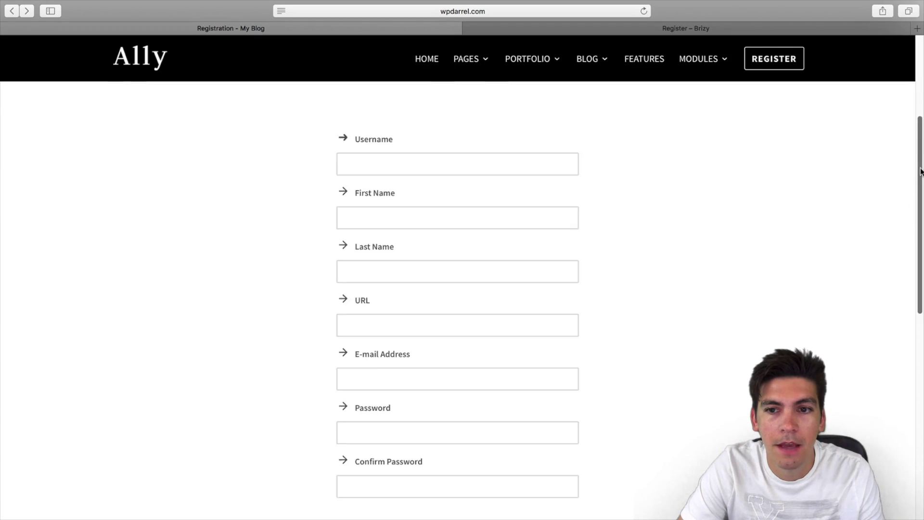
{"action": "scroll", "coordinate": [917, 179], "scroll_direction": "up", "scroll_amount": 3}
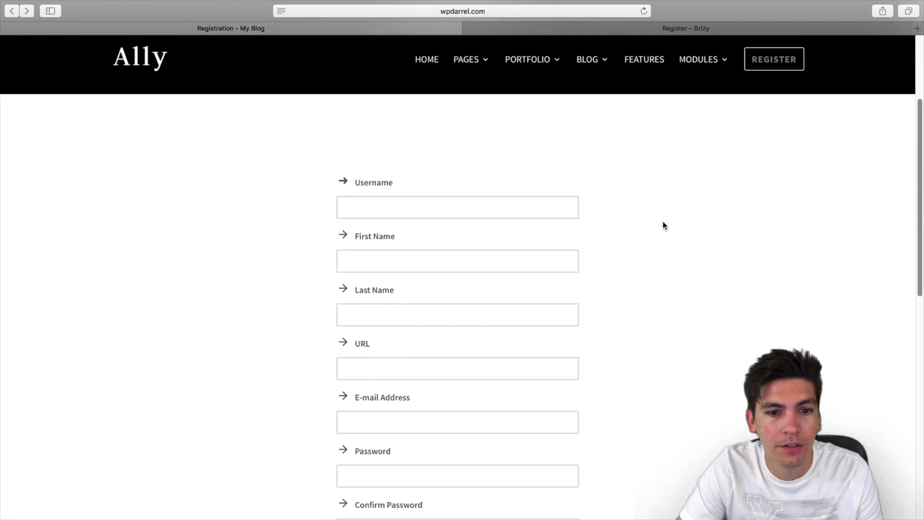
{"action": "double_click", "coordinate": [362, 343]}
{"action": "left_click", "coordinate": [604, 344]}
{"action": "scroll", "coordinate": [715, 340], "scroll_direction": "down", "scroll_amount": 5}
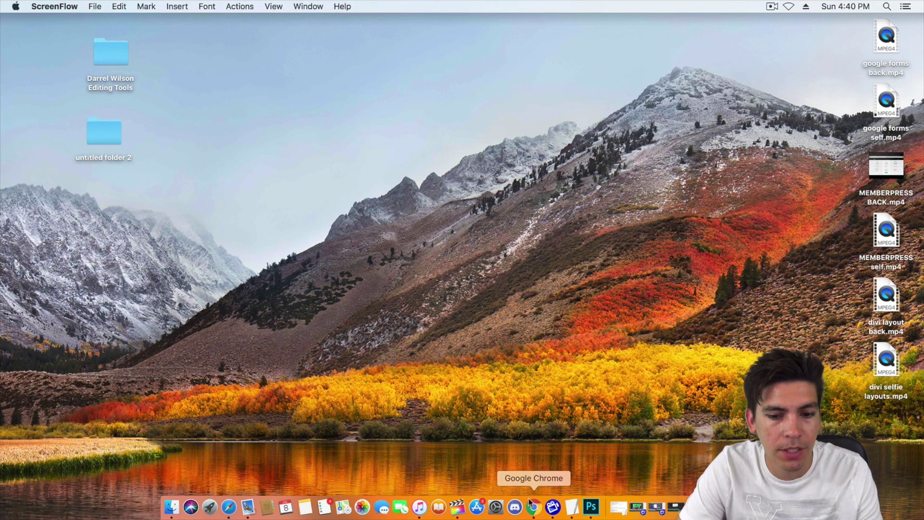
Switch to Chrome and copy the registration form's shortcode
{"action": "left_click", "coordinate": [532, 506]}
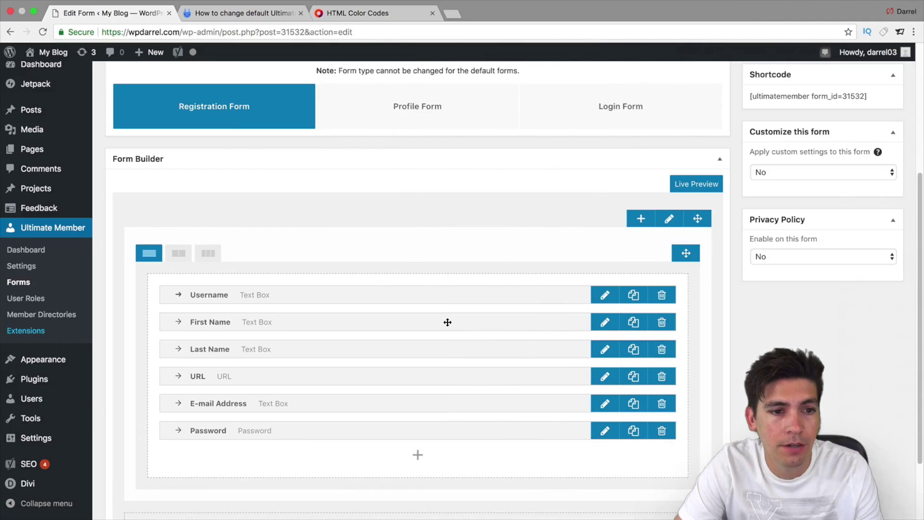
{"action": "scroll", "coordinate": [840, 177], "scroll_direction": "up", "scroll_amount": 2}
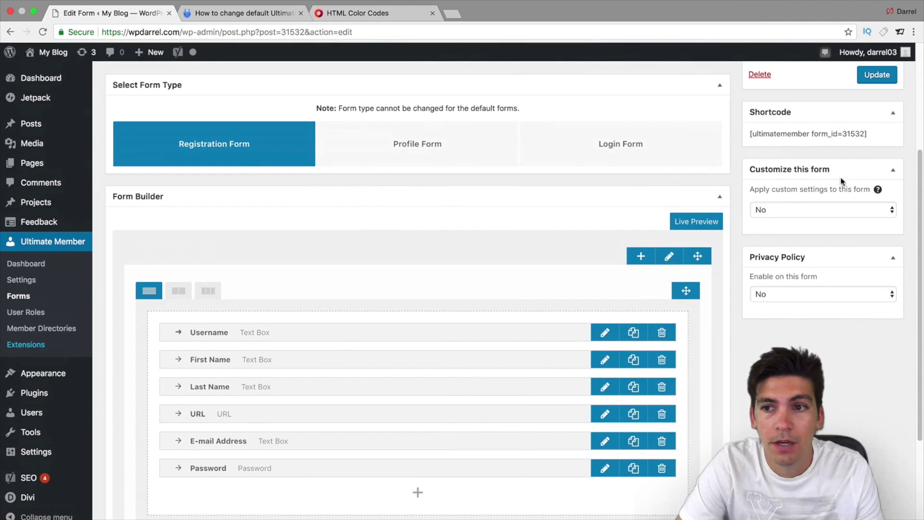
{"action": "left_click_drag", "start_coordinate": [867, 134], "coordinate": [749, 134]}
{"action": "right_click", "coordinate": [833, 141]}
{"action": "left_click", "coordinate": [823, 153]}
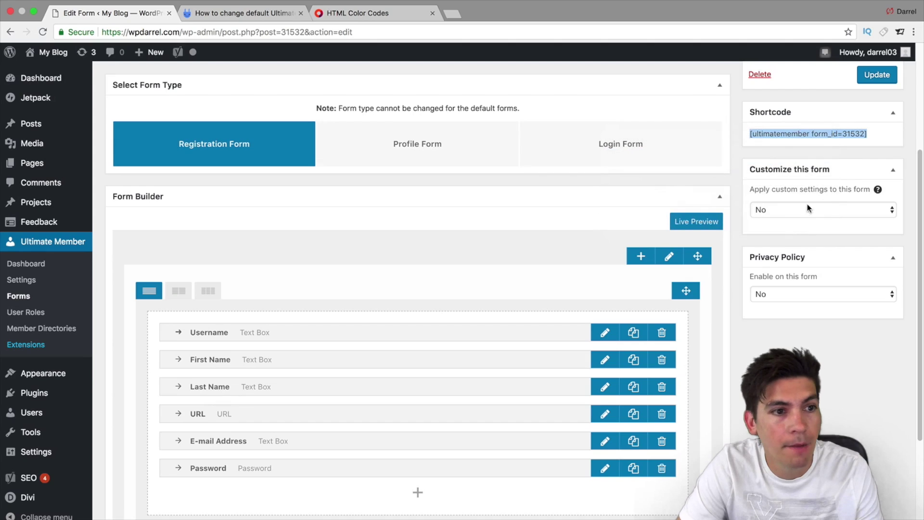
Create a new WordPress page titled "The Registration Demo"
{"action": "mouse_move", "coordinate": [47, 164]}
{"action": "left_click", "coordinate": [115, 181]}
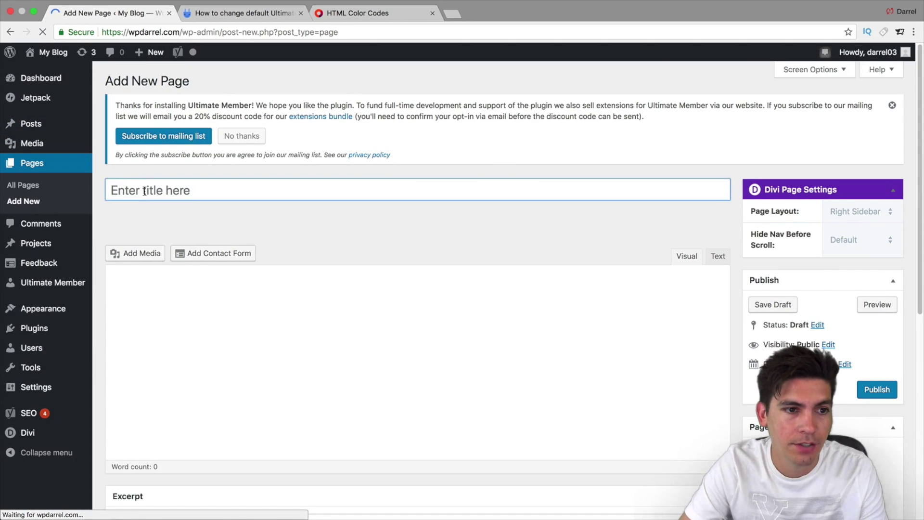
{"action": "left_click", "coordinate": [142, 189]}
{"action": "type", "text": "T"}
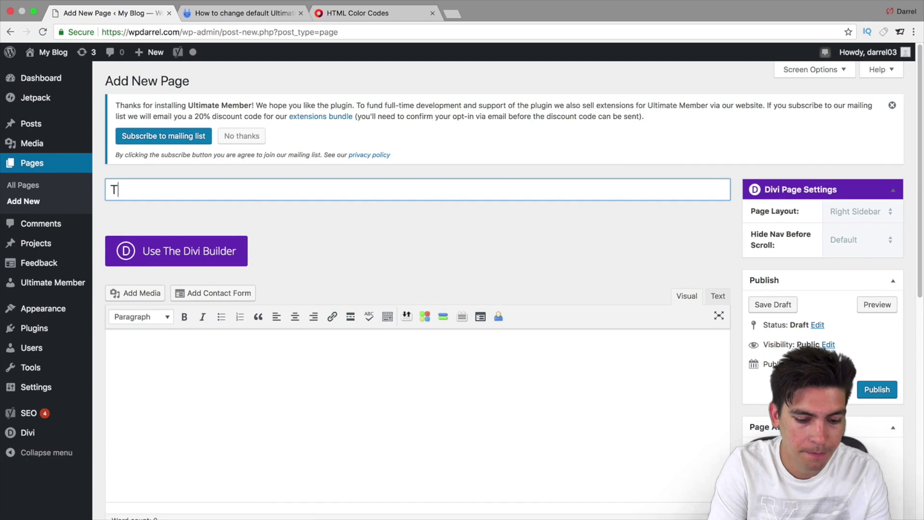
{"action": "type", "text": "he Registration Demo"}
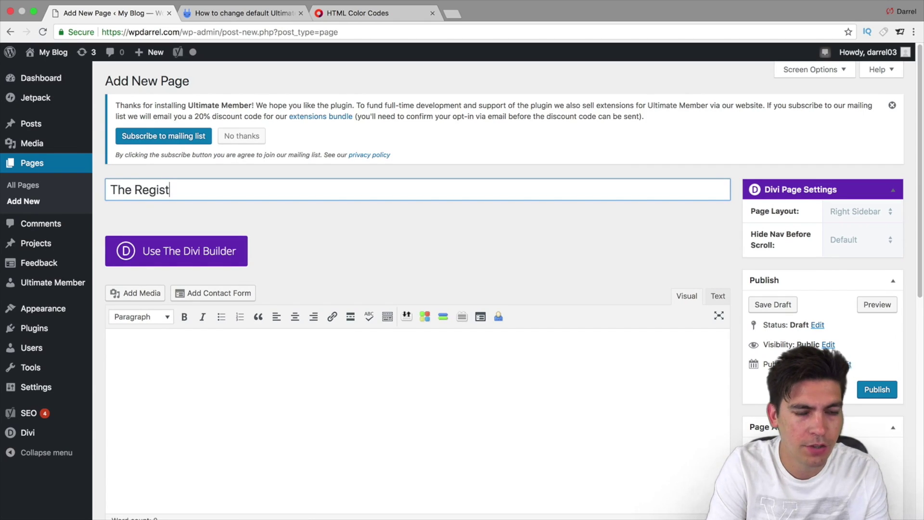
{"action": "key", "text": "Tab"}
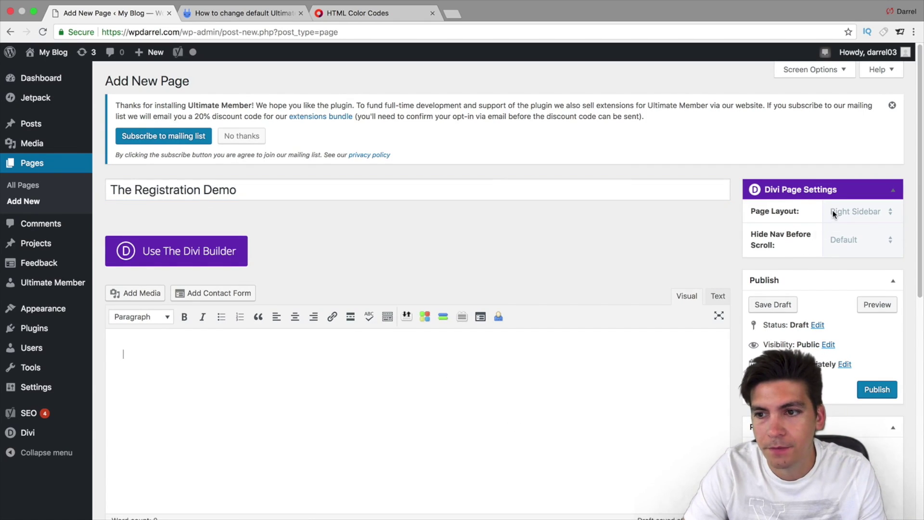
Set the page layout to Fullwidth and publish the page
{"action": "left_click", "coordinate": [833, 212]}
{"action": "left_click", "coordinate": [847, 284]}
{"action": "left_click", "coordinate": [876, 389]}
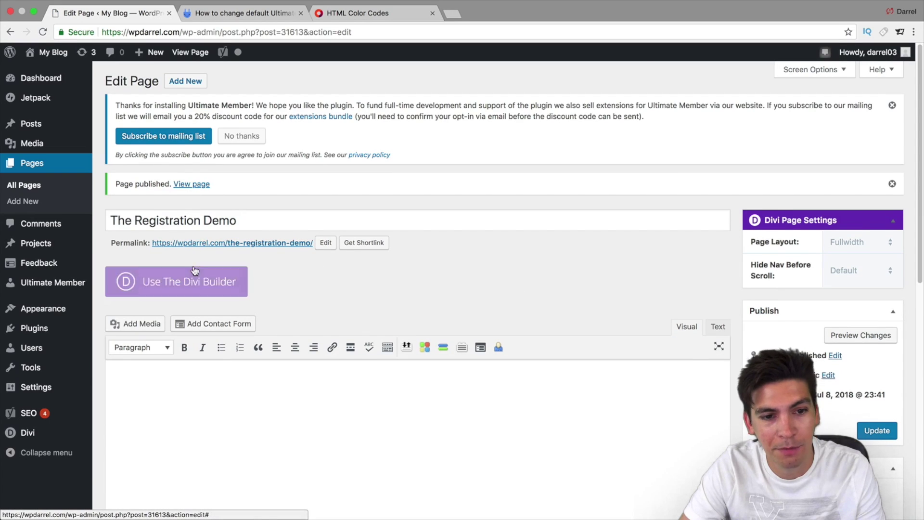
Open the page in Divi's visual builder, start it from scratch and dismiss the row insertion prompt
{"action": "left_click", "coordinate": [220, 282]}
{"action": "left_click", "coordinate": [313, 284]}
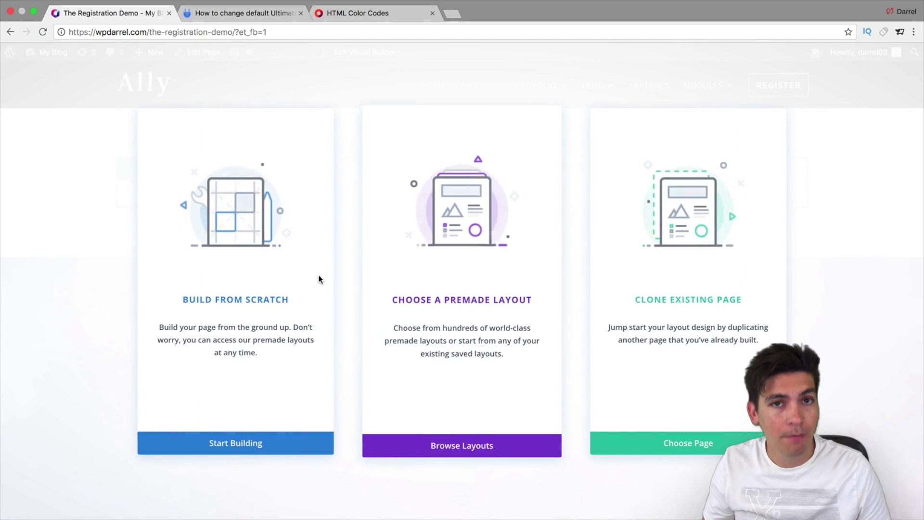
{"action": "left_click", "coordinate": [318, 278]}
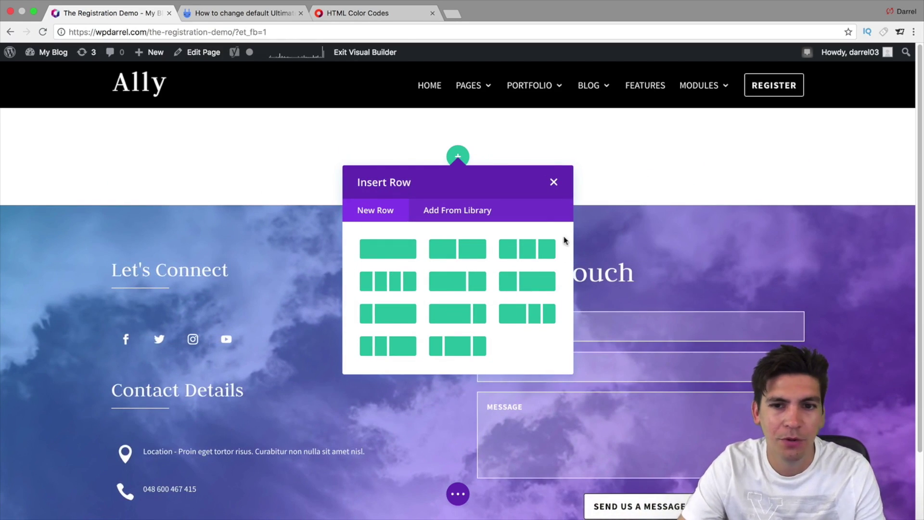
{"action": "left_click", "coordinate": [554, 184]}
Browse the Divi layout library and load a Services page layout onto the page
{"action": "left_click", "coordinate": [455, 497]}
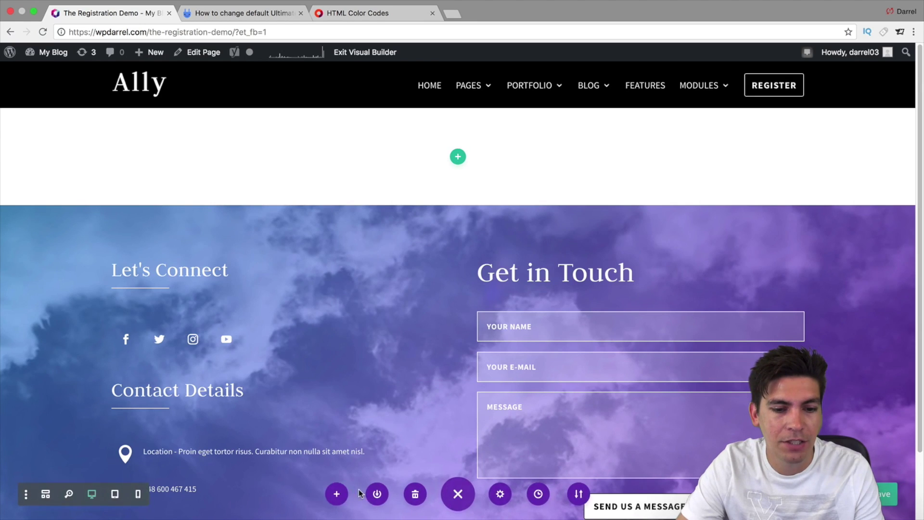
{"action": "left_click", "coordinate": [341, 494]}
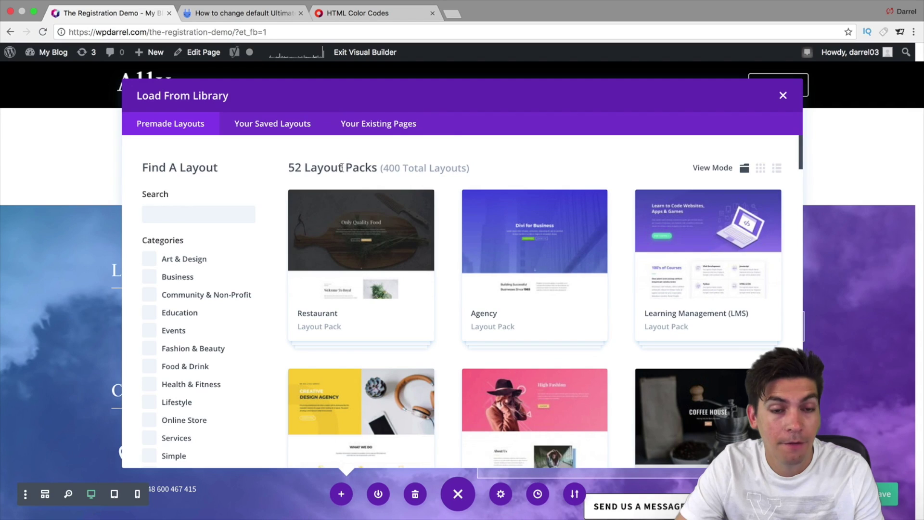
{"action": "left_click_drag", "start_coordinate": [284, 165], "coordinate": [471, 168]}
{"action": "left_click", "coordinate": [378, 123]}
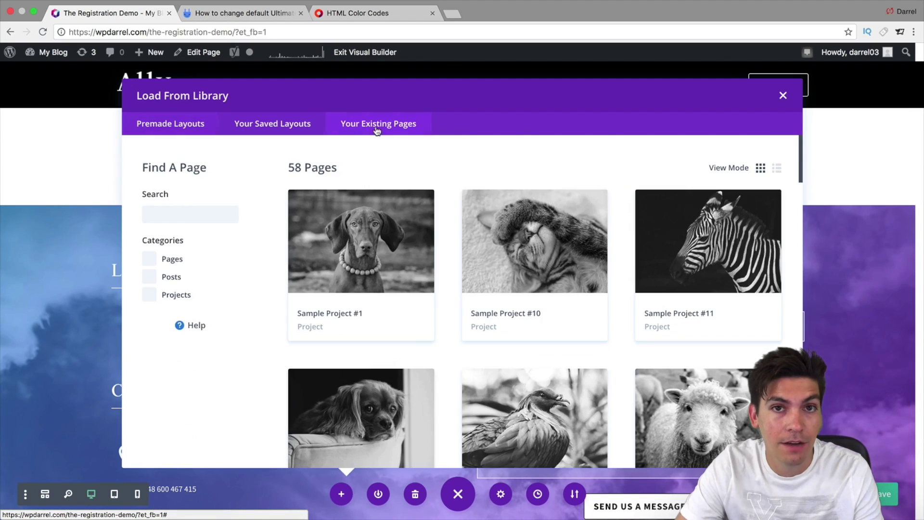
{"action": "left_click_drag", "start_coordinate": [800, 164], "coordinate": [800, 424]}
{"action": "left_click", "coordinate": [553, 275]}
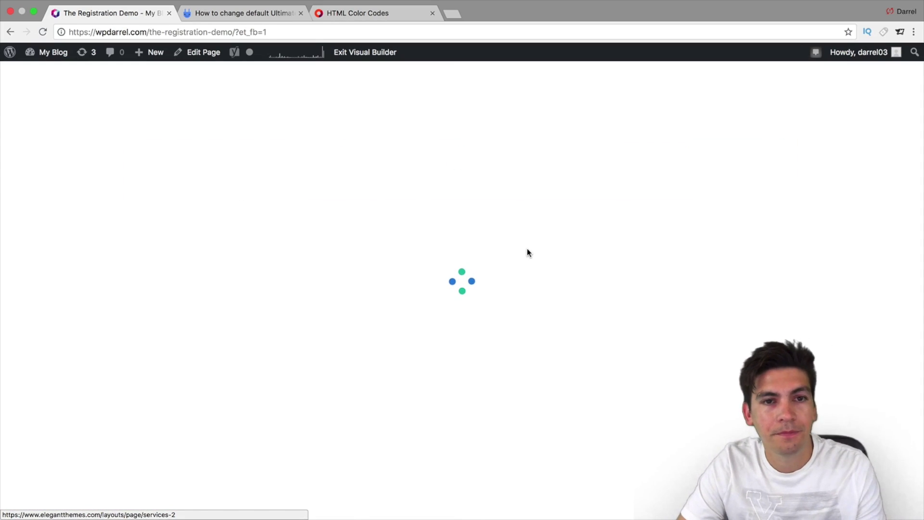
Delete the services grid, the Special Offer rows, and the pricing and free consultation sections, keeping the Services header
{"action": "scroll", "coordinate": [436, 233], "scroll_direction": "down", "scroll_amount": 5}
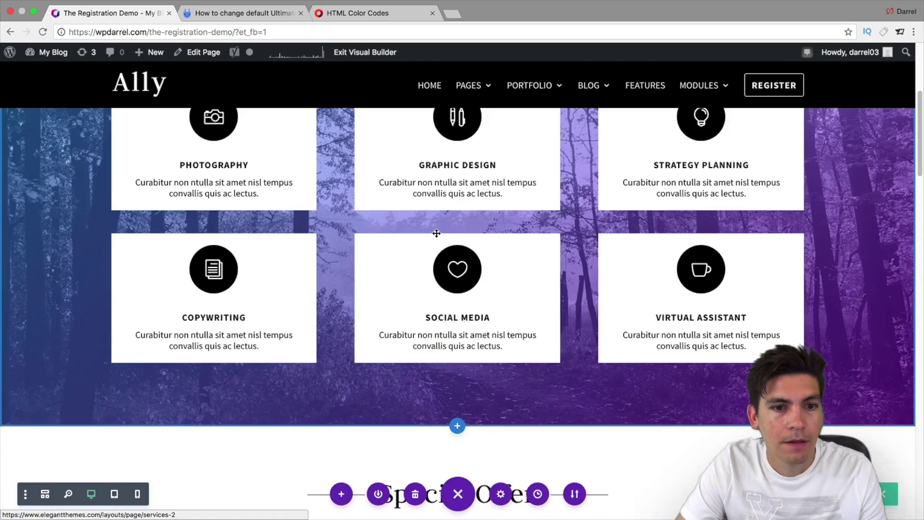
{"action": "scroll", "coordinate": [436, 232], "scroll_direction": "up", "scroll_amount": 3}
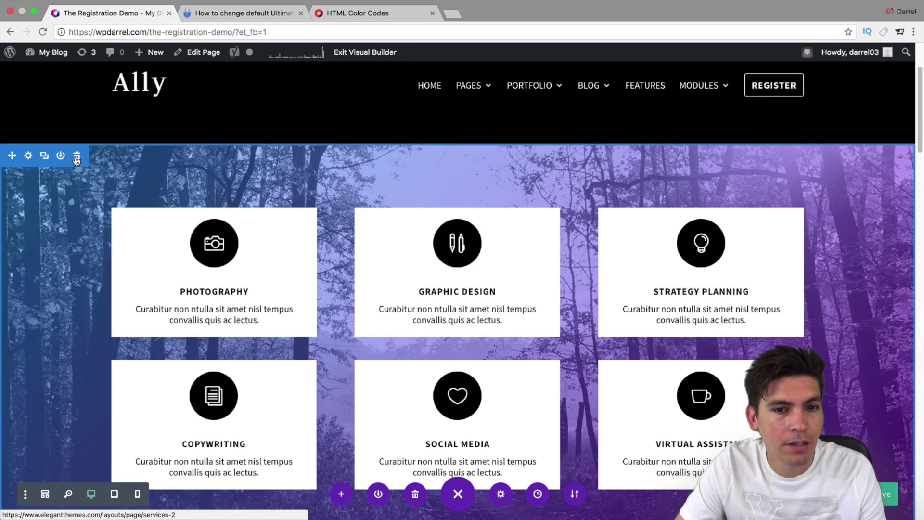
{"action": "left_click", "coordinate": [76, 156]}
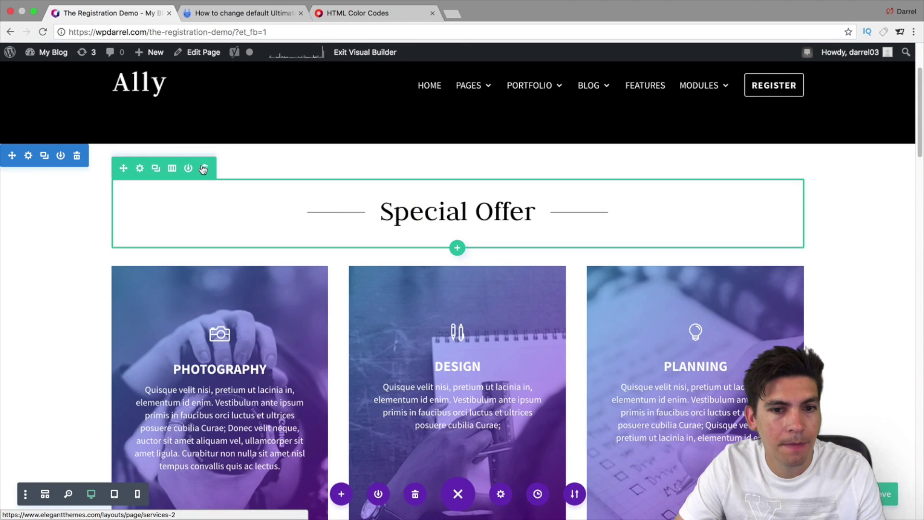
{"action": "left_click", "coordinate": [204, 168]}
{"action": "left_click", "coordinate": [205, 170]}
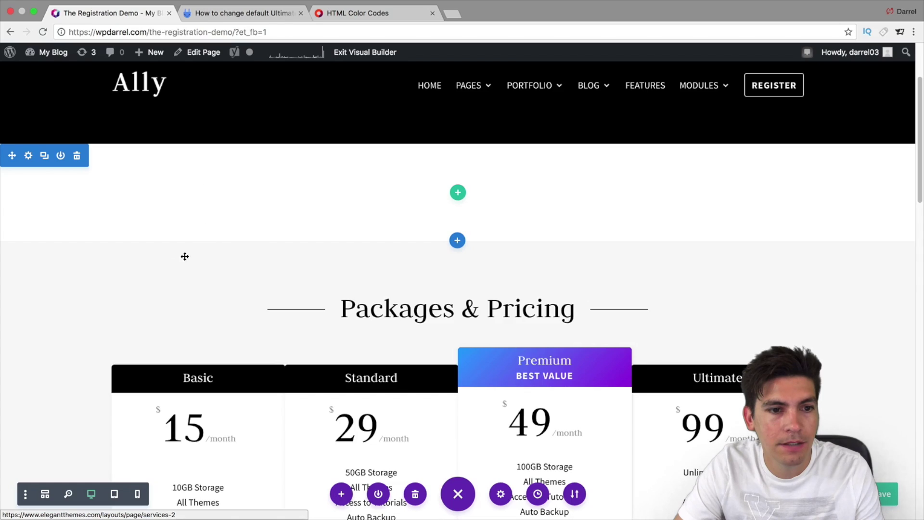
{"action": "left_click", "coordinate": [78, 253]}
{"action": "left_click", "coordinate": [77, 252]}
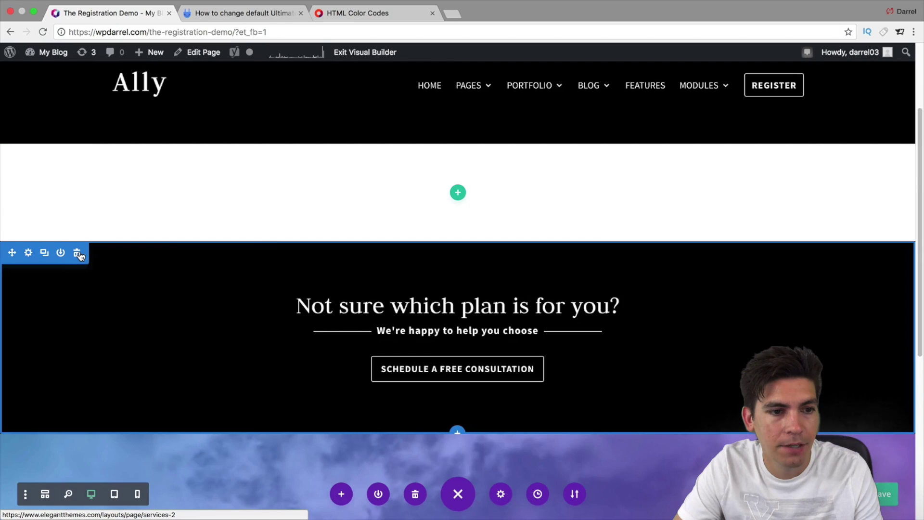
{"action": "left_click", "coordinate": [77, 252]}
Insert a single-column row in the empty section below the header and add a Text module to it
{"action": "left_click", "coordinate": [457, 192]}
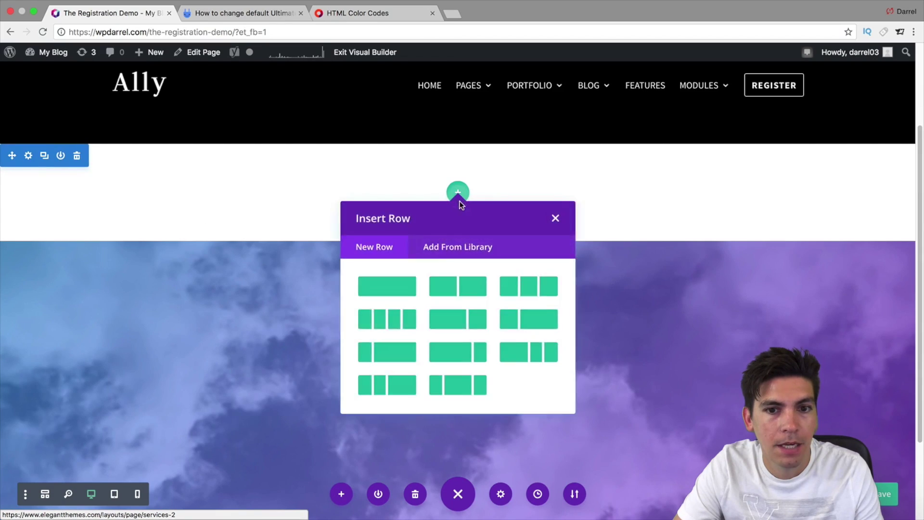
{"action": "left_click", "coordinate": [390, 285]}
{"action": "type", "text": "text"}
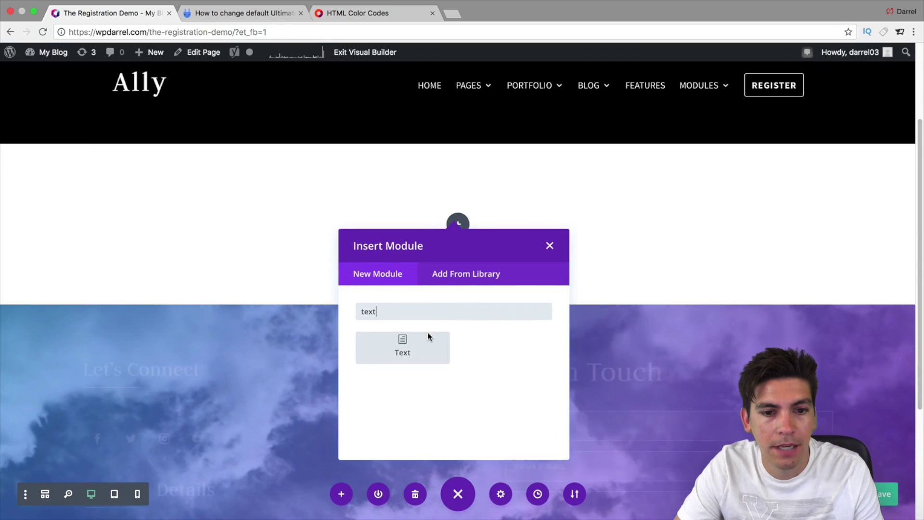
{"action": "left_click", "coordinate": [427, 337]}
Replace the Text module's placeholder content with the copied shortcode [ultimatemember form_id=31532] and return to the visual editor
{"action": "left_click", "coordinate": [795, 215]}
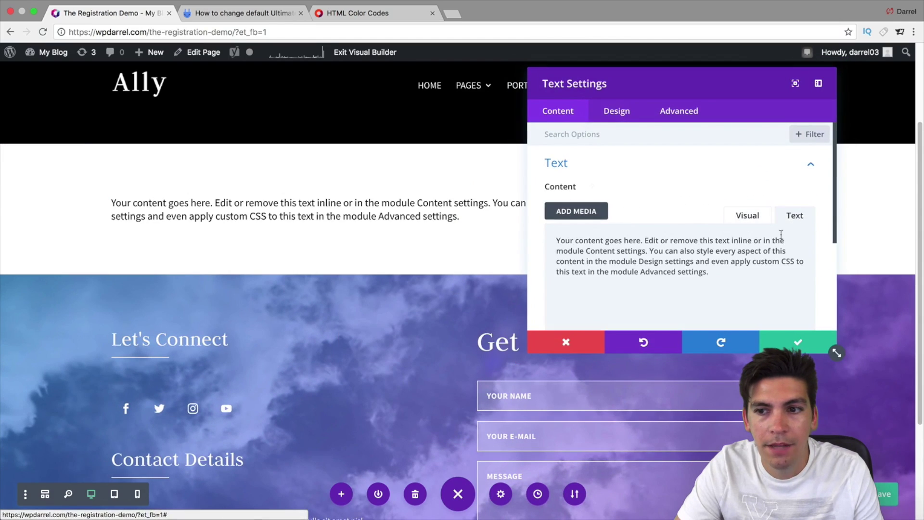
{"action": "key", "text": "super+a"}
{"action": "right_click", "coordinate": [591, 242]}
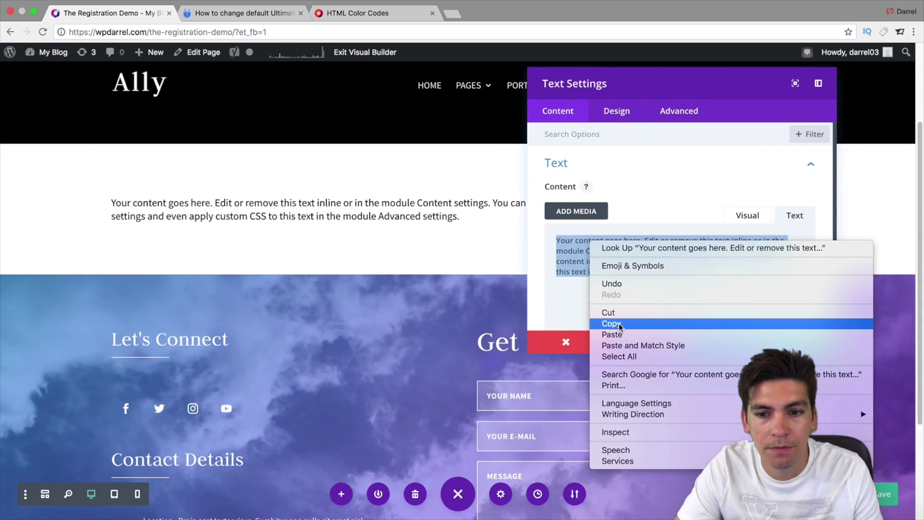
{"action": "left_click", "coordinate": [611, 334]}
{"action": "left_click", "coordinate": [745, 216]}
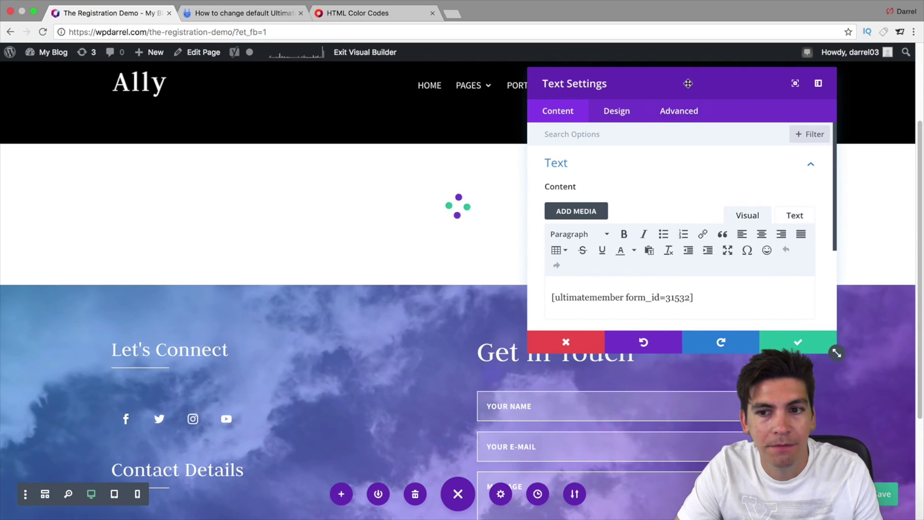
Center the shortcode in the Text module, then save the module settings and the page
{"action": "left_click_drag", "start_coordinate": [687, 85], "coordinate": [717, 101]}
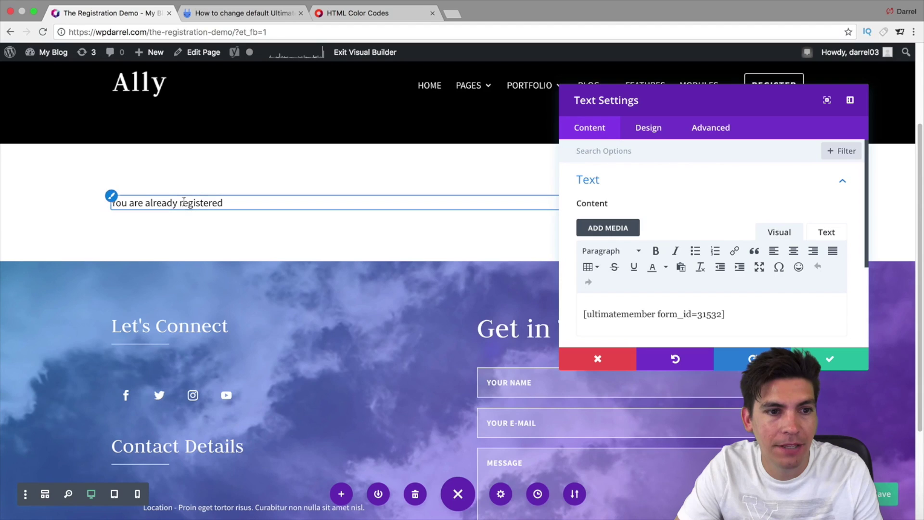
{"action": "left_click_drag", "start_coordinate": [672, 114], "coordinate": [442, 312]}
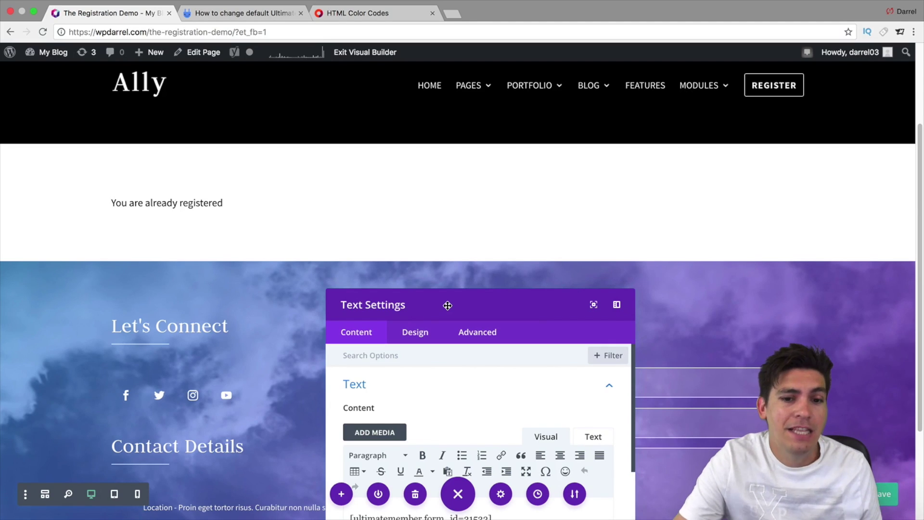
{"action": "left_click_drag", "start_coordinate": [463, 298], "coordinate": [710, 126]}
{"action": "left_click", "coordinate": [679, 278]}
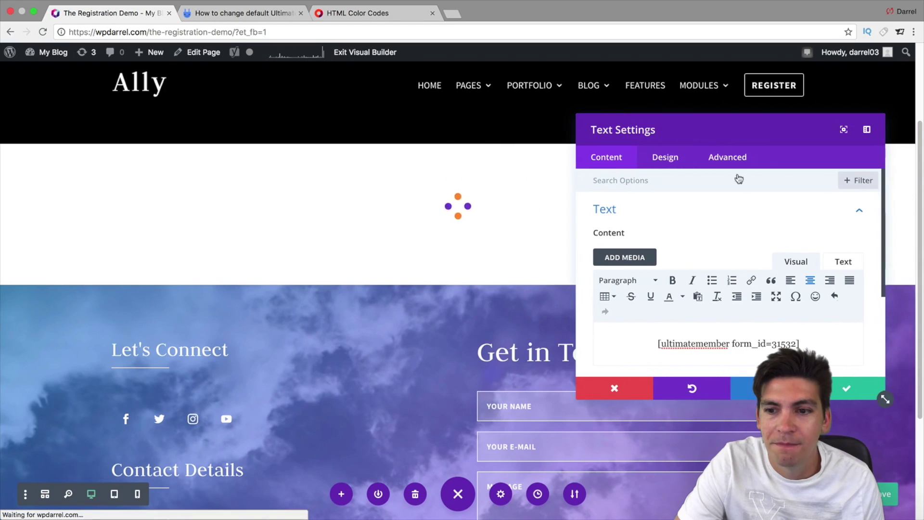
{"action": "left_click", "coordinate": [835, 393]}
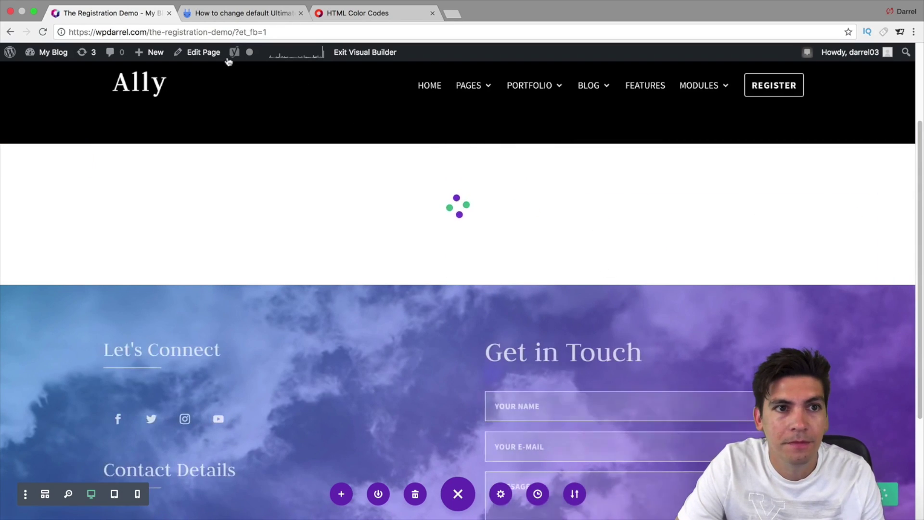
Copy the registration demo page's web address without its visual builder parameter
{"action": "left_click_drag", "start_coordinate": [232, 32], "coordinate": [69, 31]}
{"action": "right_click", "coordinate": [82, 31]}
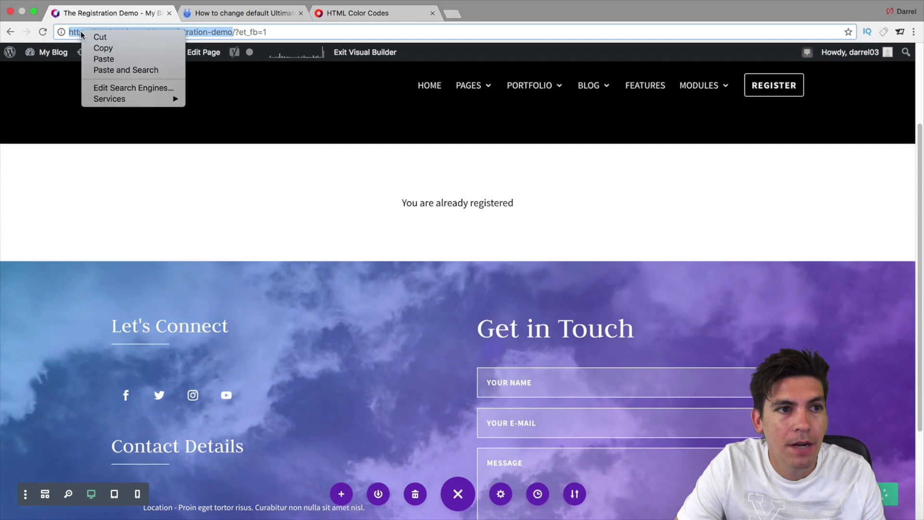
{"action": "left_click", "coordinate": [96, 48]}
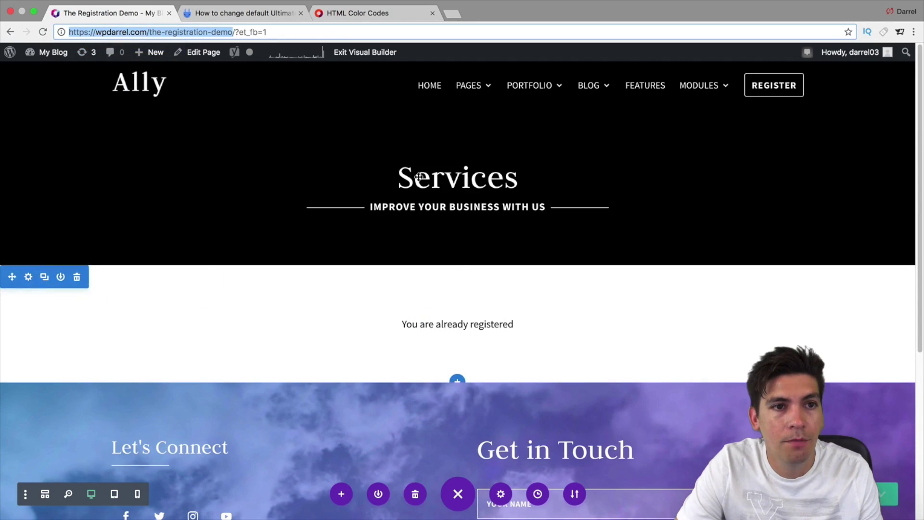
Switch to Safari, open the copied page address and check the embedded registration form from the Services header to its buttons
{"action": "key", "text": "ctrl+Left"}
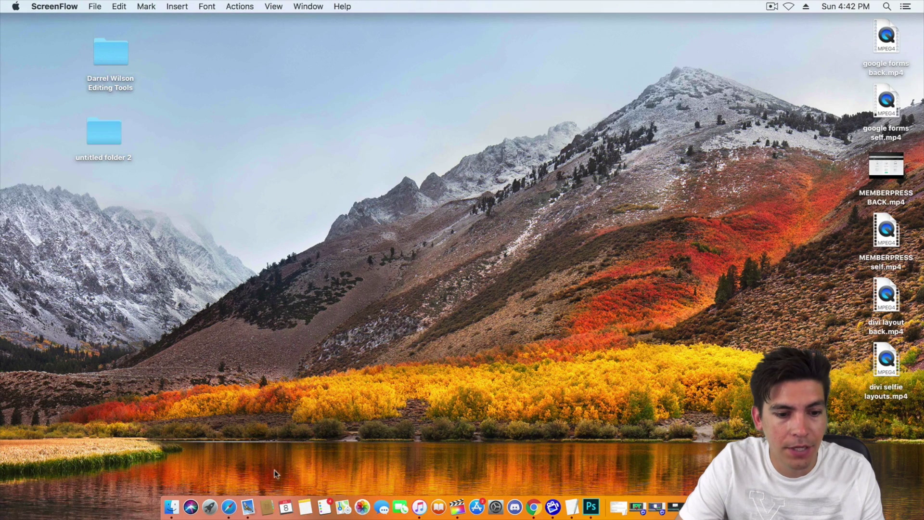
{"action": "left_click", "coordinate": [228, 504]}
{"action": "left_click", "coordinate": [332, 11]}
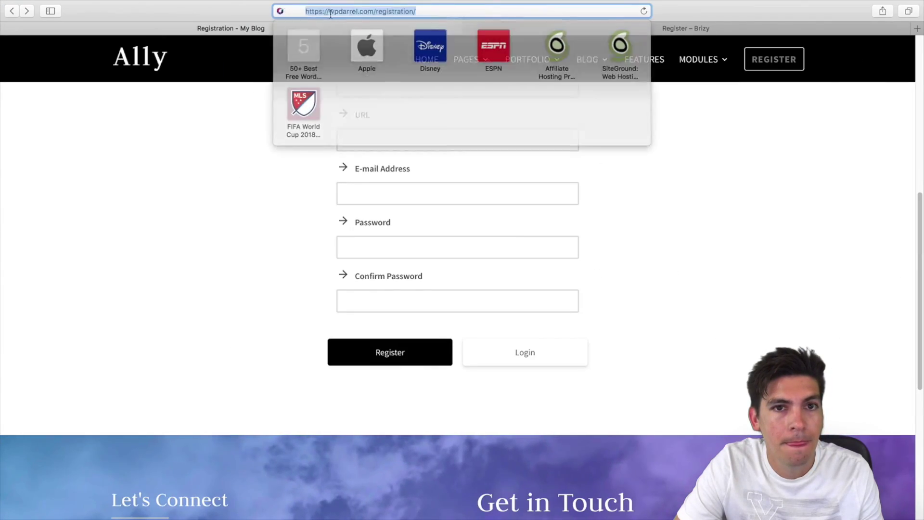
{"action": "right_click", "coordinate": [331, 11]}
{"action": "left_click", "coordinate": [351, 41]}
{"action": "key", "text": "Return"}
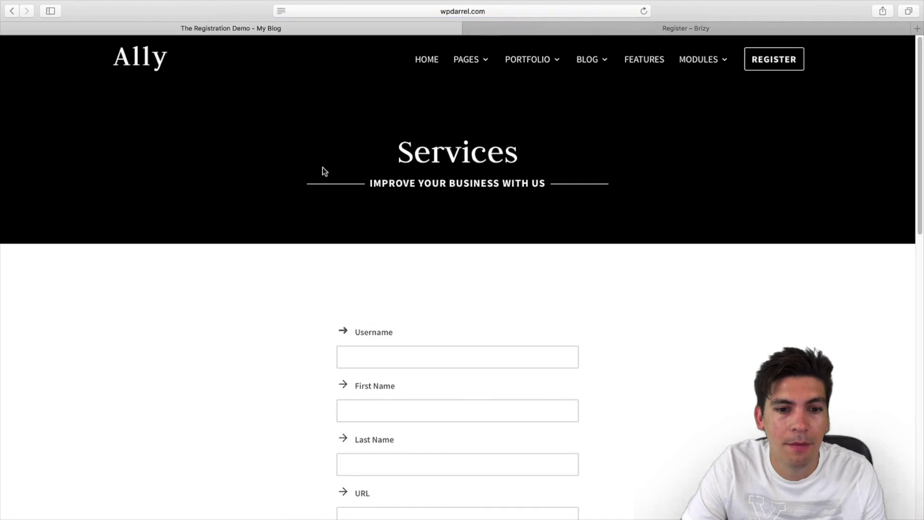
{"action": "scroll", "coordinate": [327, 172], "scroll_direction": "down", "scroll_amount": 2}
{"action": "scroll", "coordinate": [327, 172], "scroll_direction": "down", "scroll_amount": 3}
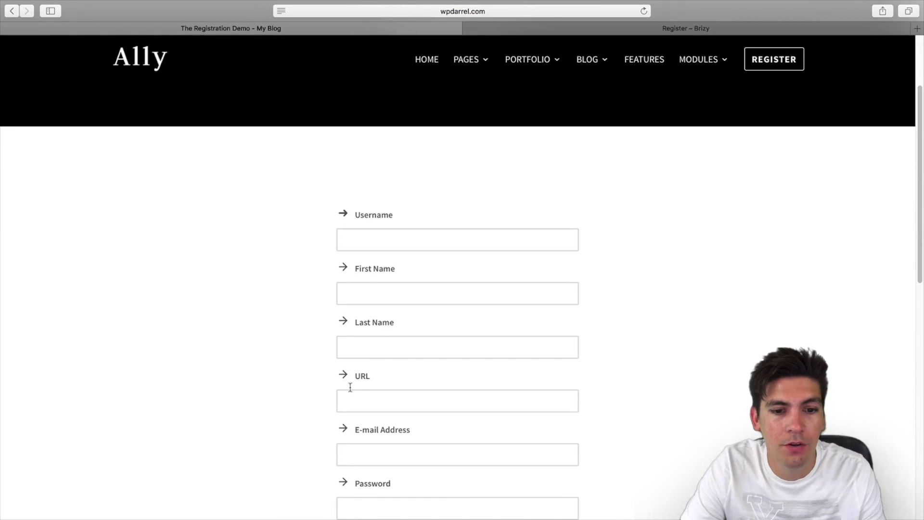
{"action": "scroll", "coordinate": [427, 319], "scroll_direction": "up", "scroll_amount": 3}
{"action": "scroll", "coordinate": [507, 322], "scroll_direction": "down", "scroll_amount": 6}
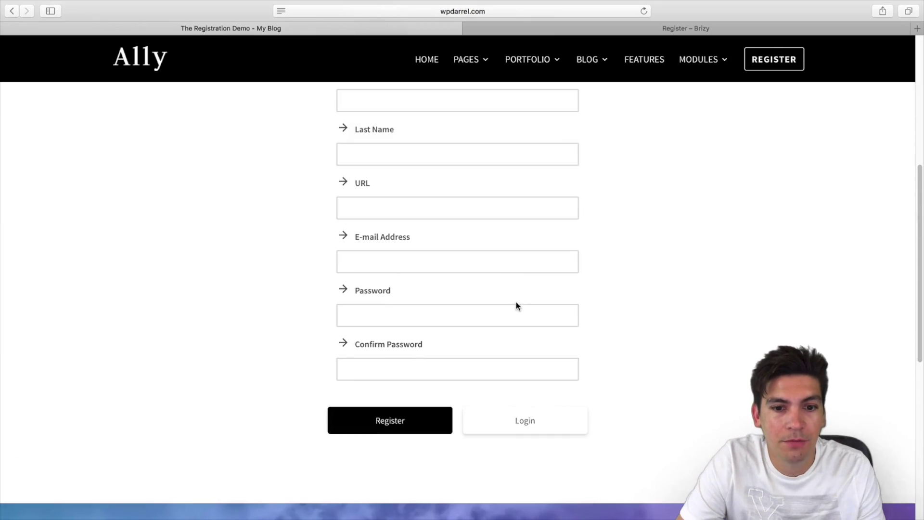
Look over the rest of the registration demo page, down to the contact section below the form and back up
{"action": "scroll", "coordinate": [516, 303], "scroll_direction": "down", "scroll_amount": 4}
{"action": "scroll", "coordinate": [508, 260], "scroll_direction": "down", "scroll_amount": 3}
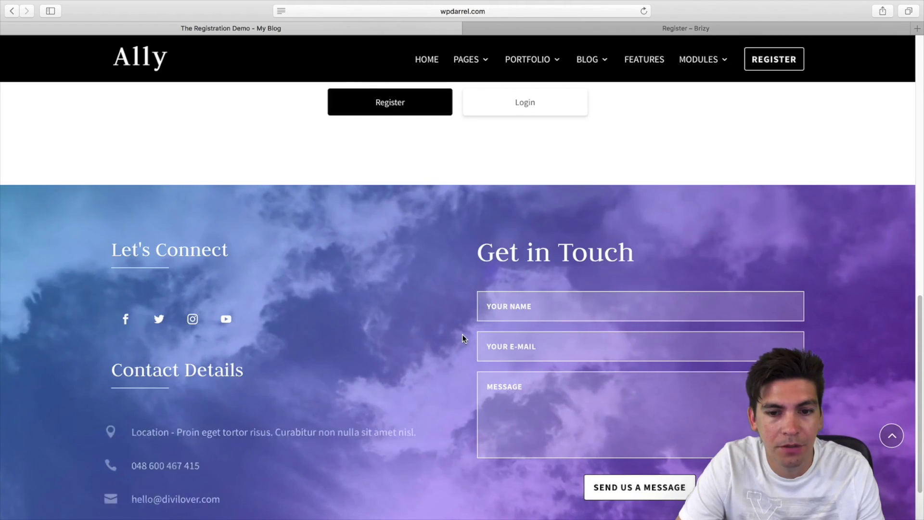
{"action": "scroll", "coordinate": [462, 335], "scroll_direction": "up", "scroll_amount": 12}
{"action": "scroll", "coordinate": [462, 332], "scroll_direction": "down", "scroll_amount": 2}
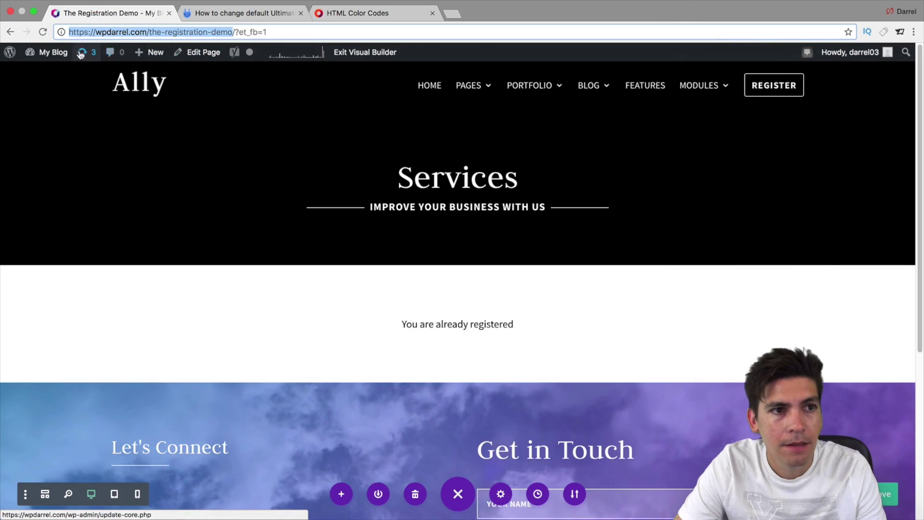
Switch back to Chrome, go to the WordPress dashboard and open Ultimate Member's Default Login form for editing
{"action": "mouse_move", "coordinate": [53, 52]}
{"action": "left_click", "coordinate": [58, 74]}
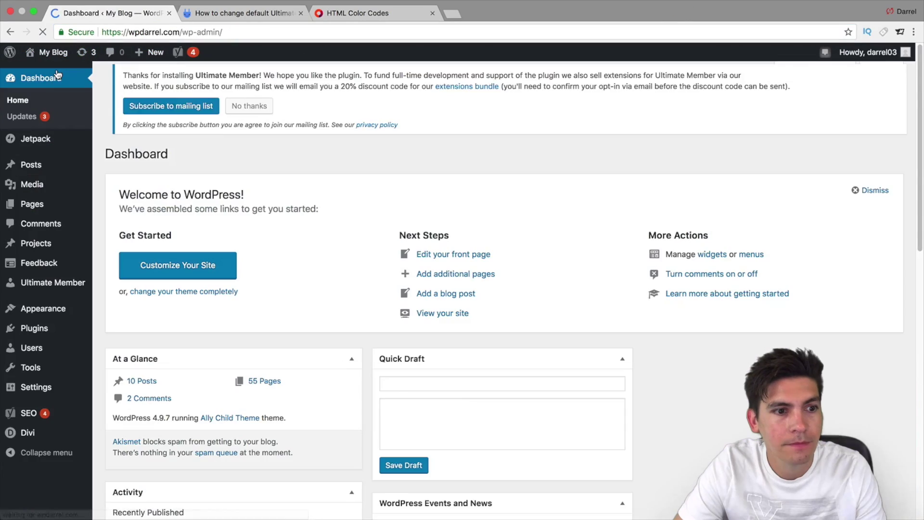
{"action": "mouse_move", "coordinate": [58, 294]}
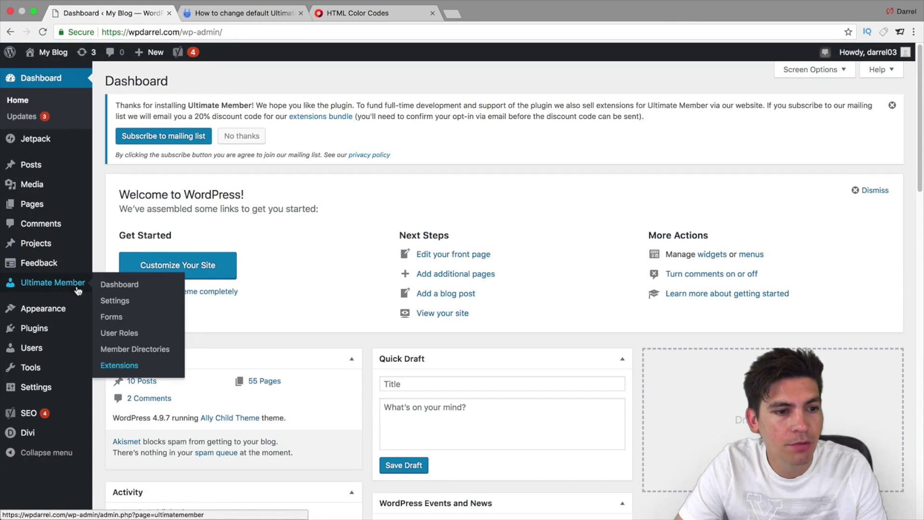
{"action": "left_click", "coordinate": [116, 317]}
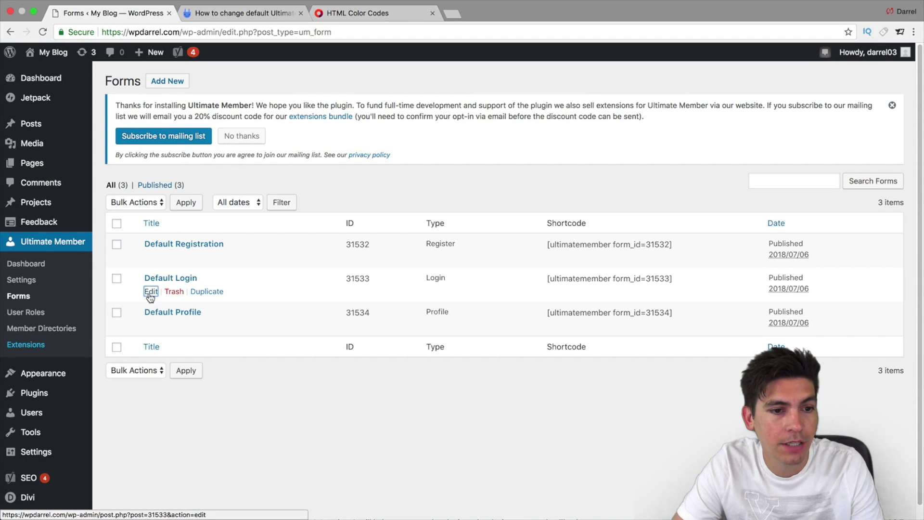
{"action": "left_click", "coordinate": [150, 293]}
{"action": "scroll", "coordinate": [185, 294], "scroll_direction": "down", "scroll_amount": 2}
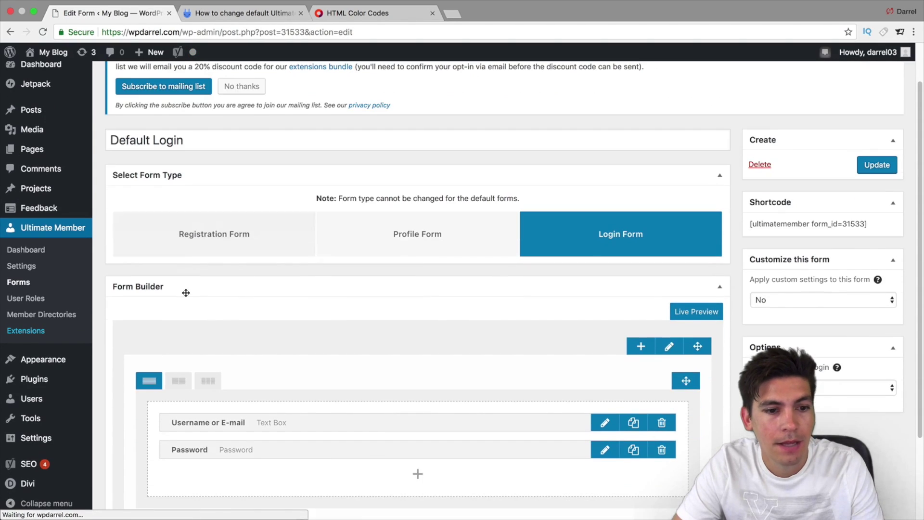
{"action": "scroll", "coordinate": [186, 294], "scroll_direction": "down", "scroll_amount": 3}
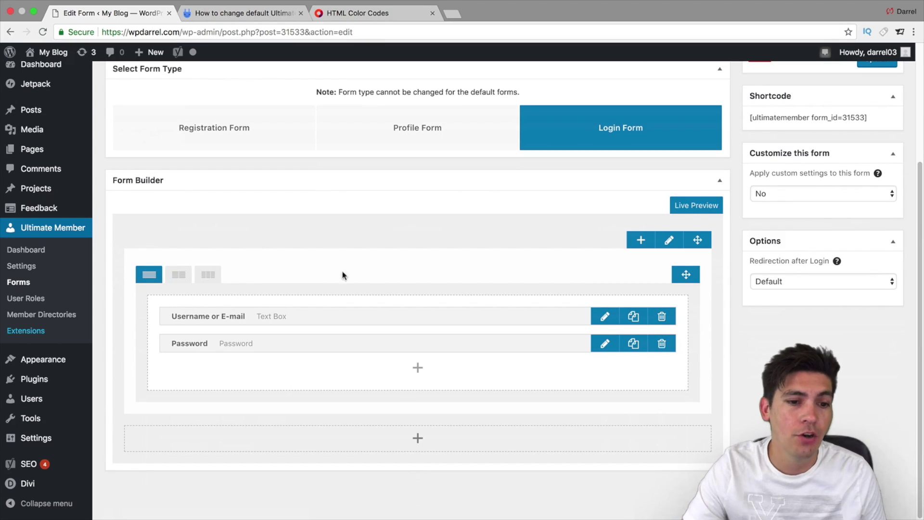
Review the new, predefined and custom fields available for the login form without adding any
{"action": "left_click", "coordinate": [417, 368]}
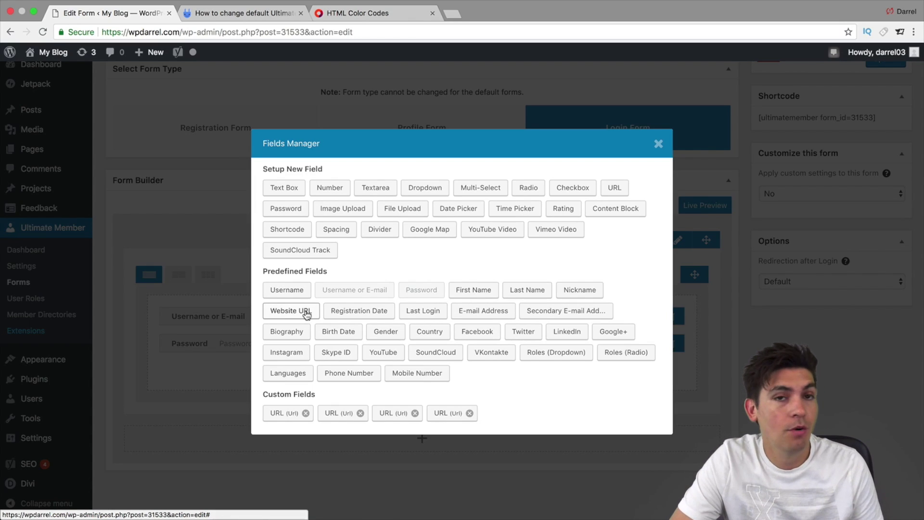
{"action": "left_click", "coordinate": [658, 144]}
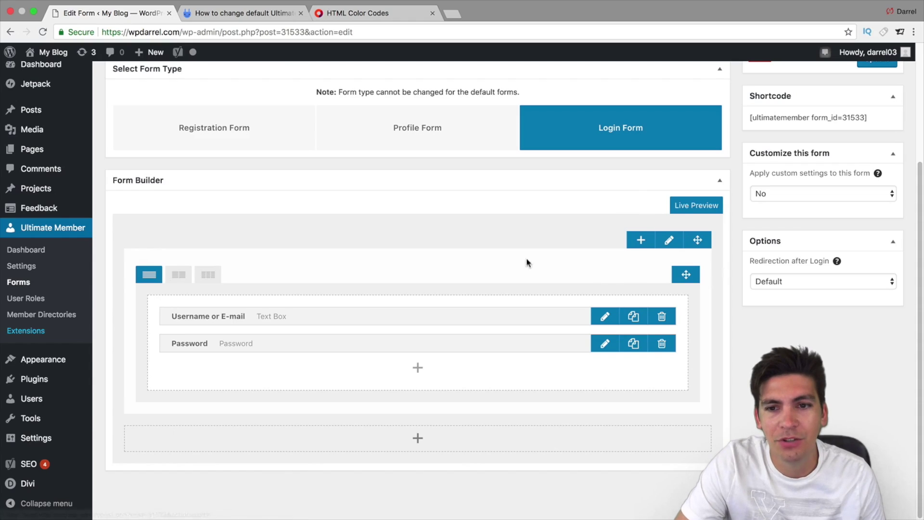
{"action": "scroll", "coordinate": [533, 298], "scroll_direction": "up", "scroll_amount": 3}
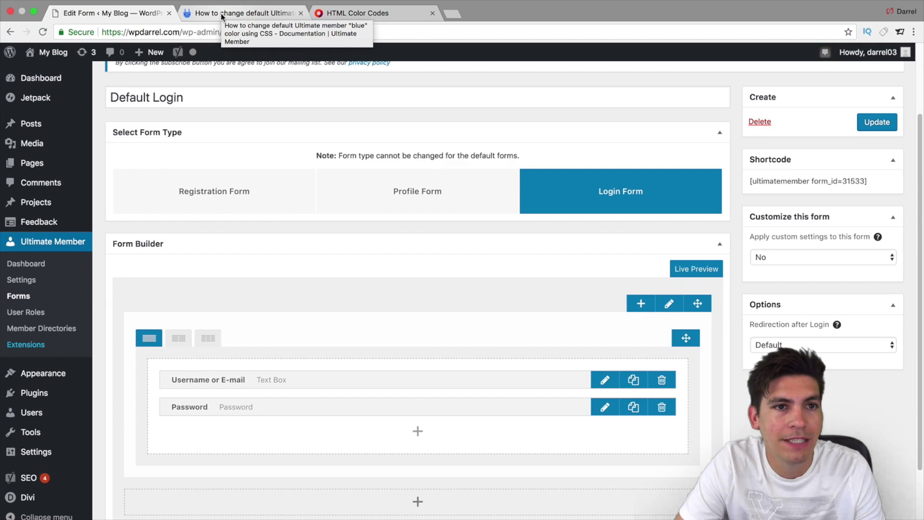
Switch to Safari and examine the default-styled registration form on the Register – Brizy page
{"action": "key", "text": "ctrl+Left"}
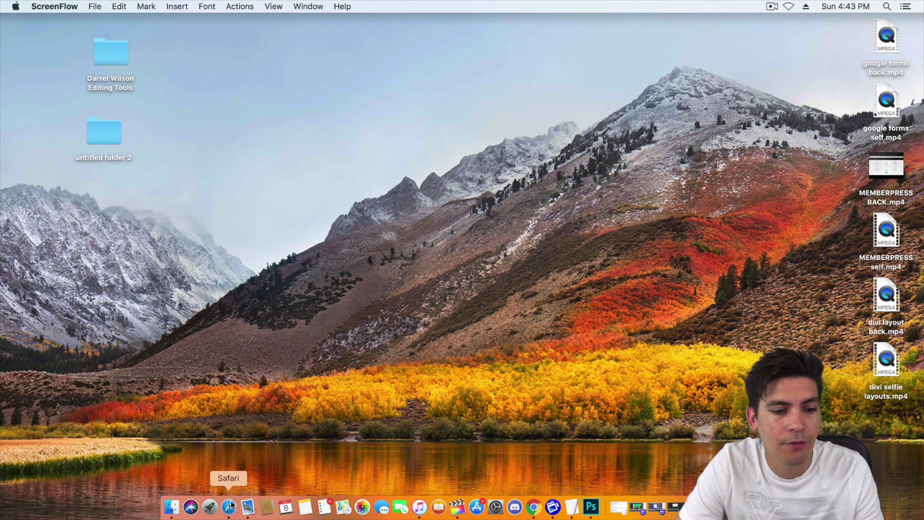
{"action": "left_click", "coordinate": [229, 505]}
{"action": "left_click", "coordinate": [517, 27]}
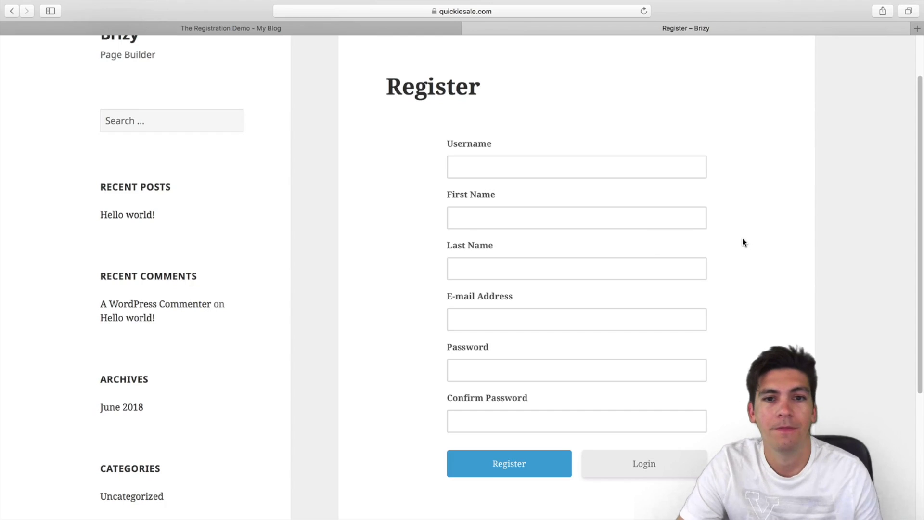
{"action": "scroll", "coordinate": [701, 388], "scroll_direction": "down", "scroll_amount": 1}
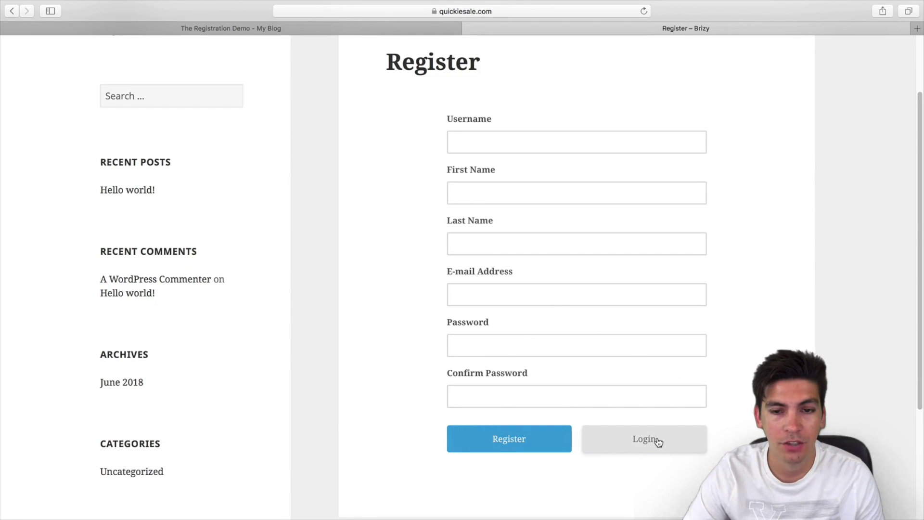
{"action": "left_click", "coordinate": [526, 139]}
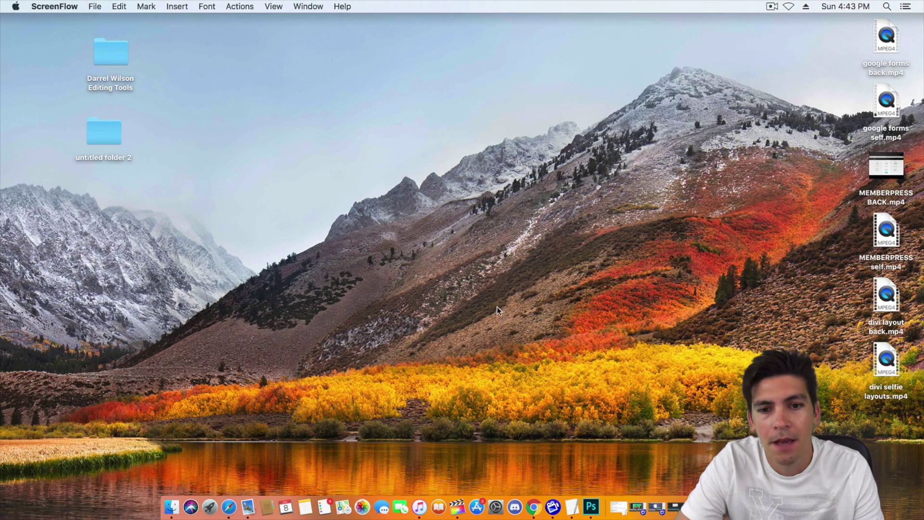
Switch back to Chrome and copy the full sample CSS from the Ultimate Member article on changing the default blue color
{"action": "left_click", "coordinate": [533, 506]}
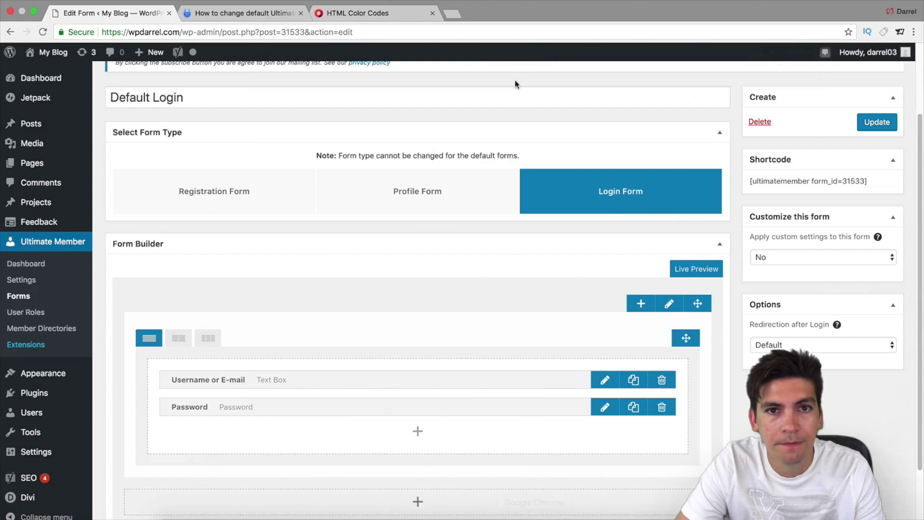
{"action": "left_click", "coordinate": [264, 11]}
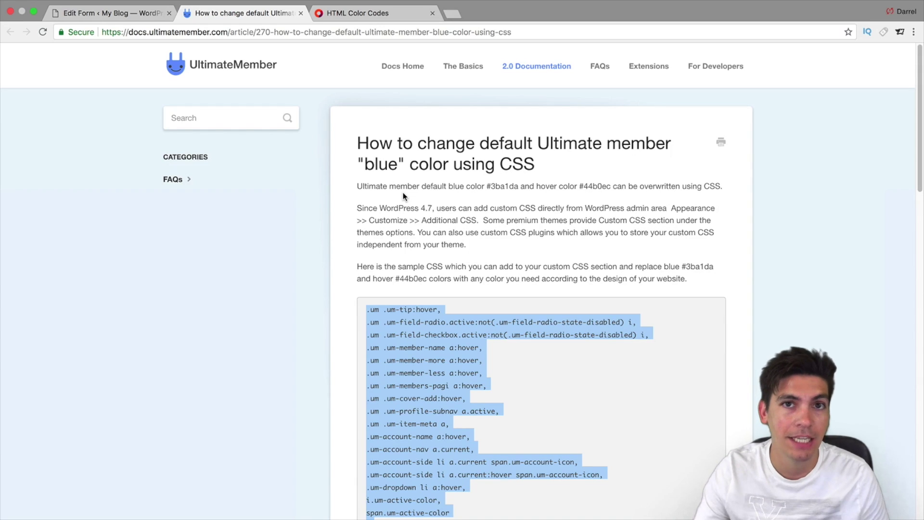
{"action": "right_click", "coordinate": [400, 335]}
{"action": "left_click", "coordinate": [414, 357]}
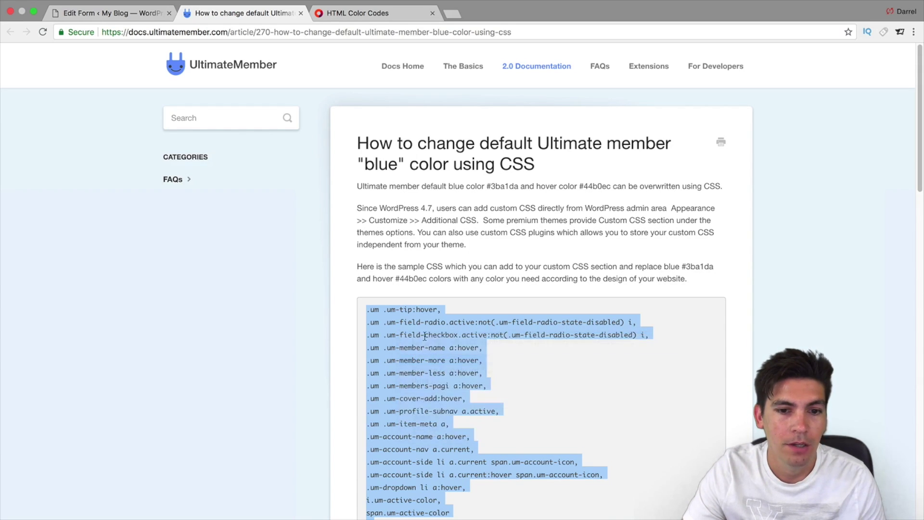
{"action": "scroll", "coordinate": [425, 336], "scroll_direction": "down", "scroll_amount": 15}
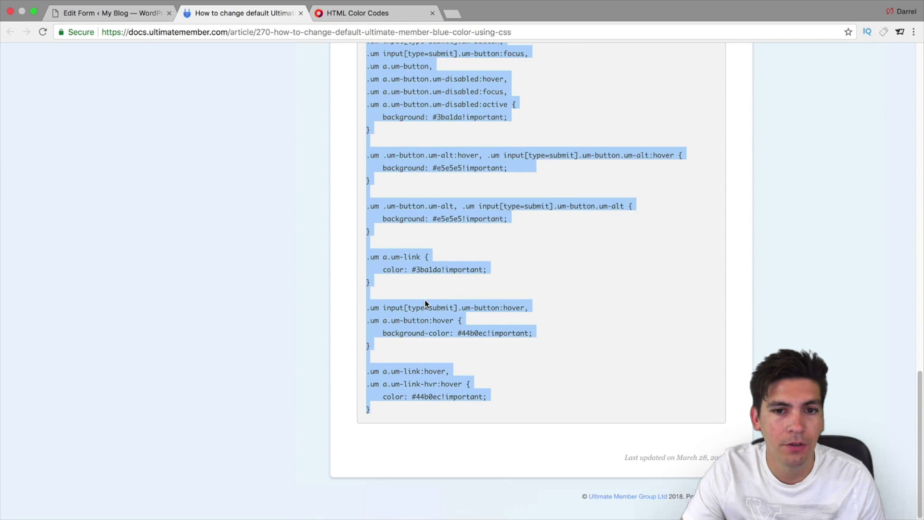
{"action": "scroll", "coordinate": [425, 300], "scroll_direction": "up", "scroll_amount": 15}
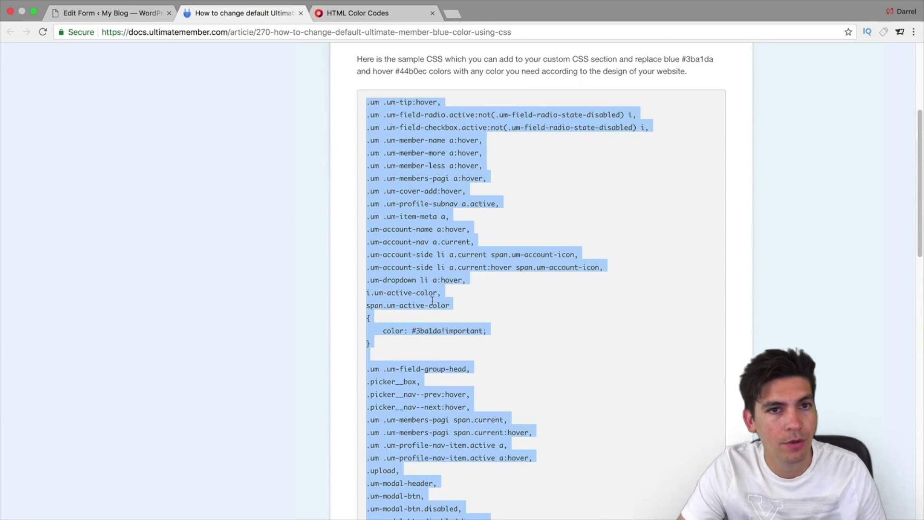
Visit the My Blog site from the form editor and open the Additional CSS section of its Theme Customizer
{"action": "left_click", "coordinate": [140, 14]}
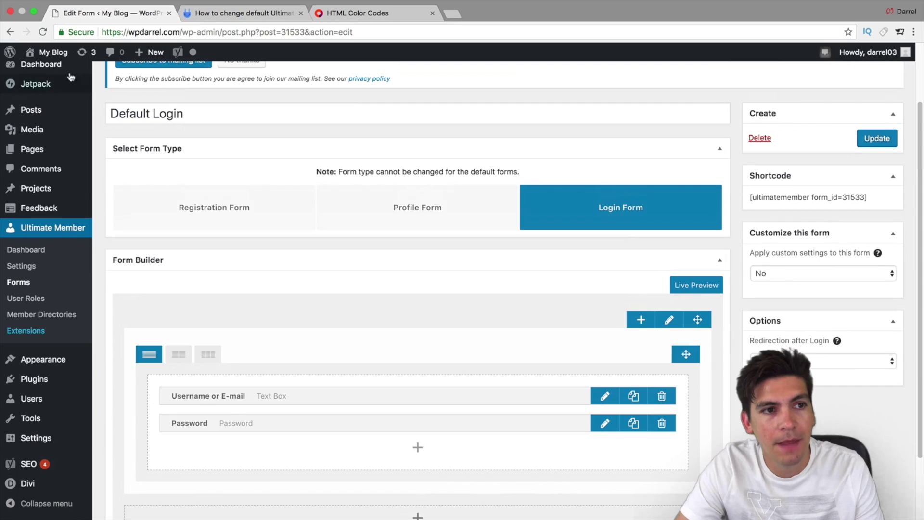
{"action": "left_click", "coordinate": [57, 73]}
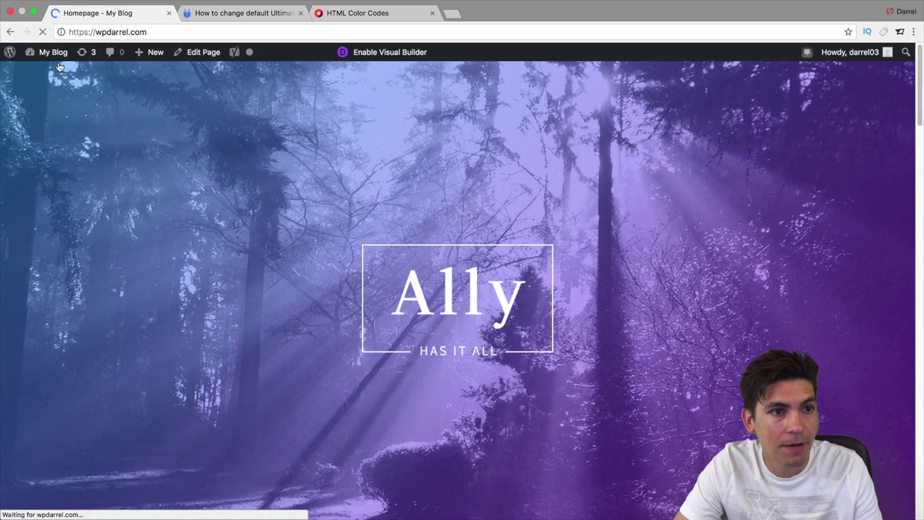
{"action": "mouse_move", "coordinate": [64, 57]}
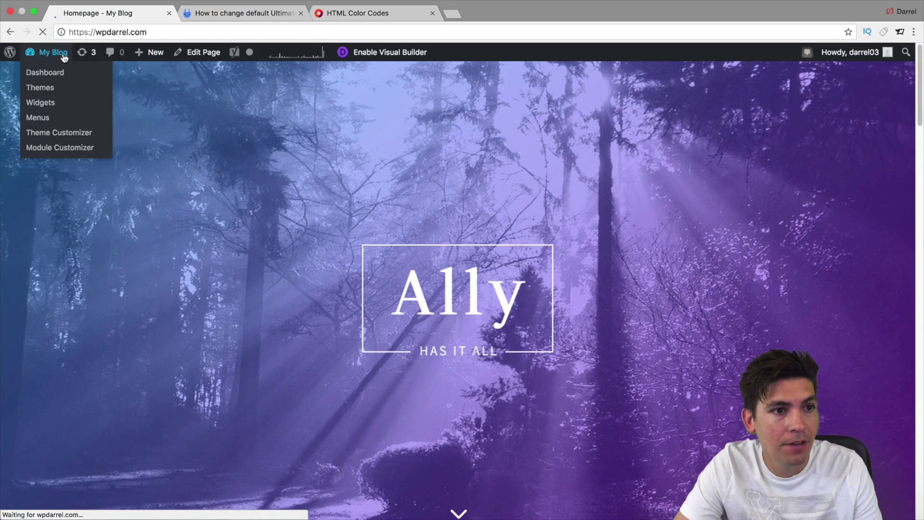
{"action": "left_click", "coordinate": [70, 138]}
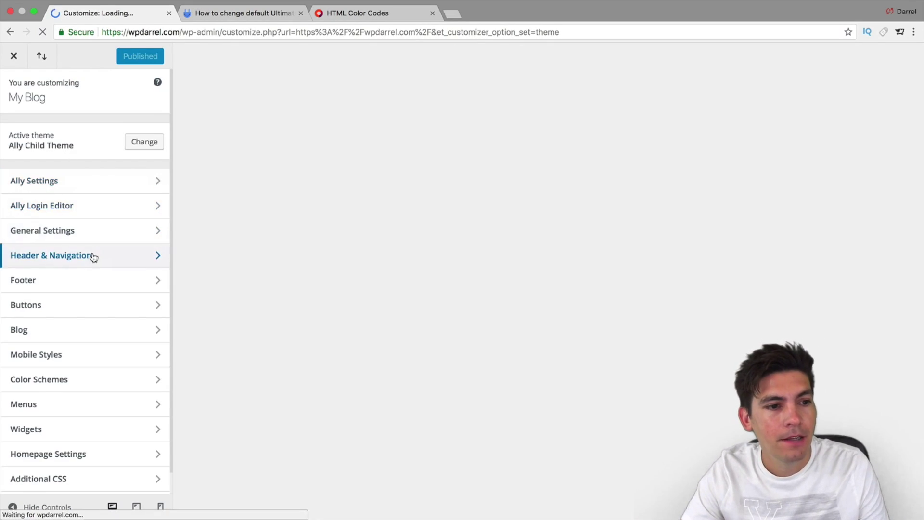
{"action": "scroll", "coordinate": [92, 433], "scroll_direction": "down", "scroll_amount": 1}
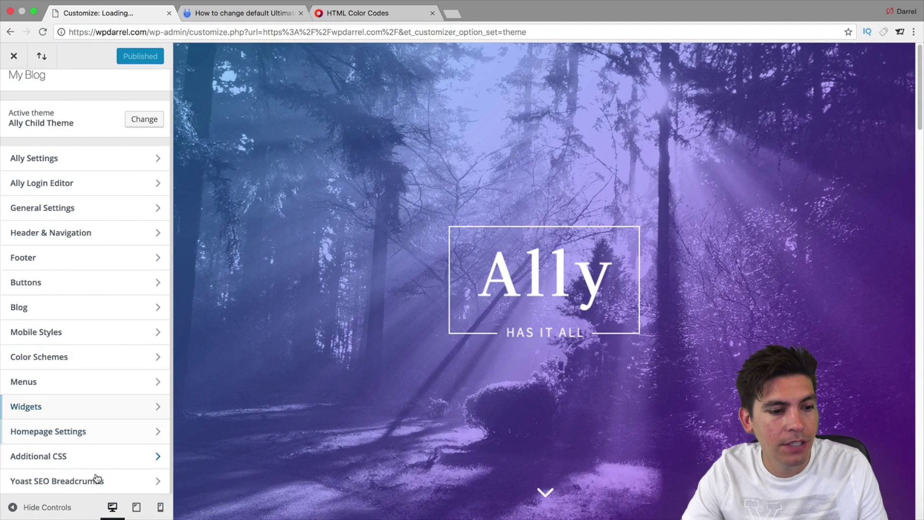
{"action": "left_click", "coordinate": [89, 459]}
Delete all of the existing code in Additional CSS
{"action": "left_click_drag", "start_coordinate": [164, 239], "coordinate": [164, 492]}
{"action": "left_click_drag", "start_coordinate": [144, 443], "coordinate": [129, 168]}
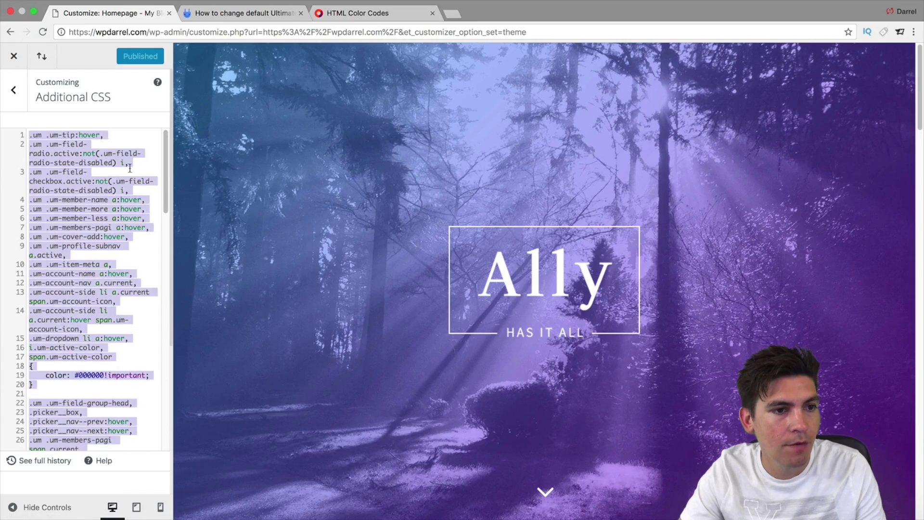
{"action": "key", "text": "BackSpace"}
Paste the copied Ultimate Member sample CSS into Additional CSS, publish it and review the code back to its first line
{"action": "right_click", "coordinate": [65, 151]}
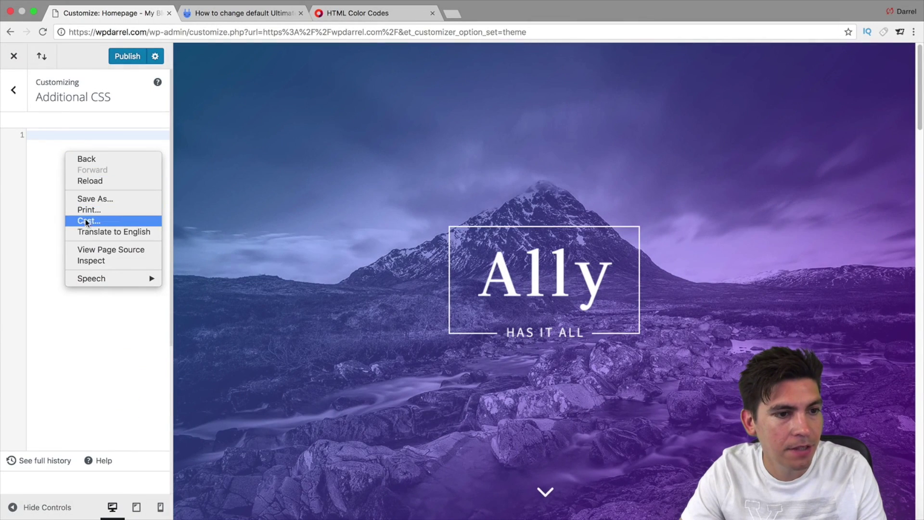
{"action": "left_click", "coordinate": [39, 142]}
{"action": "right_click", "coordinate": [35, 134]}
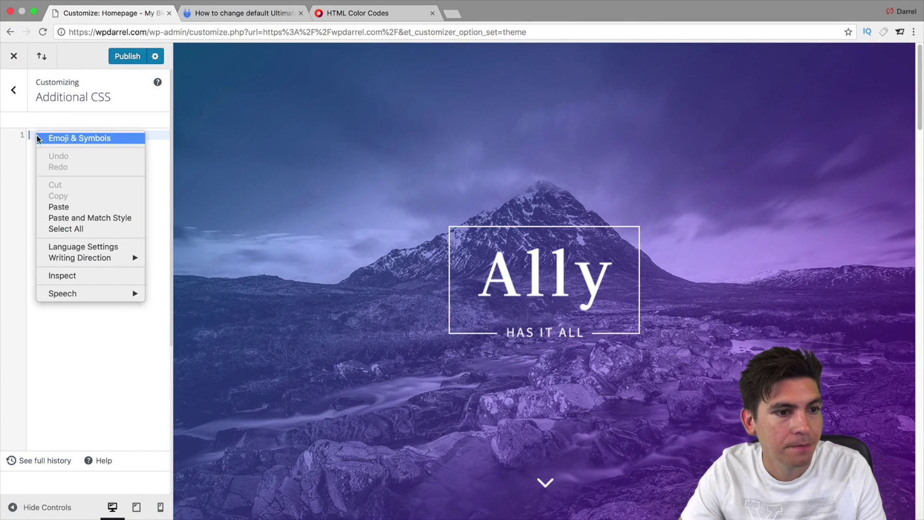
{"action": "left_click", "coordinate": [63, 207]}
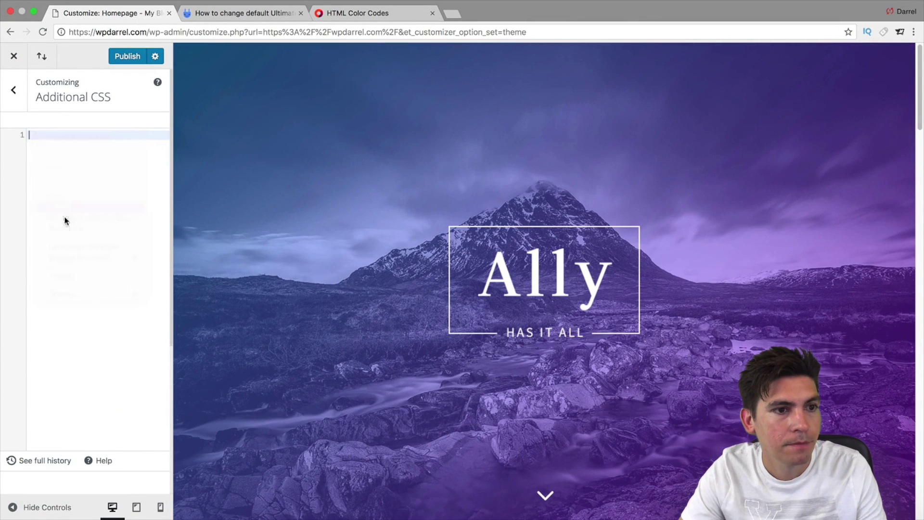
{"action": "left_click", "coordinate": [136, 58]}
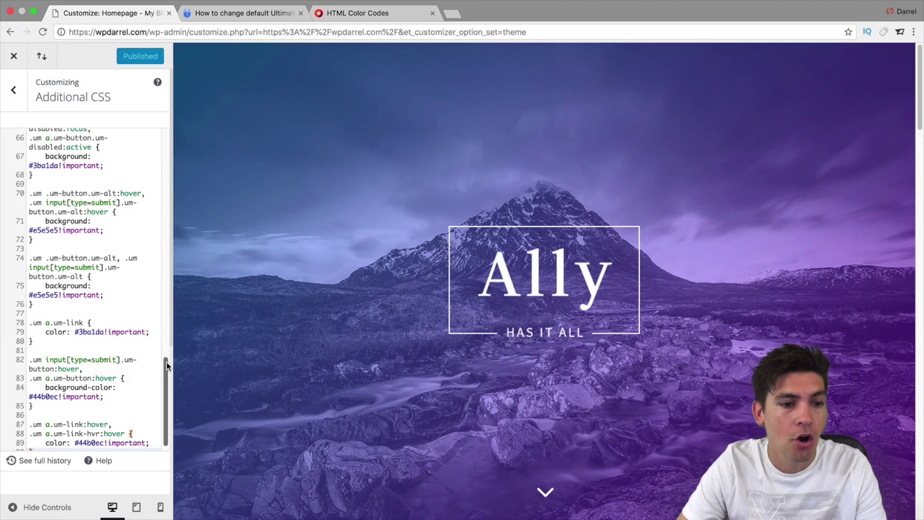
{"action": "left_click_drag", "start_coordinate": [167, 362], "coordinate": [167, 145]}
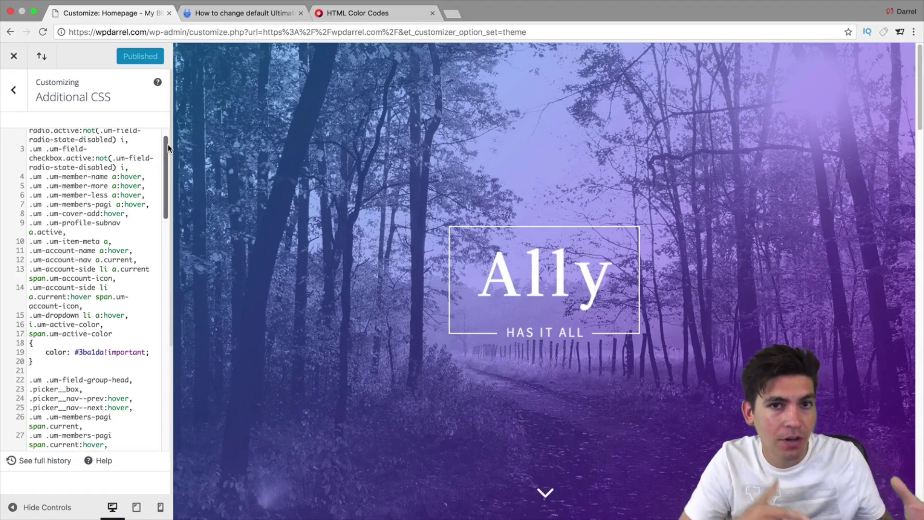
{"action": "left_click_drag", "start_coordinate": [163, 155], "coordinate": [164, 119]}
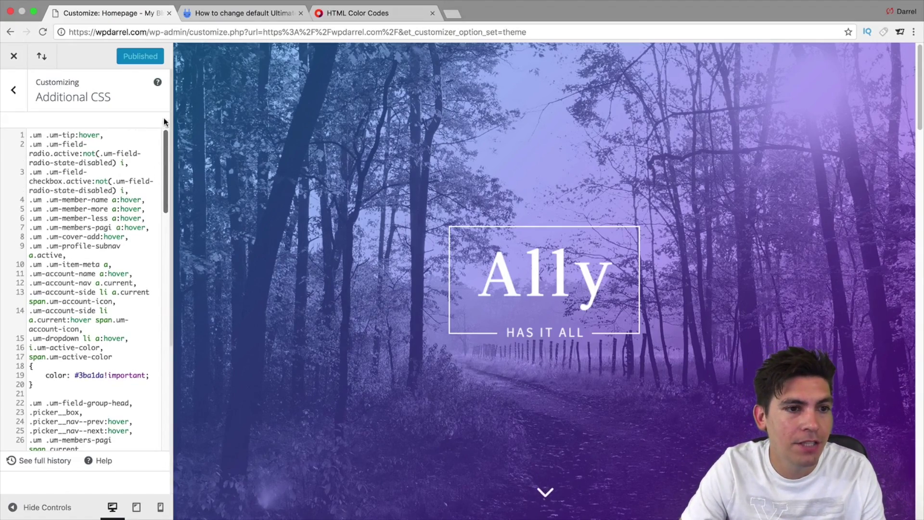
Switch to Safari and reload the registration demo page to check the form's colors
{"action": "key", "text": "ctrl+Left"}
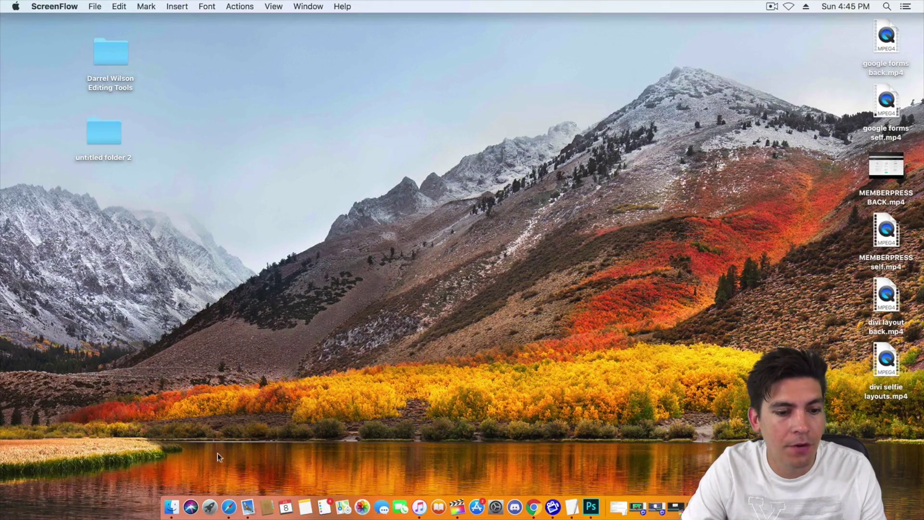
{"action": "left_click", "coordinate": [229, 507]}
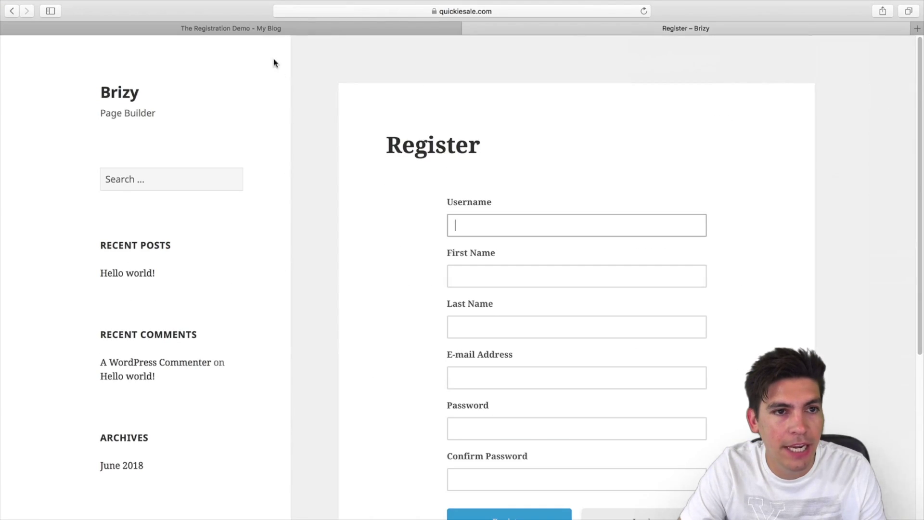
{"action": "key", "text": "ctrl+shift+Tab"}
{"action": "scroll", "coordinate": [250, 140], "scroll_direction": "up", "scroll_amount": 2}
{"action": "right_click", "coordinate": [235, 240]}
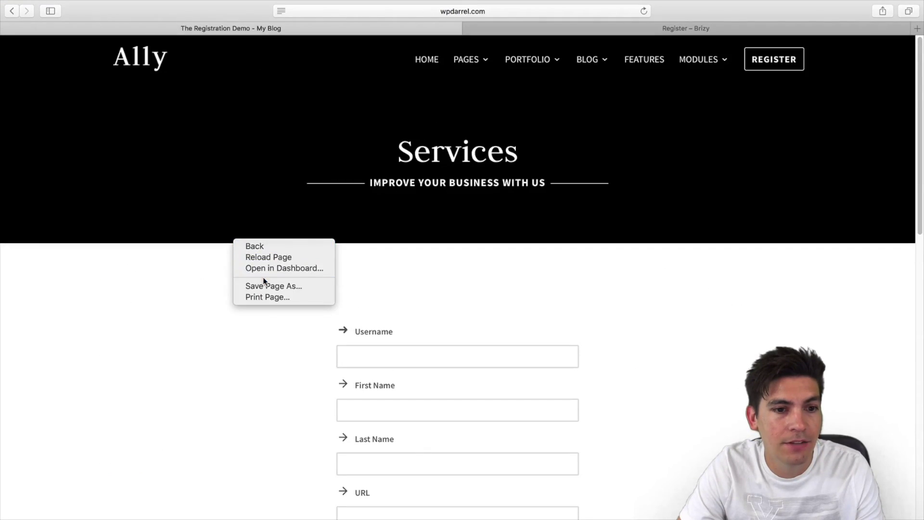
{"action": "left_click", "coordinate": [263, 257]}
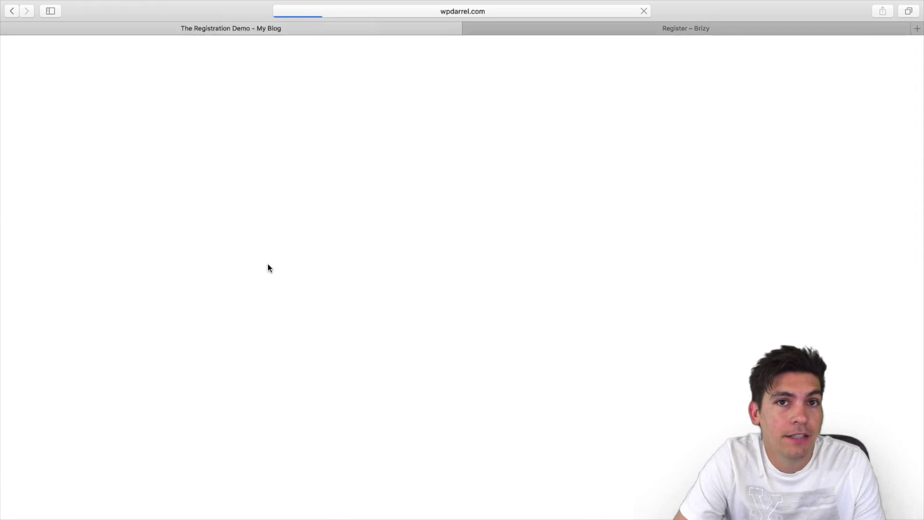
Examine the reloaded registration form down to its Register and Login buttons to see which colors are applied
{"action": "scroll", "coordinate": [578, 273], "scroll_direction": "down", "scroll_amount": 10}
{"action": "scroll", "coordinate": [577, 271], "scroll_direction": "up", "scroll_amount": 4}
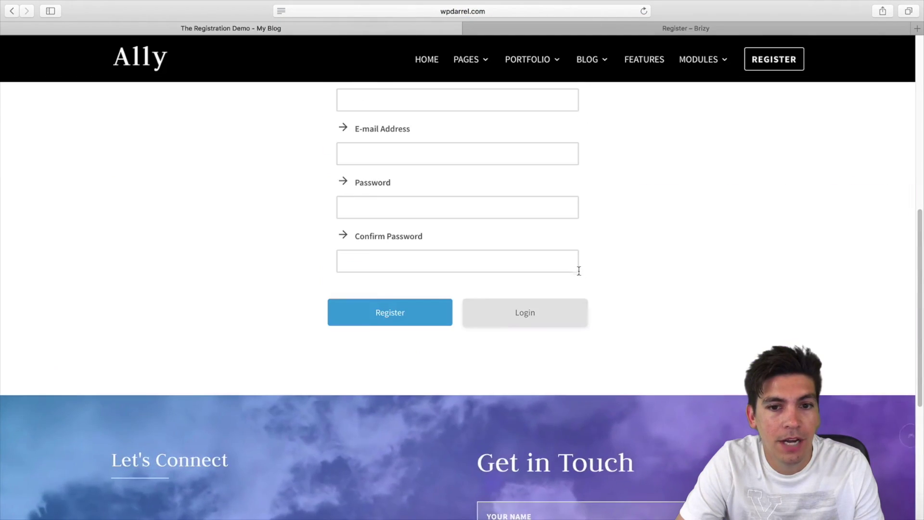
{"action": "scroll", "coordinate": [662, 291], "scroll_direction": "up", "scroll_amount": 5}
{"action": "scroll", "coordinate": [621, 264], "scroll_direction": "down", "scroll_amount": 10}
{"action": "scroll", "coordinate": [623, 262], "scroll_direction": "up", "scroll_amount": 3}
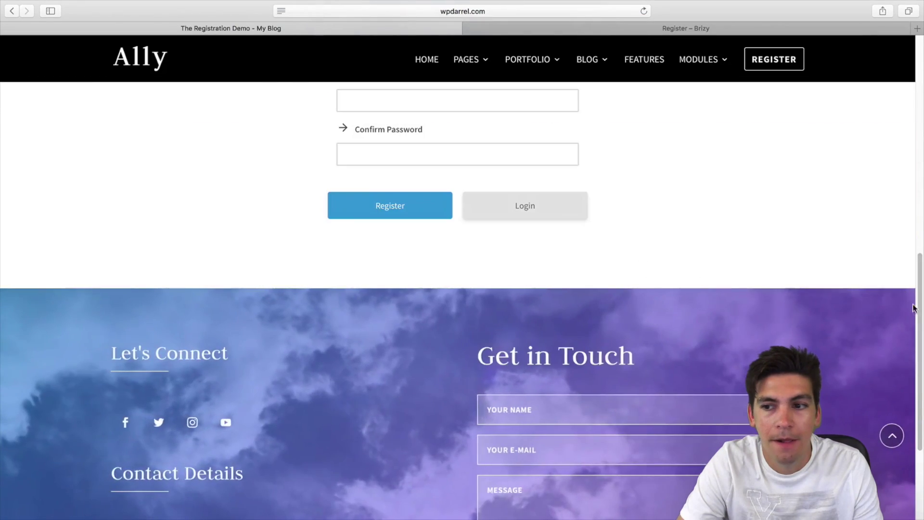
{"action": "scroll", "coordinate": [914, 308], "scroll_direction": "up", "scroll_amount": 2}
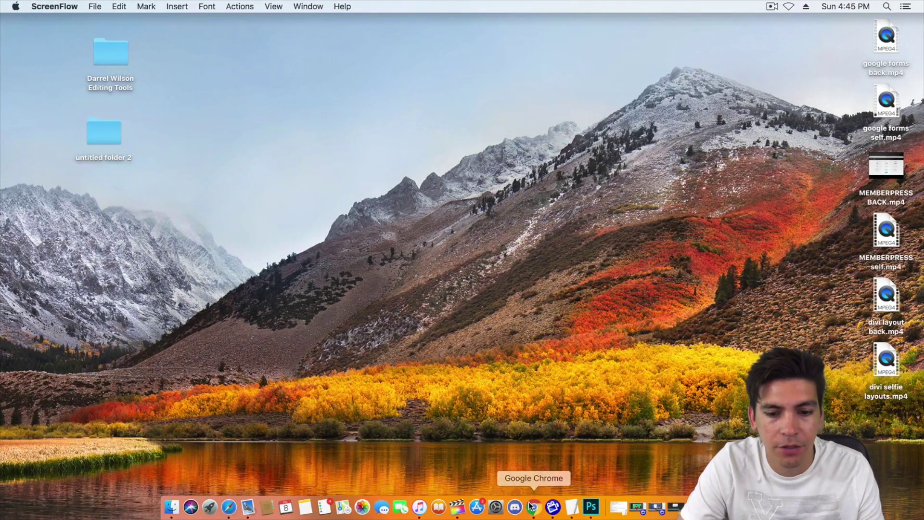
Switch to Chrome, pick pure black on the HTML Color Codes site and copy its hex code 000000
{"action": "left_click", "coordinate": [532, 506]}
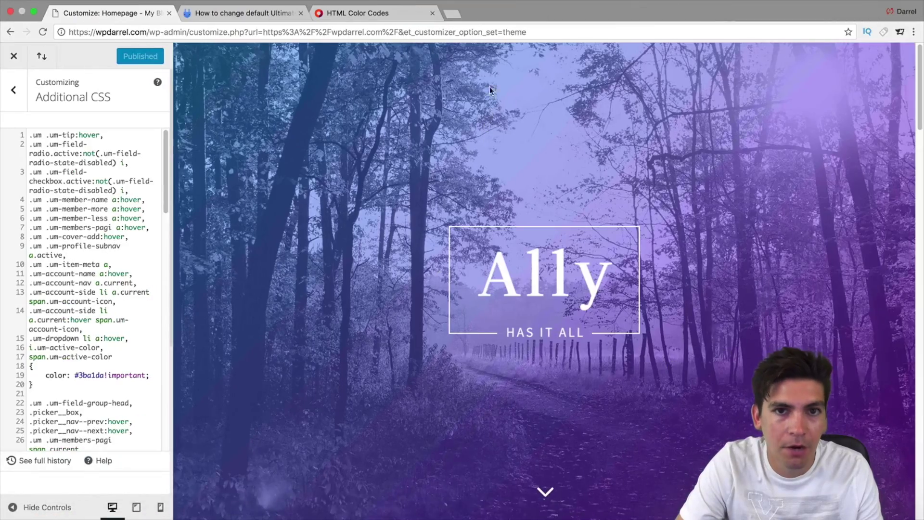
{"action": "left_click", "coordinate": [358, 13]}
{"action": "scroll", "coordinate": [168, 264], "scroll_direction": "up", "scroll_amount": 5}
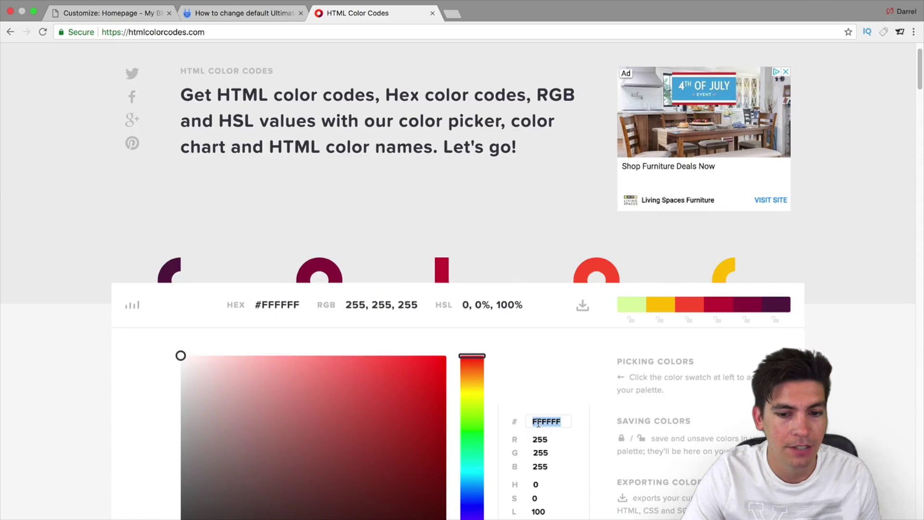
{"action": "scroll", "coordinate": [489, 383], "scroll_direction": "down", "scroll_amount": 3}
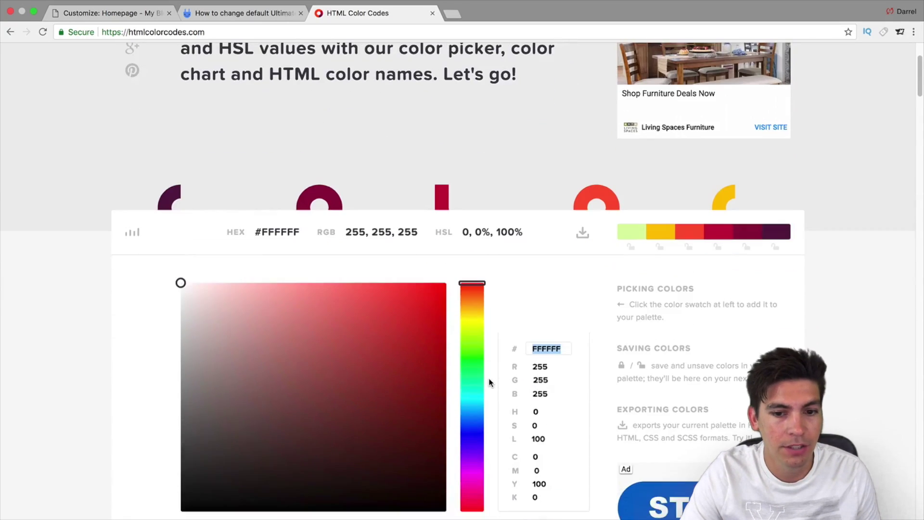
{"action": "mouse_move", "coordinate": [445, 390]}
{"action": "left_mouse_down"}
{"action": "mouse_move", "coordinate": [159, 495]}
{"action": "mouse_move", "coordinate": [168, 496]}
{"action": "left_mouse_up"}
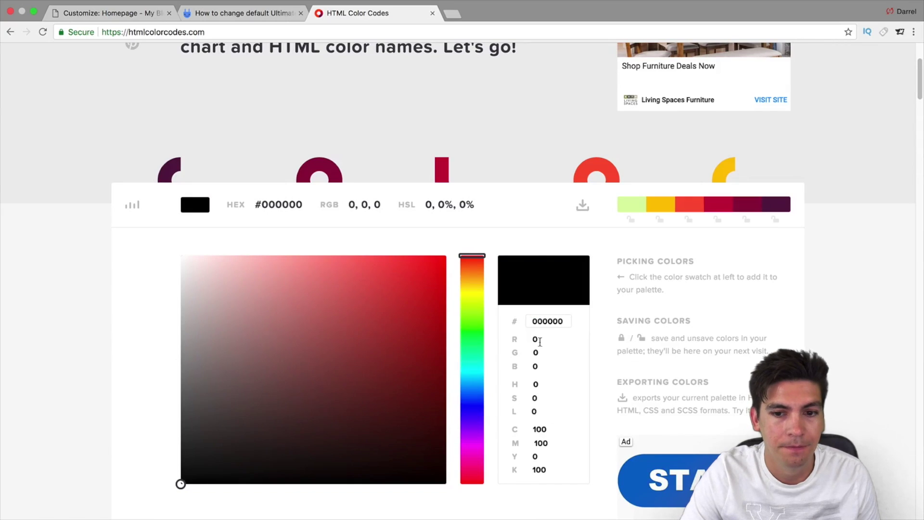
{"action": "right_click", "coordinate": [547, 320]}
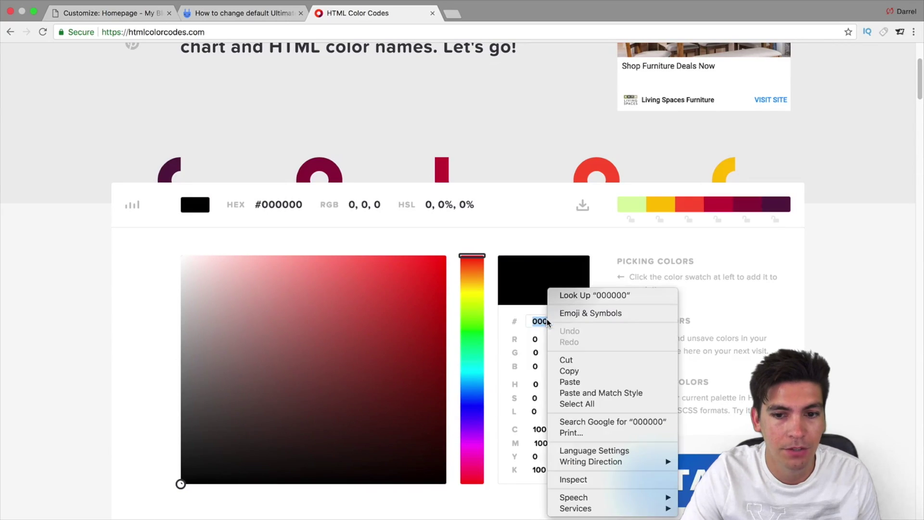
{"action": "left_click", "coordinate": [580, 369]}
Select the background hex code of the submit and um-button rule on line 67 of Additional CSS
{"action": "left_click", "coordinate": [79, 15]}
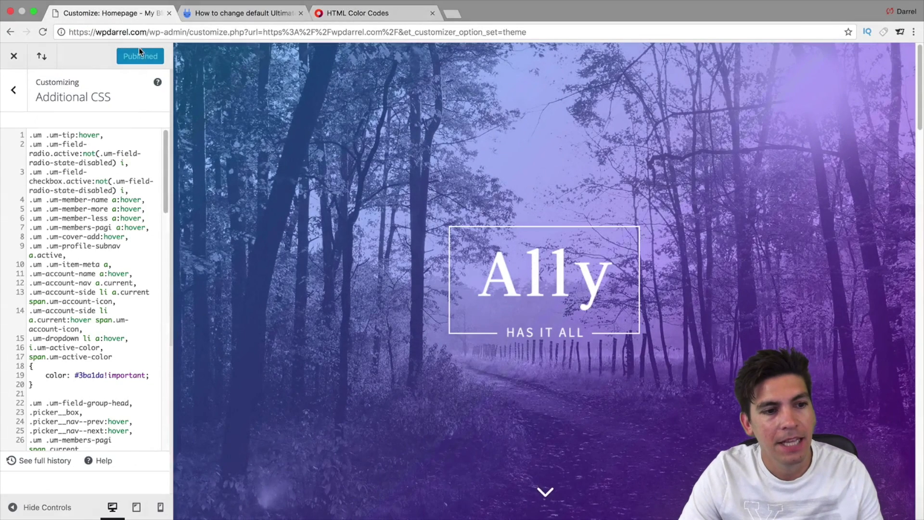
{"action": "left_click_drag", "start_coordinate": [167, 189], "coordinate": [168, 372]}
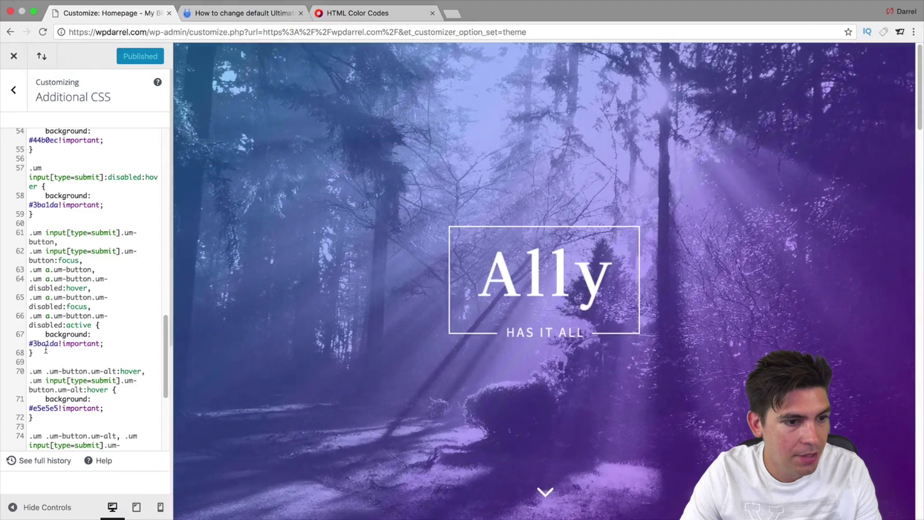
{"action": "left_click", "coordinate": [45, 343]}
{"action": "double_click", "coordinate": [46, 343]}
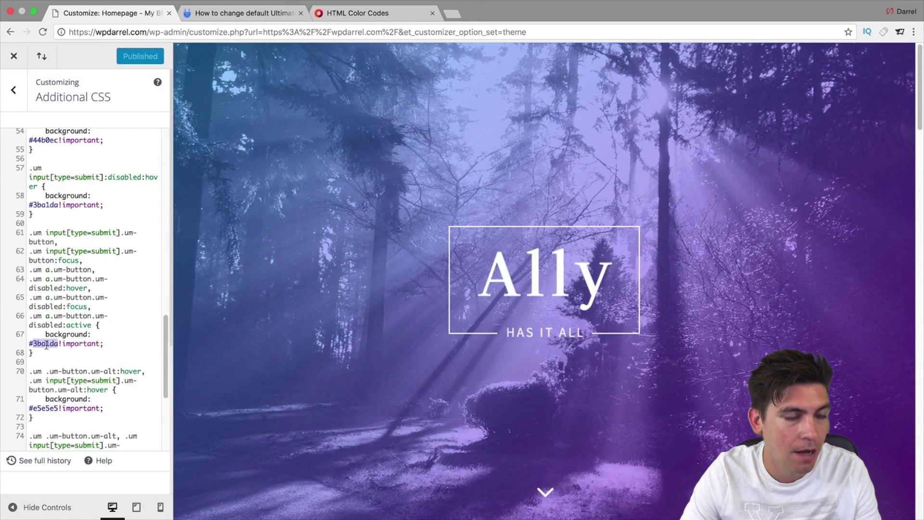
Open the wpdarrel.com site in a new tab and load its page the-registration-demo/?et_fb=1
{"action": "left_click", "coordinate": [451, 14]}
{"action": "type", "text": "w"}
{"action": "key", "text": "Return"}
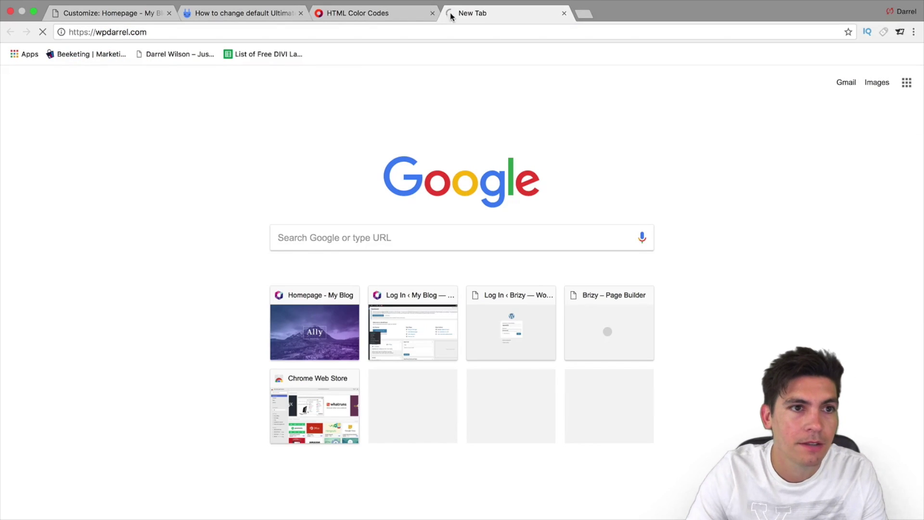
{"action": "left_click", "coordinate": [219, 32]}
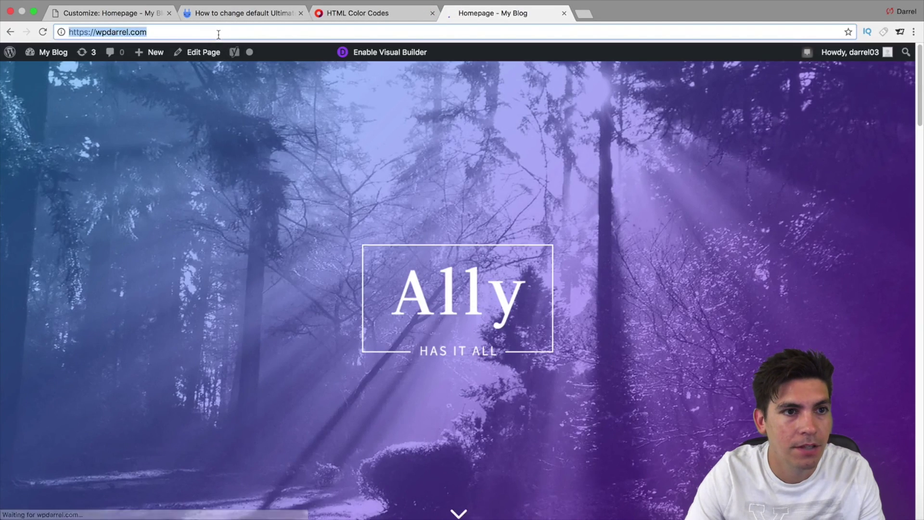
{"action": "key", "text": "Right"}
{"action": "type", "text": "/"}
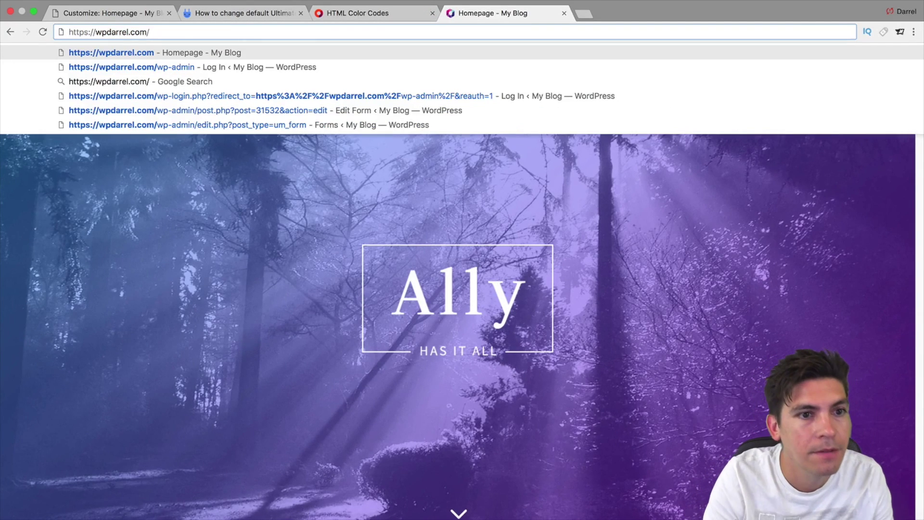
{"action": "type", "text": "t"}
{"action": "key", "text": "Down"}
{"action": "key", "text": "Down"}
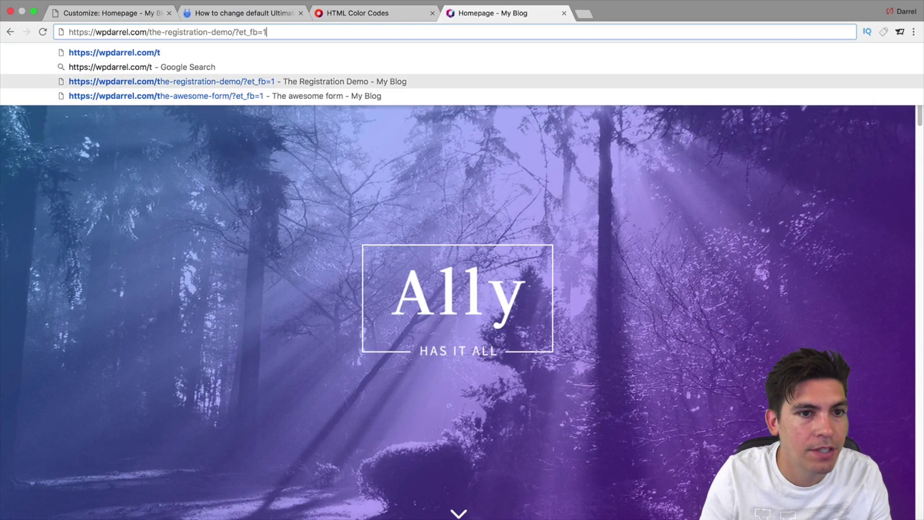
{"action": "key", "text": "Return"}
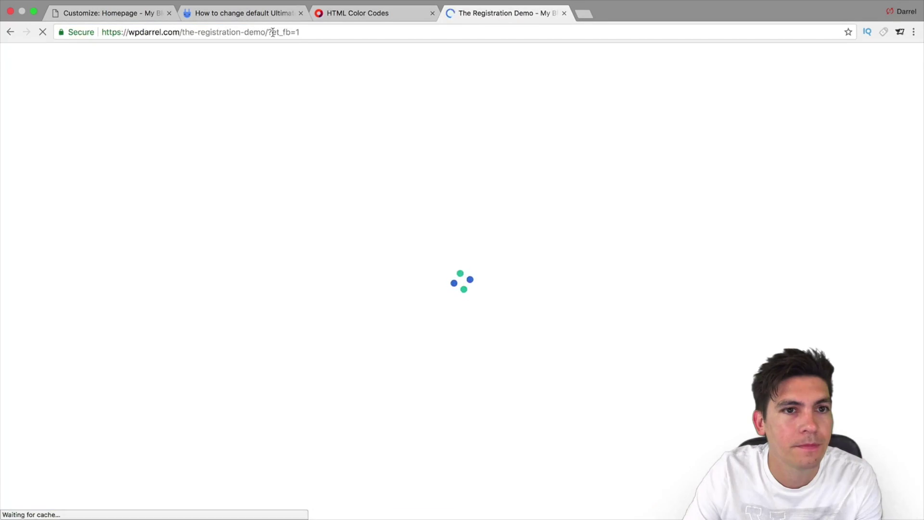
Strip the /?et_fb=1 ending from the page address and load wpdarrel.com/the-registration-demo
{"action": "left_click", "coordinate": [234, 32]}
{"action": "key", "text": "Right"}
{"action": "key", "text": "BackSpace"}
{"action": "key", "text": "BackSpace"}
{"action": "key", "text": "BackSpace"}
{"action": "key", "text": "BackSpace"}
{"action": "key", "text": "BackSpace"}
{"action": "key", "text": "BackSpace"}
{"action": "key", "text": "BackSpace"}
{"action": "key", "text": "BackSpace"}
{"action": "key", "text": "BackSpace"}
{"action": "key", "text": "Return"}
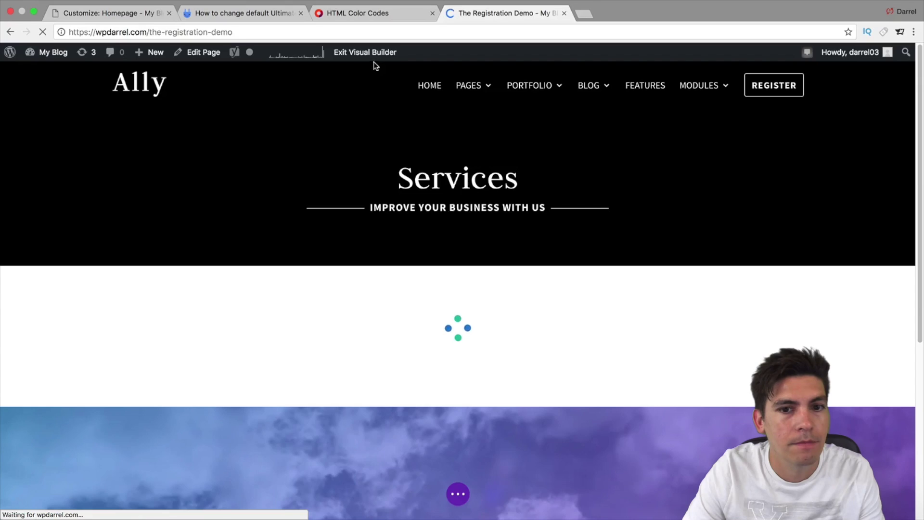
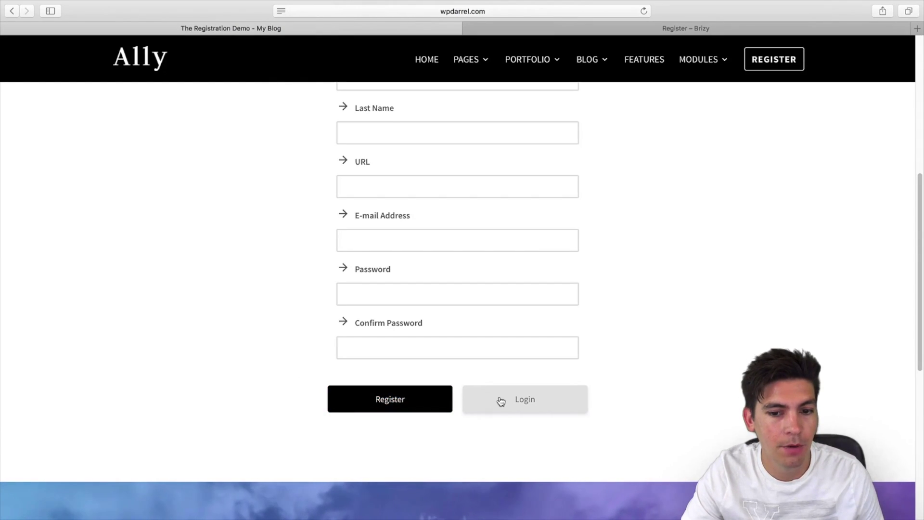
Switch to Chrome, select the alternate button's hover background code on line 71 of Additional CSS, and copy white's hex code FFFFFF from HTML Color Codes
{"action": "key", "text": "ctrl+Left"}
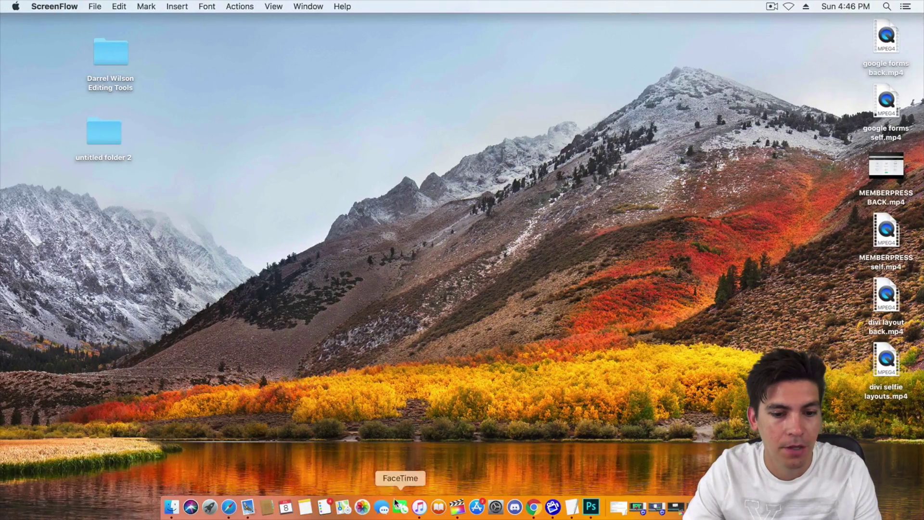
{"action": "left_click", "coordinate": [533, 507]}
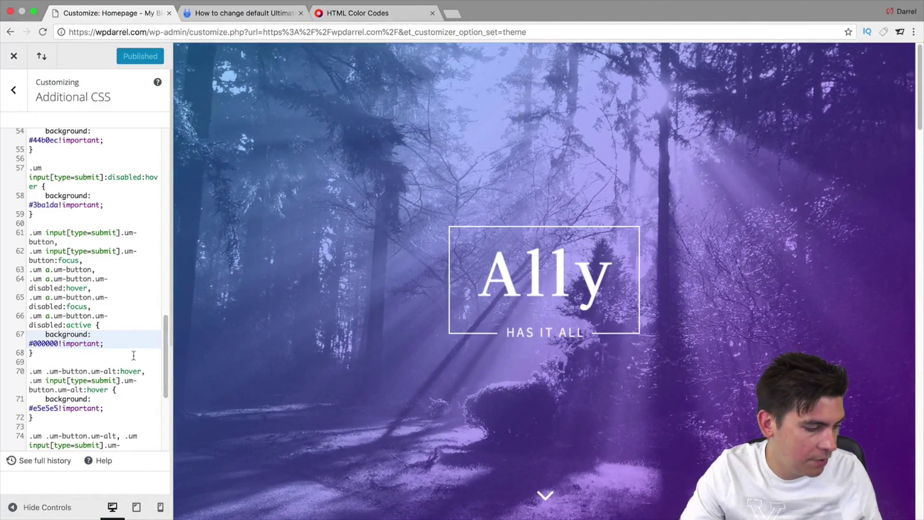
{"action": "double_click", "coordinate": [54, 408]}
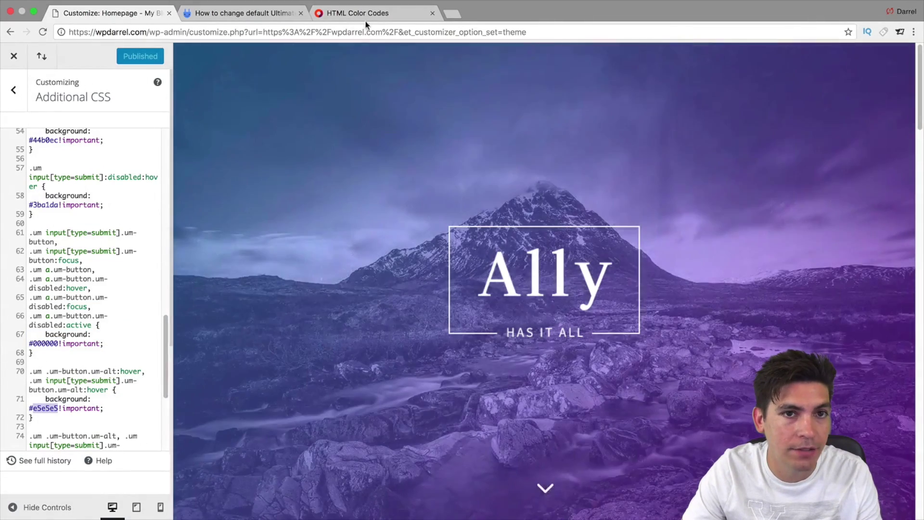
{"action": "left_click", "coordinate": [368, 14]}
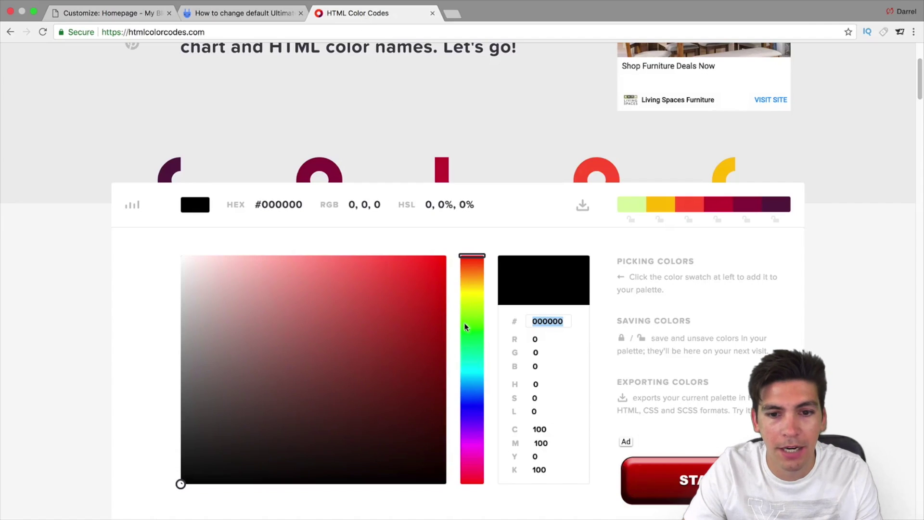
{"action": "left_click_drag", "start_coordinate": [236, 294], "coordinate": [183, 255]}
{"action": "double_click", "coordinate": [544, 319]}
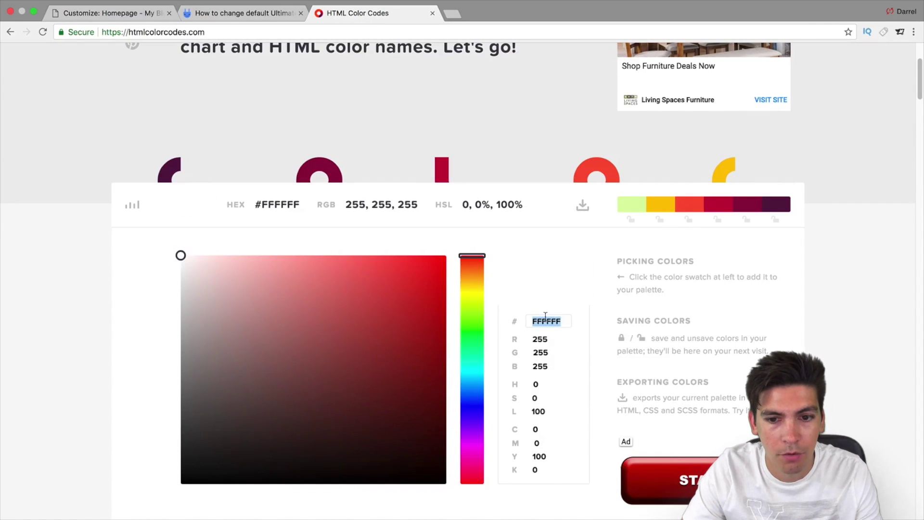
{"action": "right_click", "coordinate": [545, 319]}
{"action": "left_click", "coordinate": [565, 368]}
Set the um-alt button's hover background on line 71 of Additional CSS to #FFFFFF and publish the change
{"action": "left_click", "coordinate": [136, 14]}
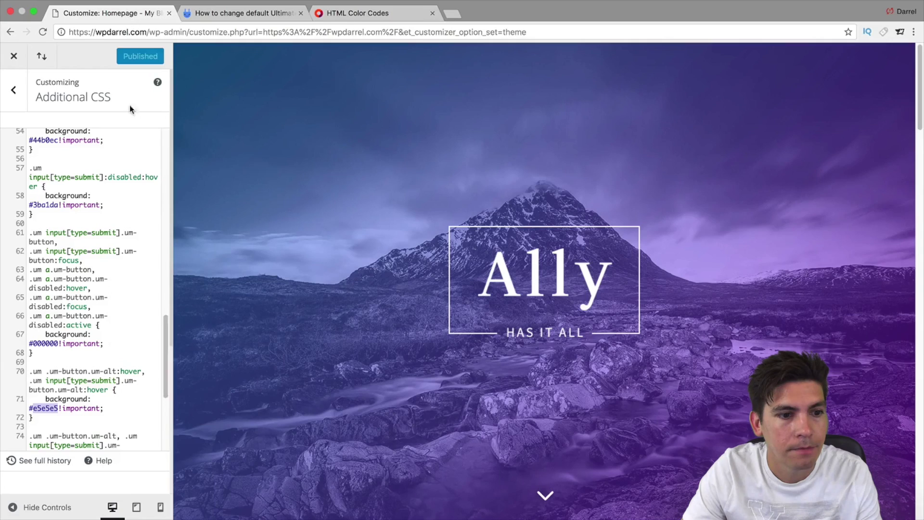
{"action": "right_click", "coordinate": [46, 407]}
{"action": "left_click", "coordinate": [77, 382]}
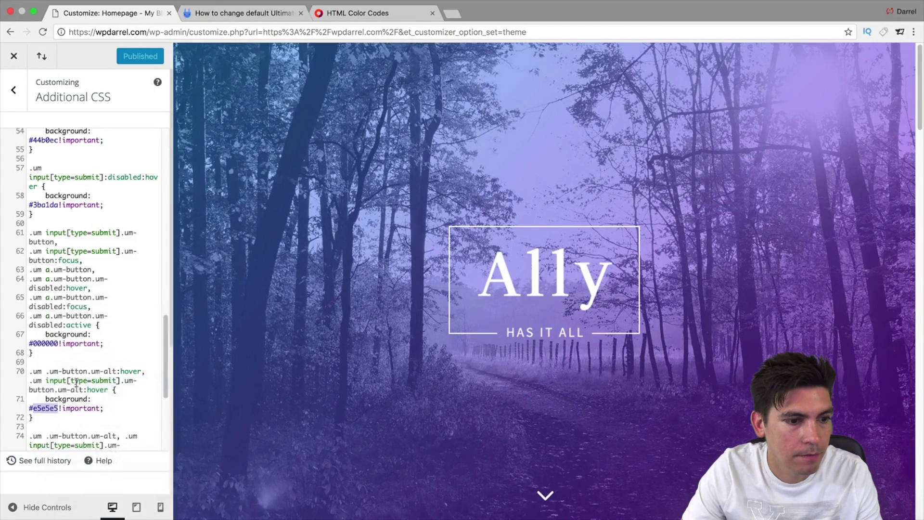
{"action": "left_click", "coordinate": [131, 56]}
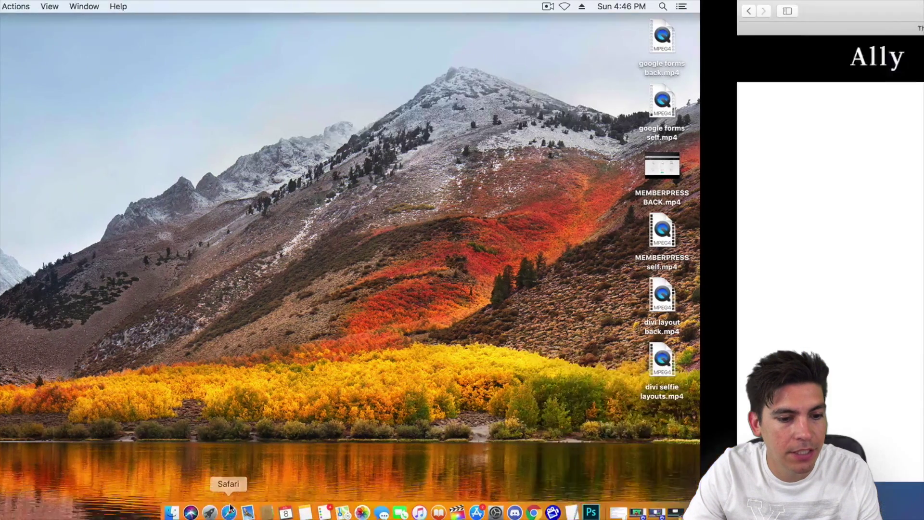
Switch to Safari and reload the registration demo page to check the Login button's hover color
{"action": "right_click", "coordinate": [164, 242]}
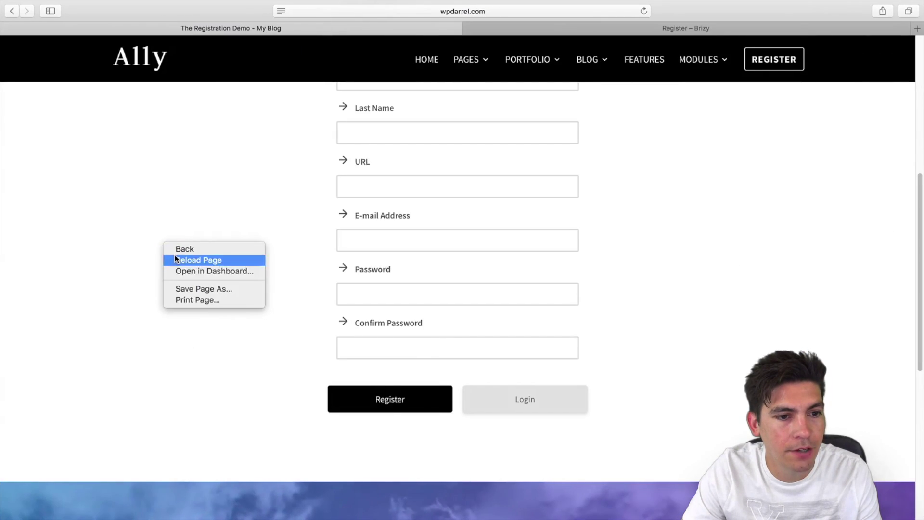
{"action": "left_click", "coordinate": [174, 256]}
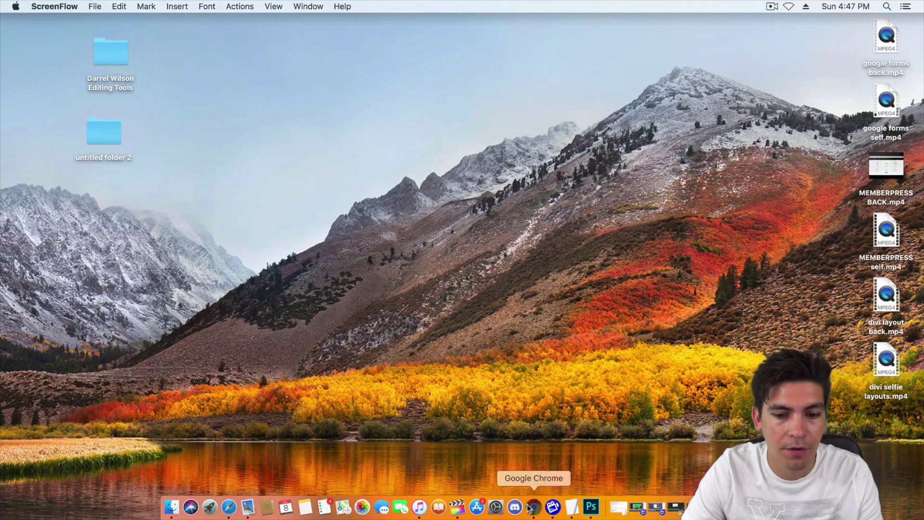
Switch to Chrome, set the um-alt button's normal background on line 75 of Additional CSS to #FFFFFF, and publish the change
{"action": "left_click", "coordinate": [533, 506]}
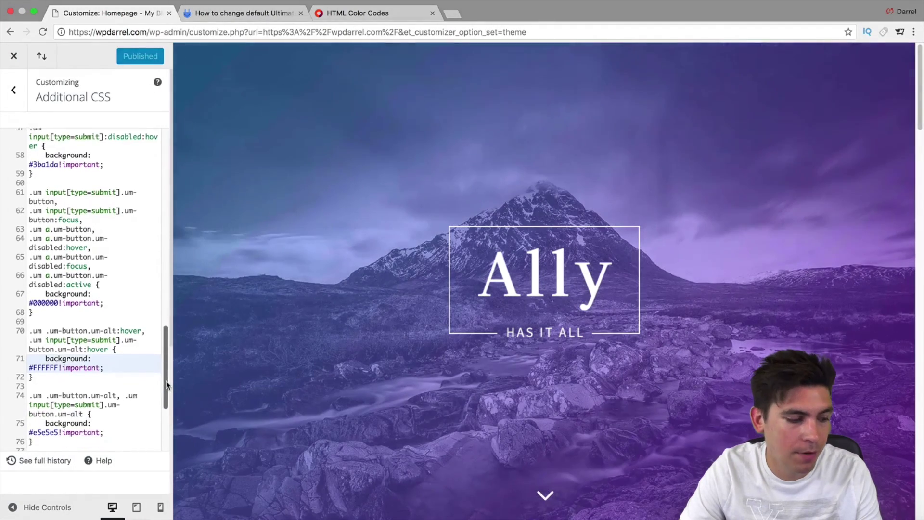
{"action": "left_click_drag", "start_coordinate": [166, 380], "coordinate": [166, 391]}
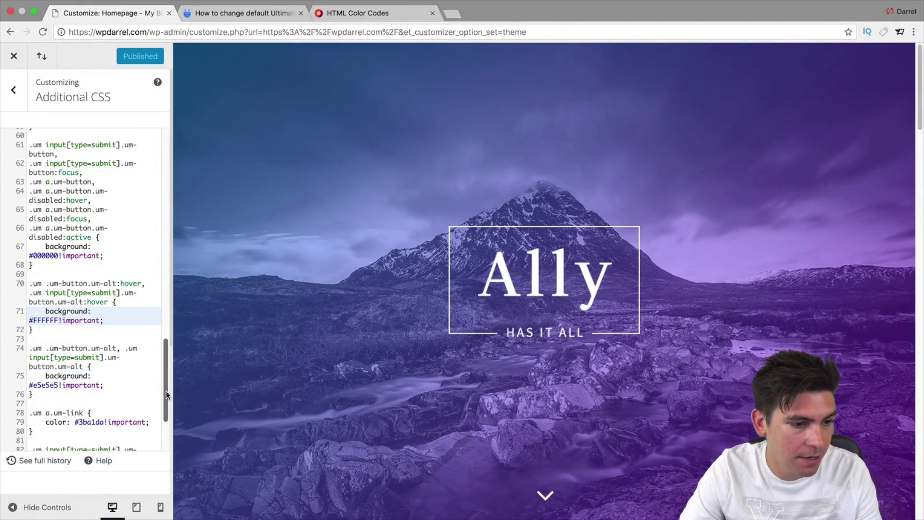
{"action": "left_click_drag", "start_coordinate": [166, 391], "coordinate": [166, 394]}
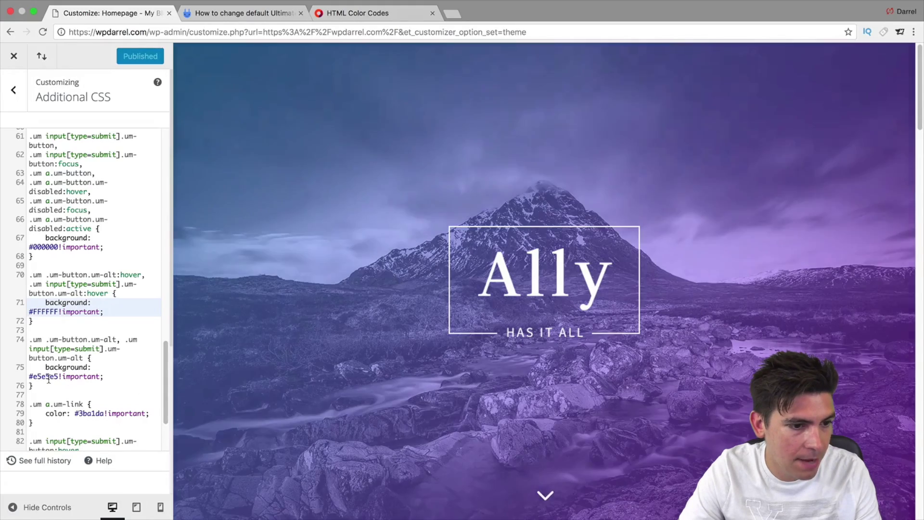
{"action": "double_click", "coordinate": [48, 377]}
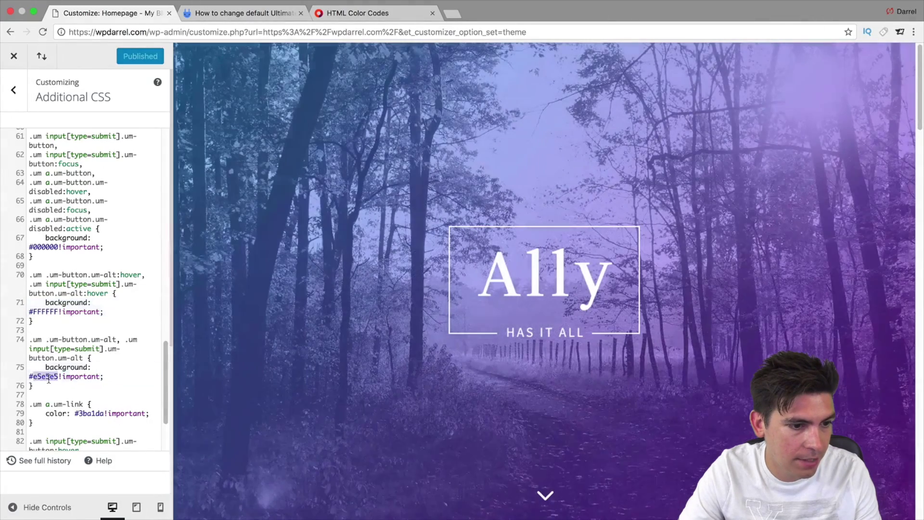
{"action": "right_click", "coordinate": [49, 379]}
{"action": "left_click", "coordinate": [64, 382]}
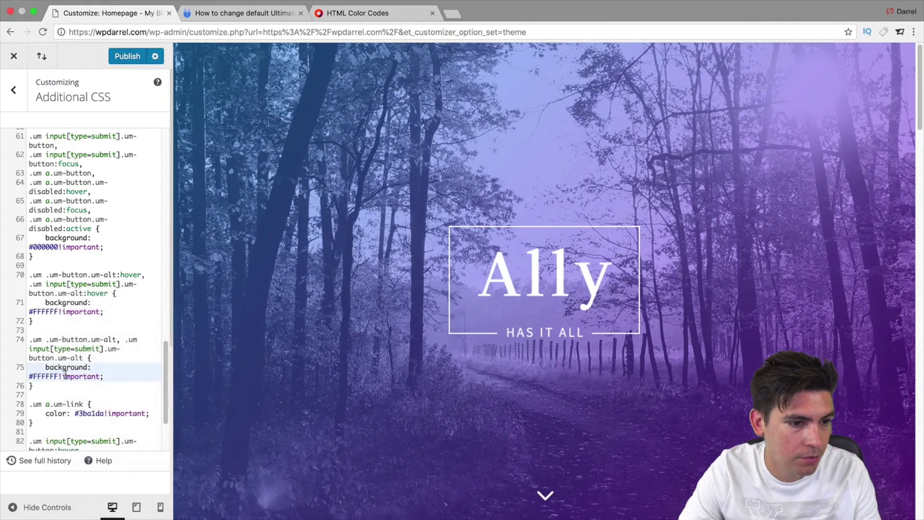
{"action": "left_click", "coordinate": [136, 55]}
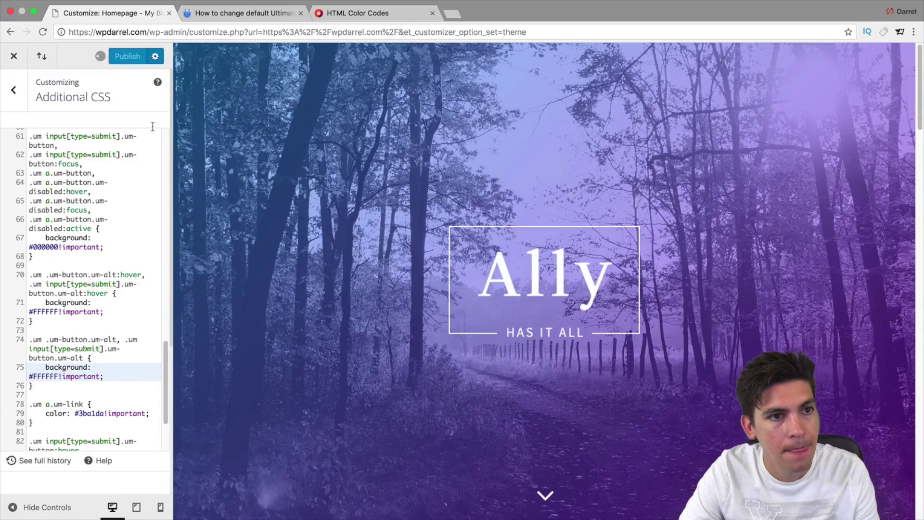
Switch to Safari and reload the registration demo page to check the Login button's normal background color
{"action": "key", "text": "ctrl+Left"}
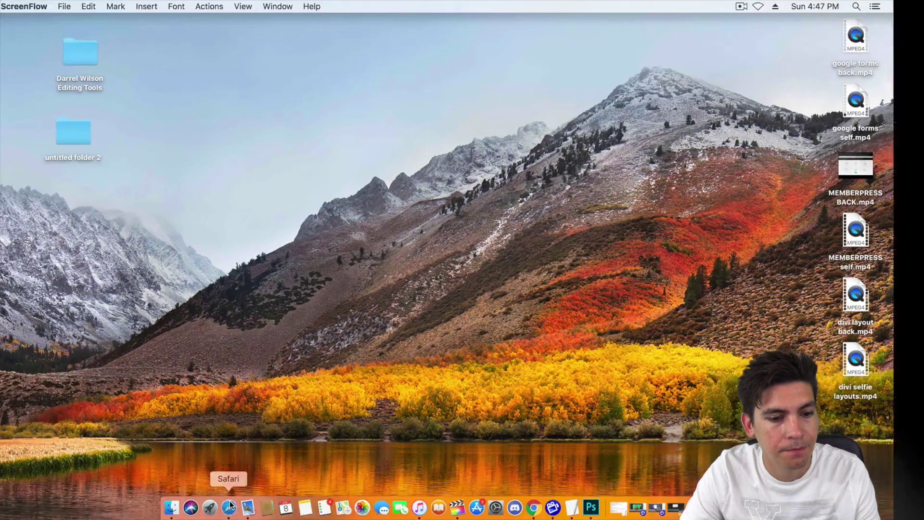
{"action": "left_click", "coordinate": [229, 507]}
{"action": "right_click", "coordinate": [117, 191]}
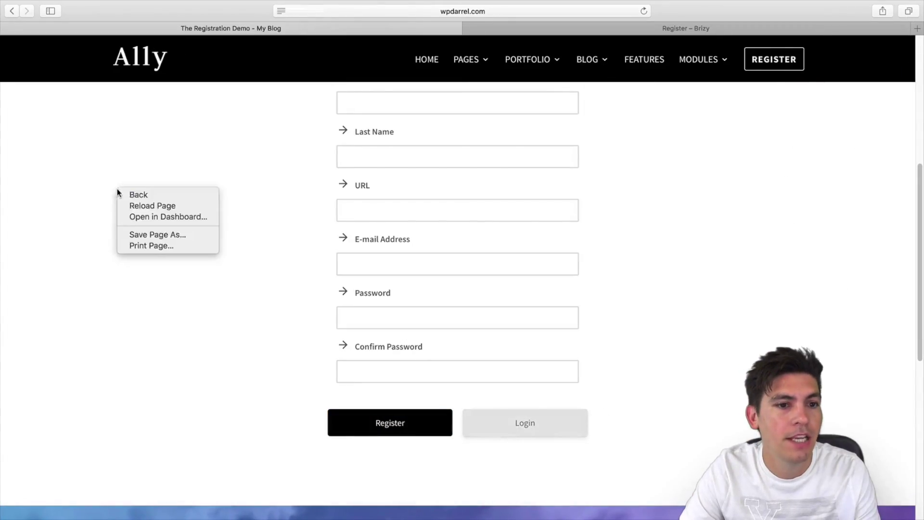
{"action": "left_click", "coordinate": [132, 205]}
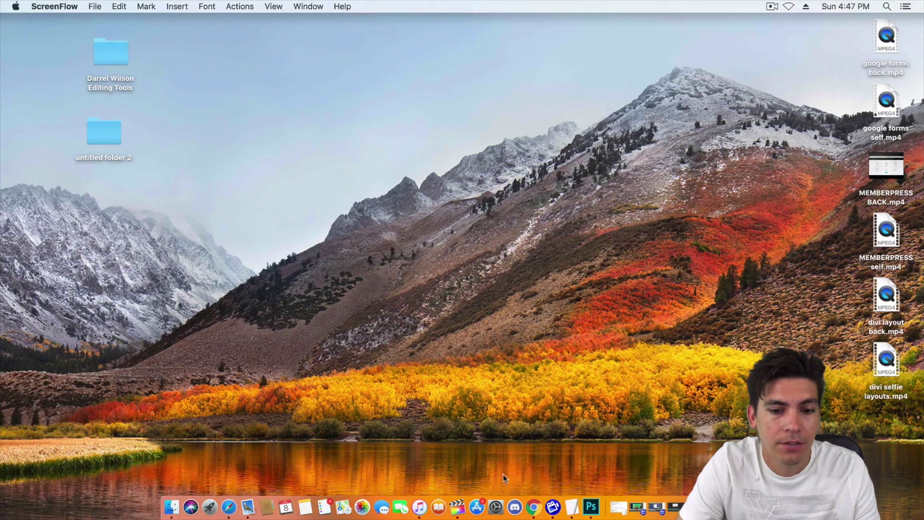
Switch to Chrome, pick black in the HTML Color Codes picker, and copy its hex code 000000
{"action": "left_click", "coordinate": [533, 506]}
{"action": "left_click", "coordinate": [359, 14]}
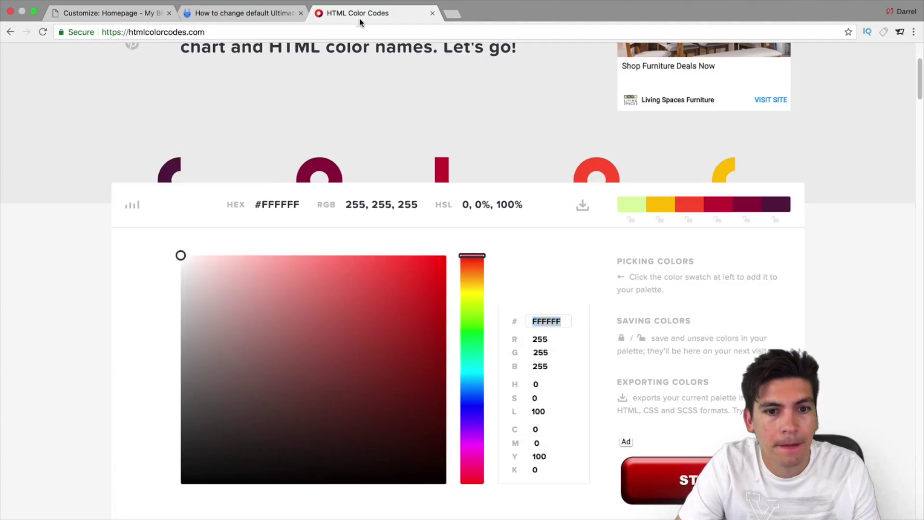
{"action": "left_click", "coordinate": [289, 340]}
{"action": "left_click_drag", "start_coordinate": [289, 340], "coordinate": [178, 485]}
{"action": "double_click", "coordinate": [556, 321]}
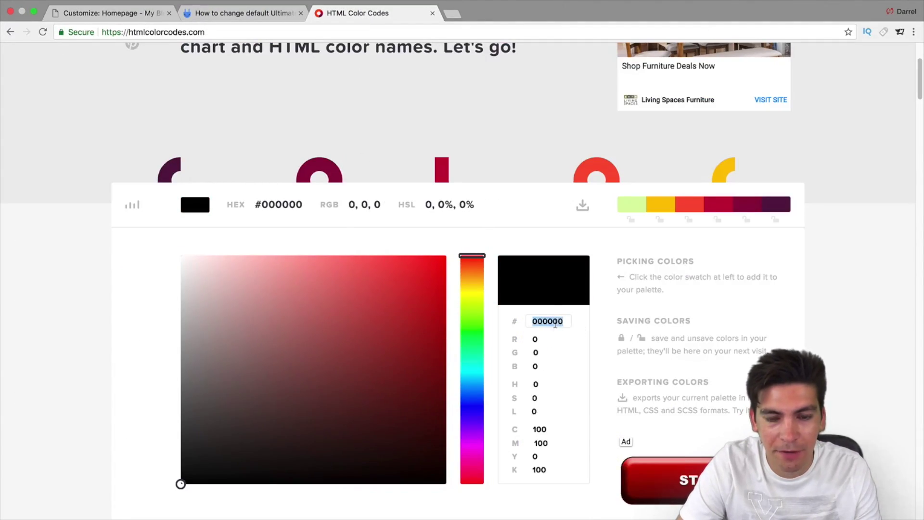
{"action": "right_click", "coordinate": [556, 322]}
{"action": "left_click", "coordinate": [578, 374]}
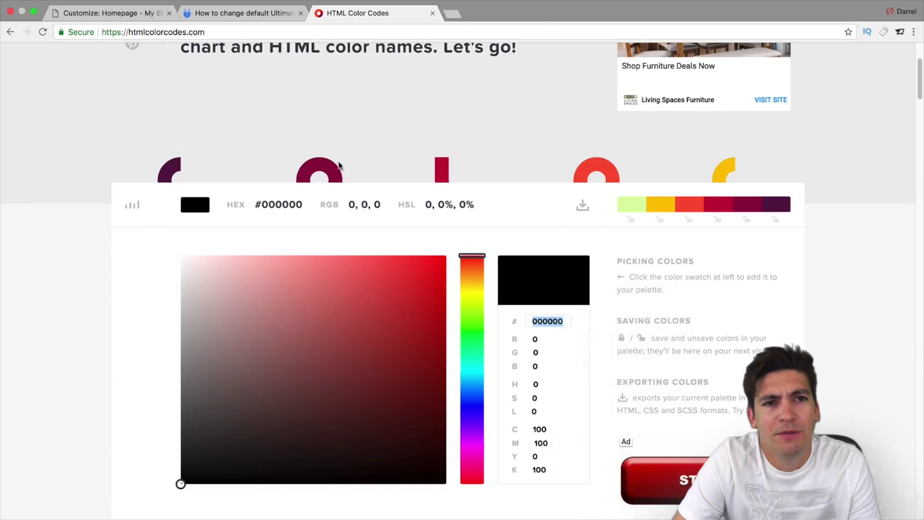
Set the um-button hover background-color on line 84 of Additional CSS to #000000 and publish the change
{"action": "left_click", "coordinate": [128, 15]}
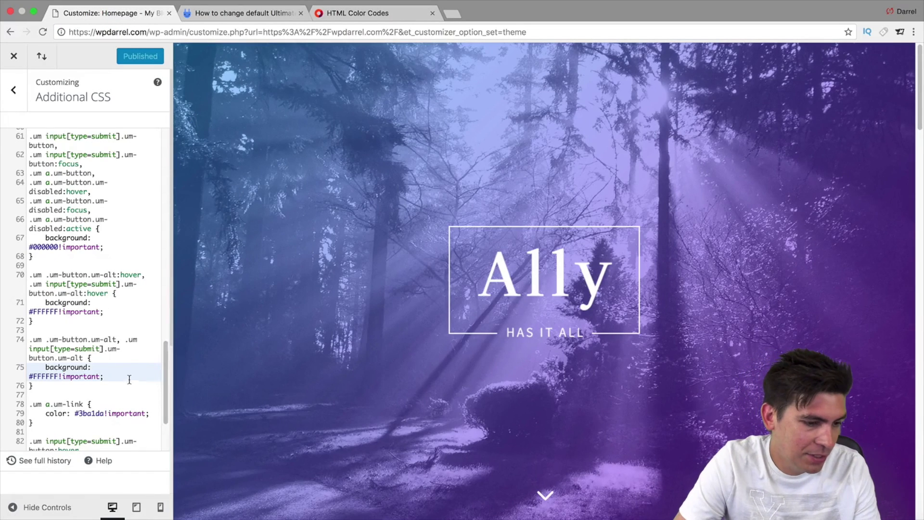
{"action": "scroll", "coordinate": [129, 379], "scroll_direction": "down", "scroll_amount": 5}
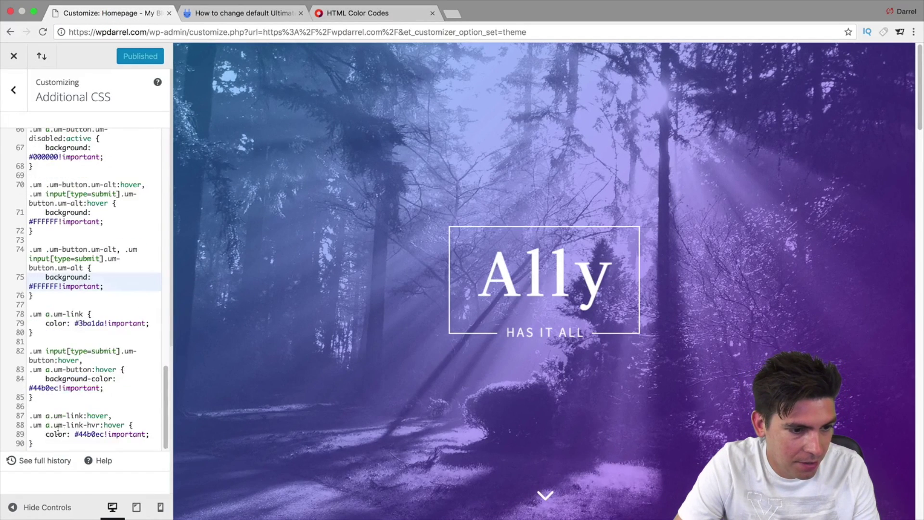
{"action": "double_click", "coordinate": [46, 388]}
{"action": "right_click", "coordinate": [46, 388]}
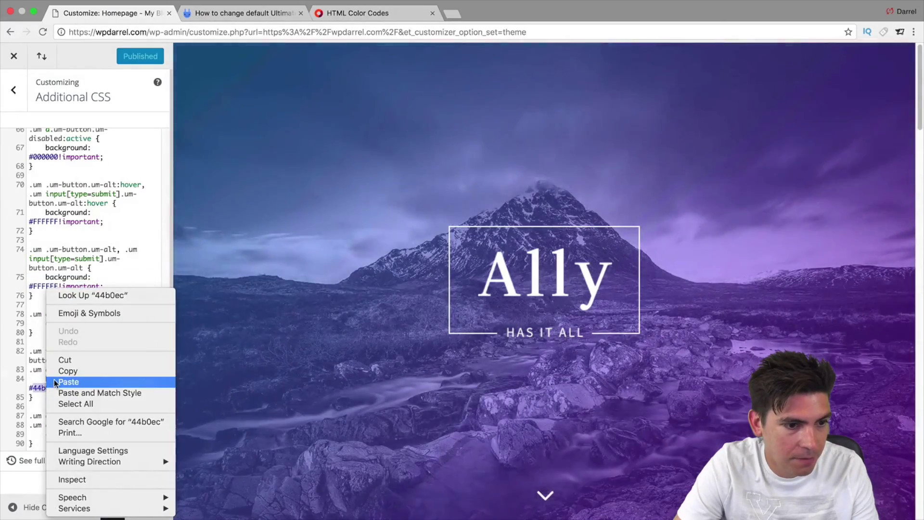
{"action": "left_click", "coordinate": [67, 381]}
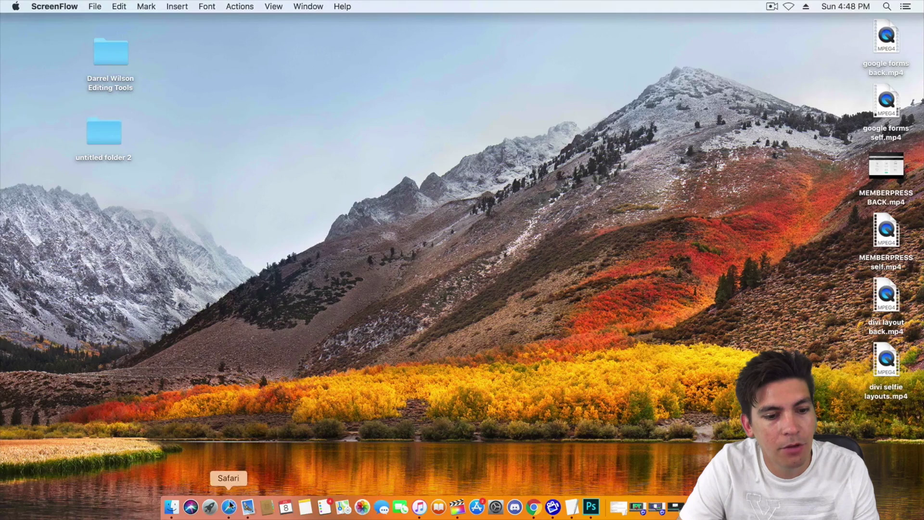
Switch to Safari, reload the registration demo page, and examine the form and its Register and Login buttons
{"action": "left_click", "coordinate": [229, 506]}
{"action": "right_click", "coordinate": [139, 239]}
{"action": "left_click", "coordinate": [155, 257]}
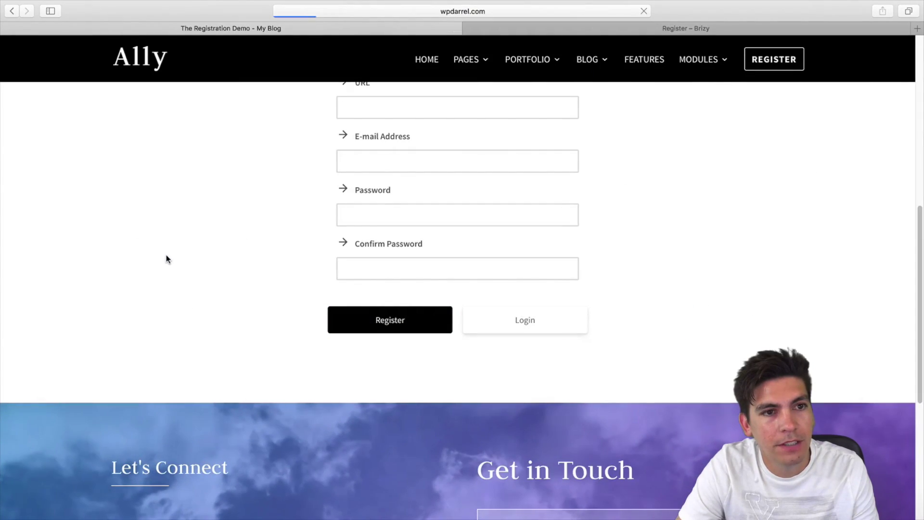
{"action": "scroll", "coordinate": [348, 267], "scroll_direction": "down", "scroll_amount": 3}
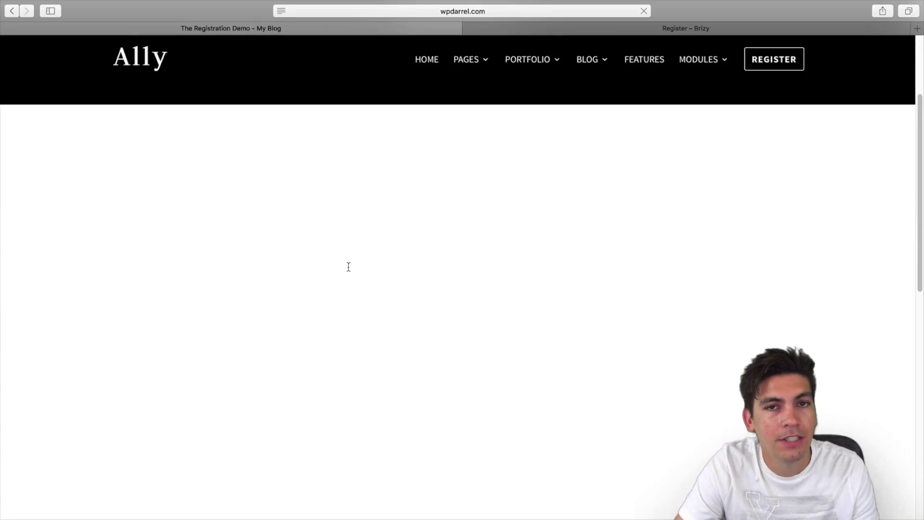
{"action": "scroll", "coordinate": [349, 266], "scroll_direction": "down", "scroll_amount": 2}
{"action": "scroll", "coordinate": [348, 263], "scroll_direction": "down", "scroll_amount": 5}
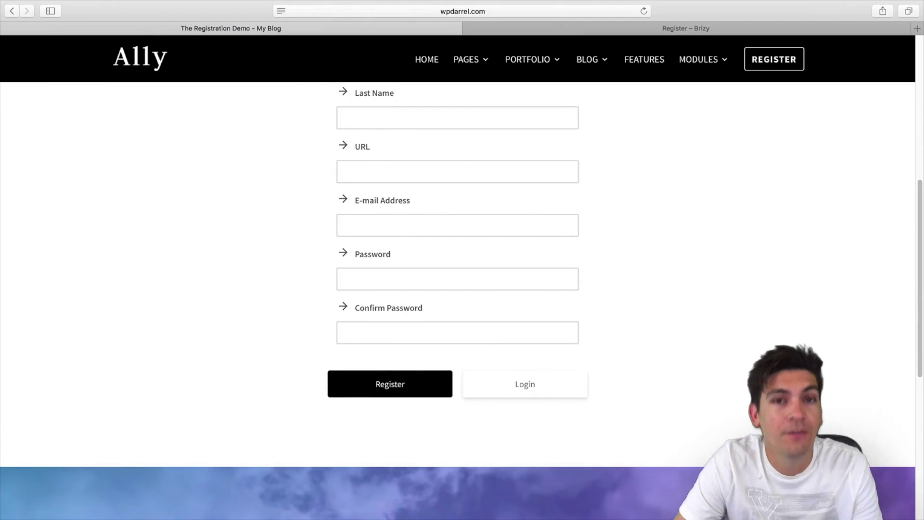
{"action": "scroll", "coordinate": [492, 378], "scroll_direction": "up", "scroll_amount": 7}
{"action": "scroll", "coordinate": [494, 377], "scroll_direction": "down", "scroll_amount": 5}
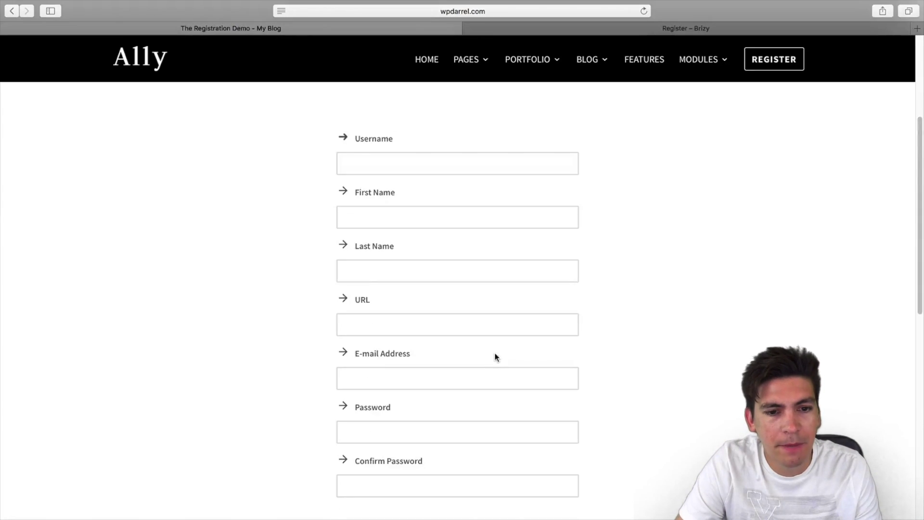
{"action": "scroll", "coordinate": [476, 241], "scroll_direction": "up", "scroll_amount": 3}
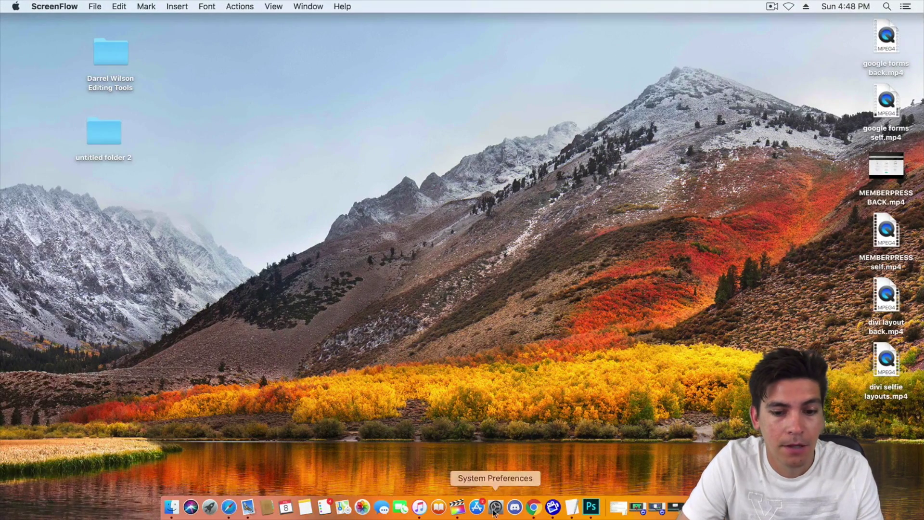
Switch to Chrome, close the Customizer, and open the Ultimate Member forms list from the WordPress dashboard
{"action": "left_click", "coordinate": [533, 506]}
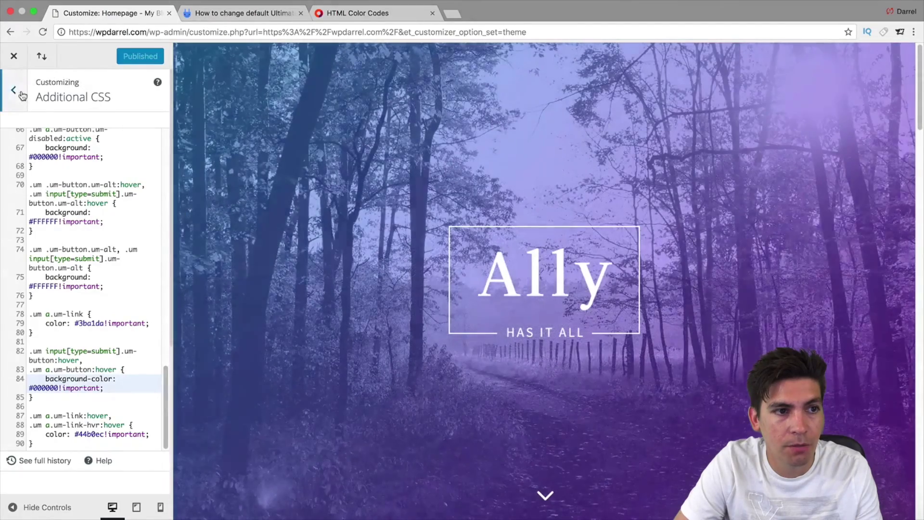
{"action": "left_click", "coordinate": [21, 90]}
{"action": "left_click", "coordinate": [16, 55]}
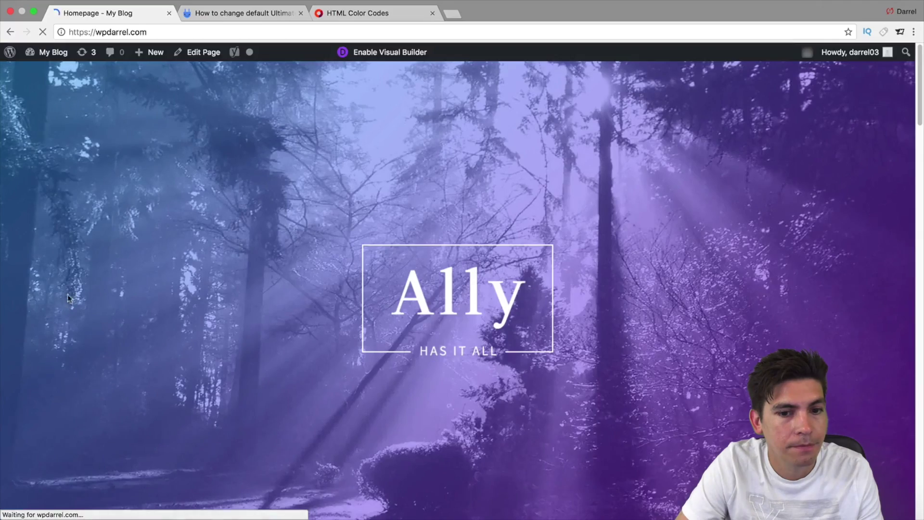
{"action": "mouse_move", "coordinate": [53, 53]}
{"action": "left_click", "coordinate": [57, 72]}
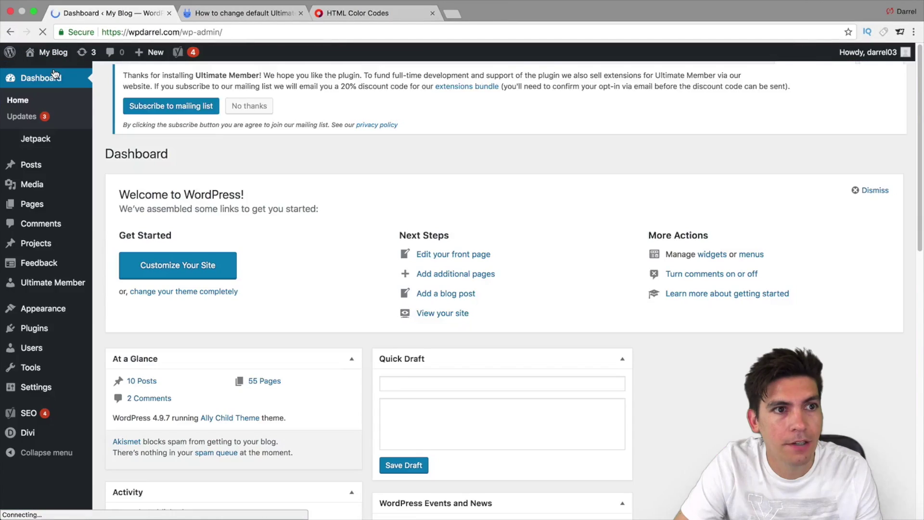
{"action": "mouse_move", "coordinate": [55, 287]}
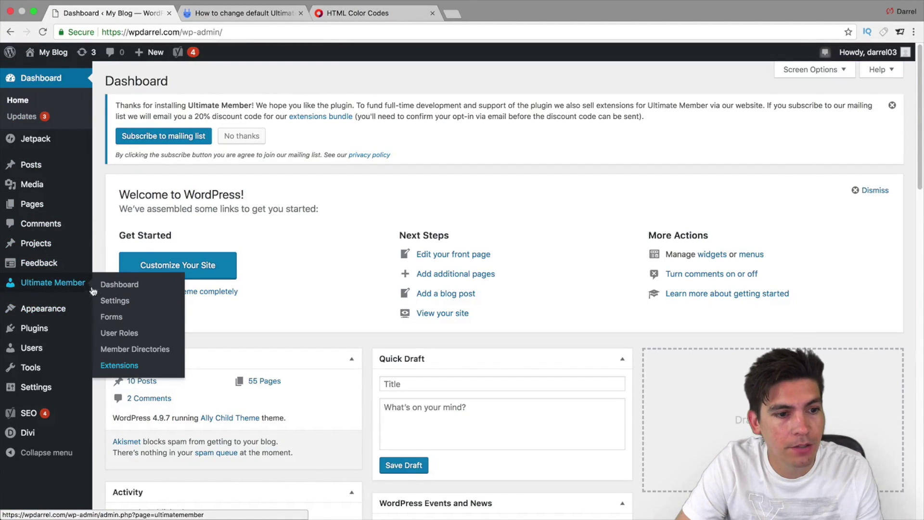
{"action": "left_click", "coordinate": [111, 316]}
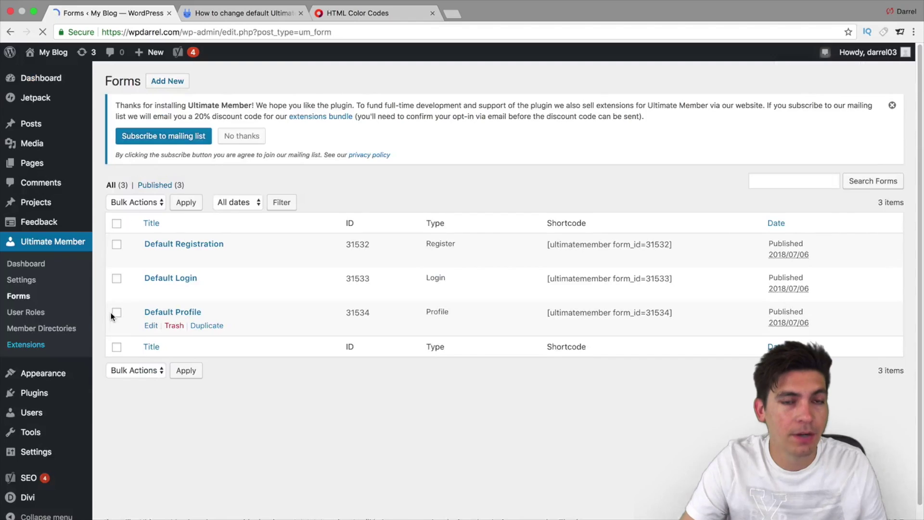
Open the Default Registration form for editing and bring up its row settings in the Form Builder
{"action": "left_click", "coordinate": [152, 256]}
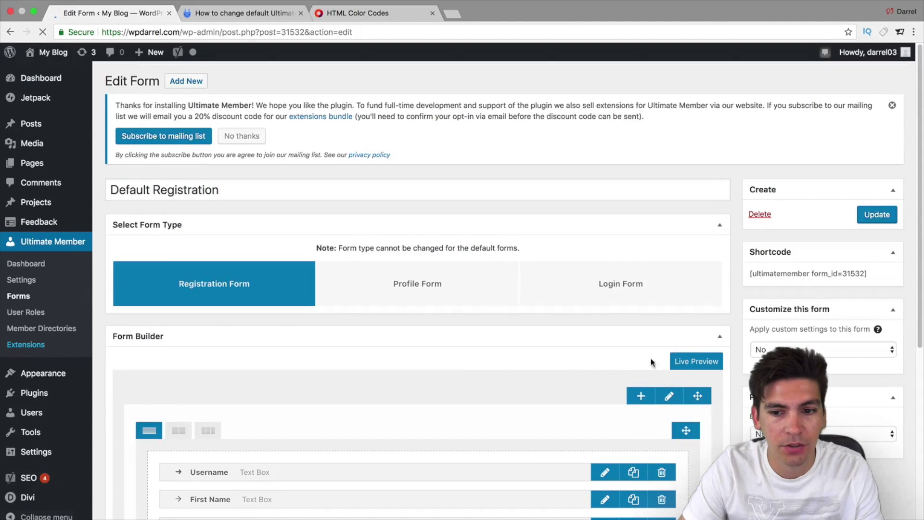
{"action": "left_click", "coordinate": [668, 397]}
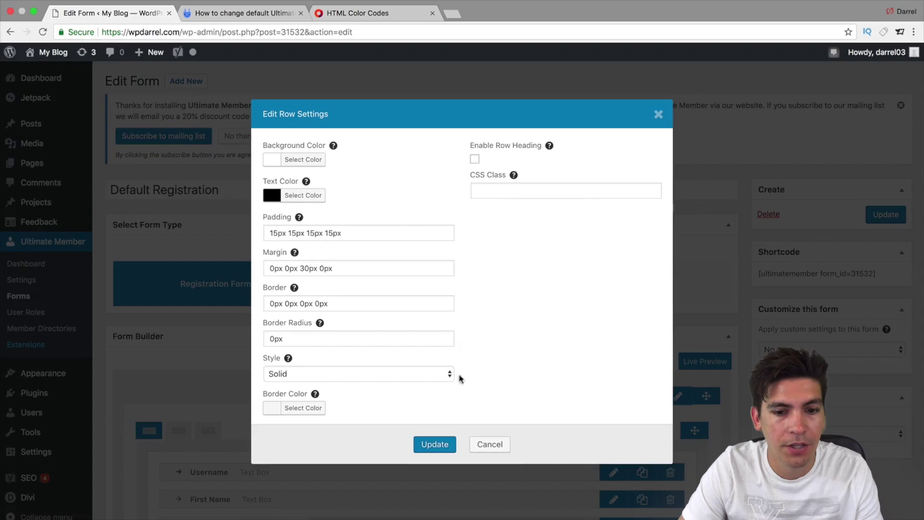
{"action": "left_click_drag", "start_coordinate": [305, 337], "coordinate": [241, 341]}
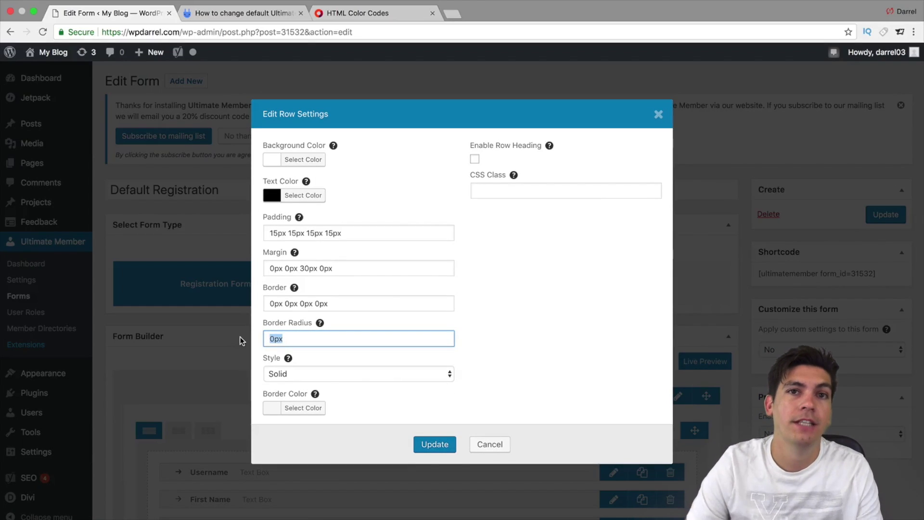
{"action": "left_click", "coordinate": [344, 310]}
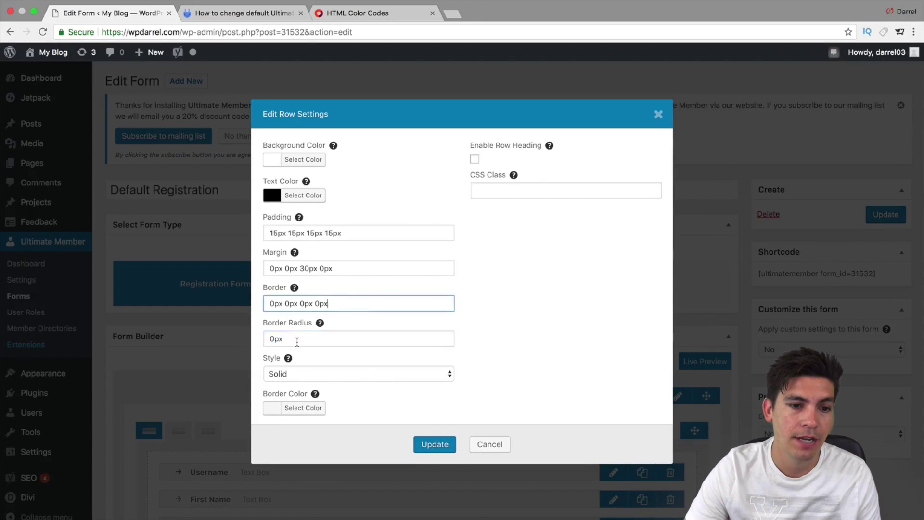
{"action": "double_click", "coordinate": [297, 341]}
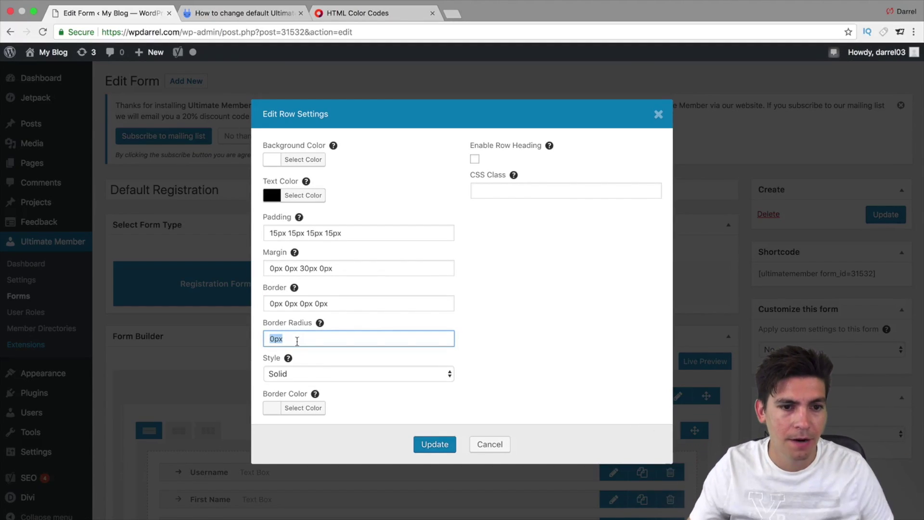
{"action": "double_click", "coordinate": [273, 268]}
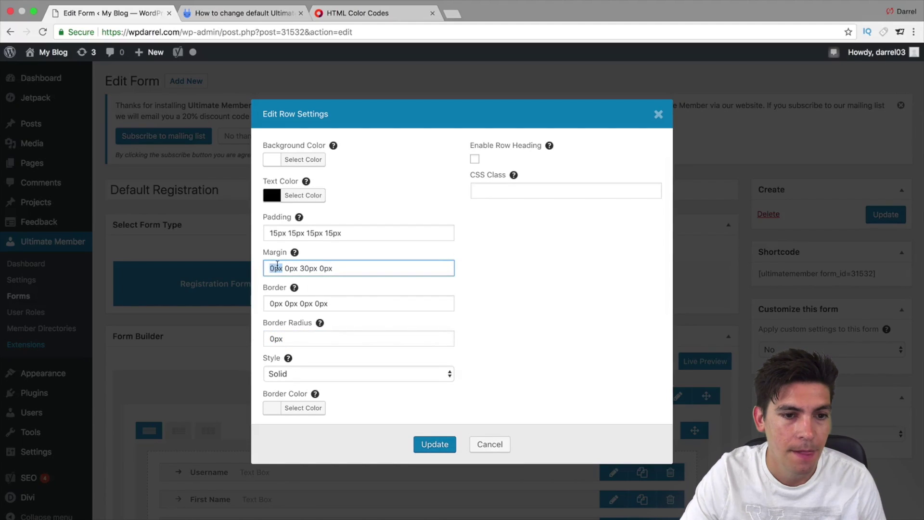
{"action": "type", "text": "-"}
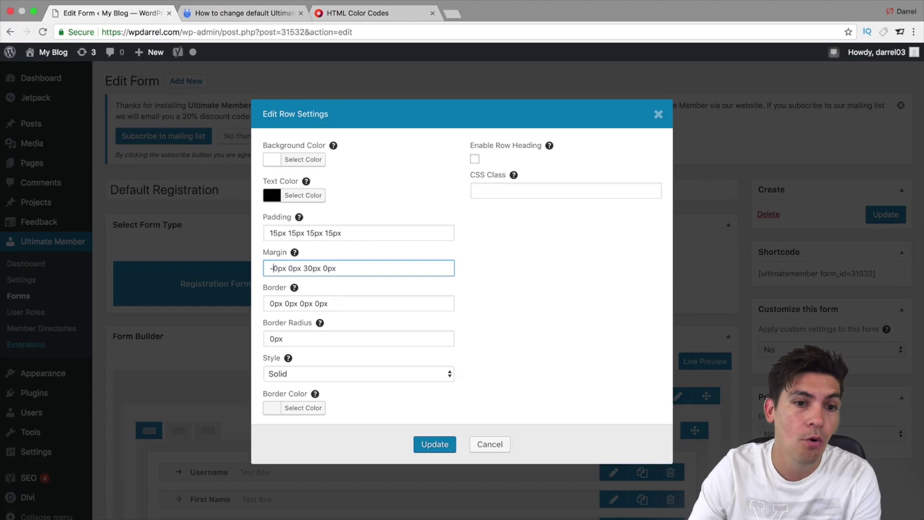
{"action": "key", "text": "BackSpace"}
Set the row's top padding to 0px, making the padding 0px 15px 15px 15px
{"action": "left_click", "coordinate": [278, 233]}
{"action": "key", "text": "BackSpace"}
{"action": "key", "text": "BackSpace"}
{"action": "type", "text": "0"}
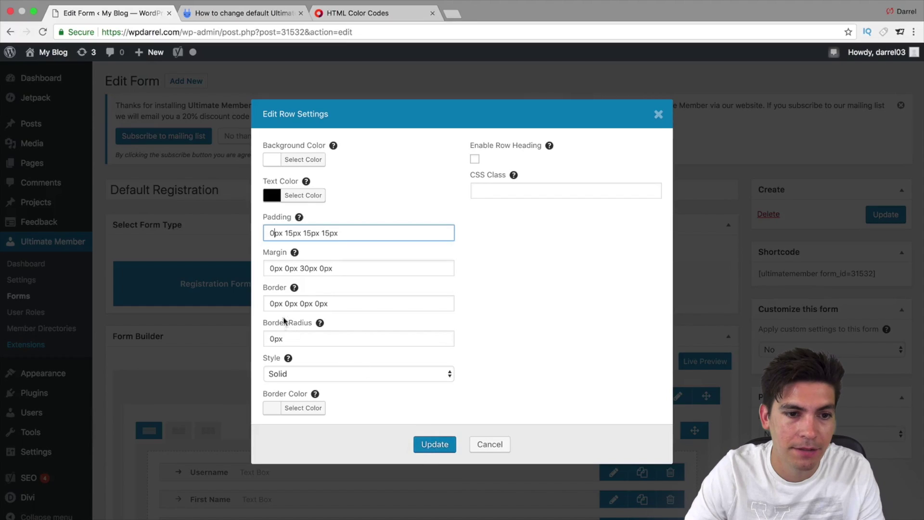
Set the row's margin to -20px 0px 30px 0px, then update the row settings and the form
{"action": "left_click", "coordinate": [269, 267]}
{"action": "type", "text": "-"}
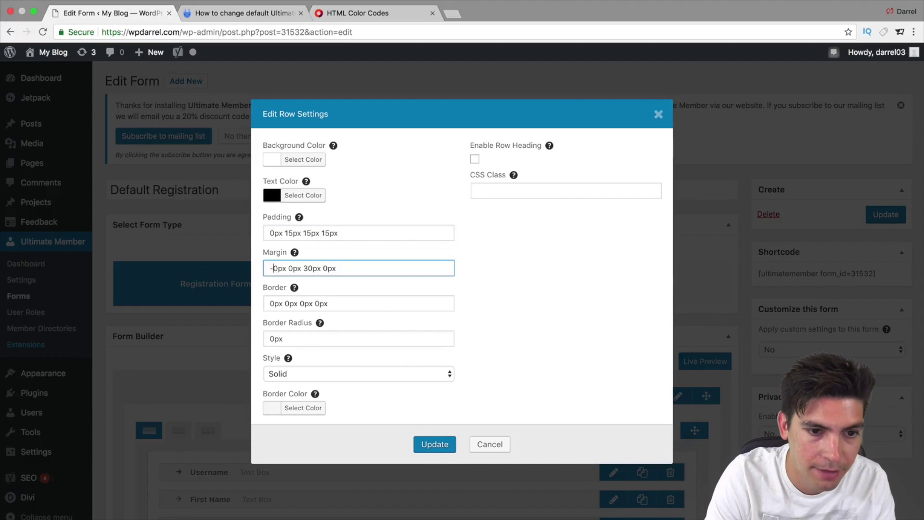
{"action": "type", "text": "2"}
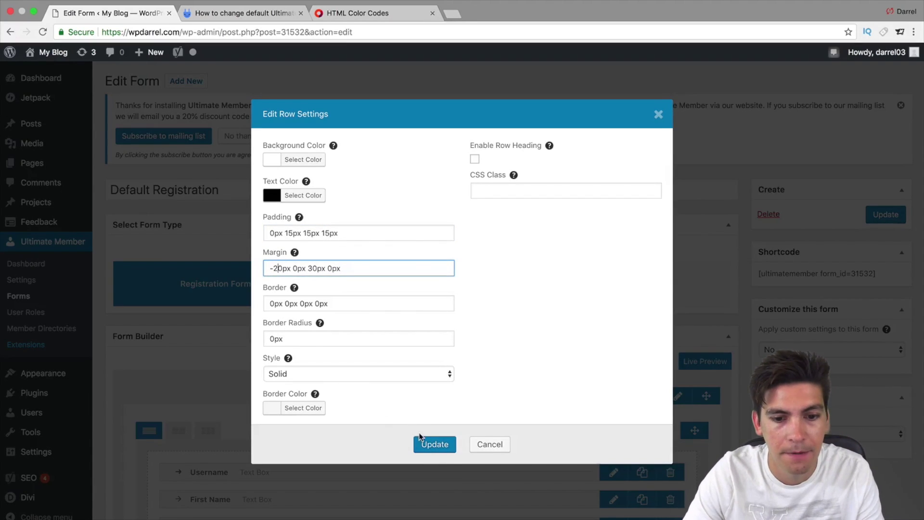
{"action": "left_click", "coordinate": [431, 442]}
{"action": "left_click", "coordinate": [877, 214]}
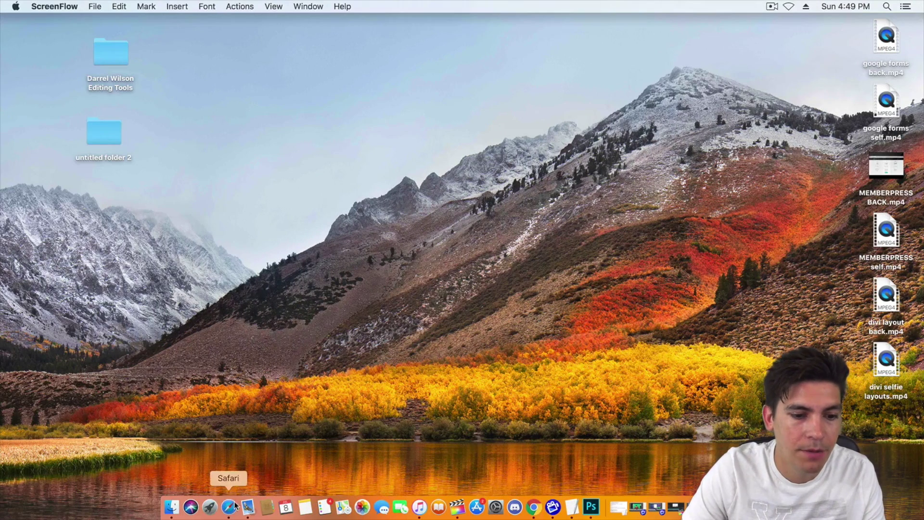
Switch to Safari and reload the registration demo page to check the spacing above the Username field
{"action": "left_click", "coordinate": [226, 505]}
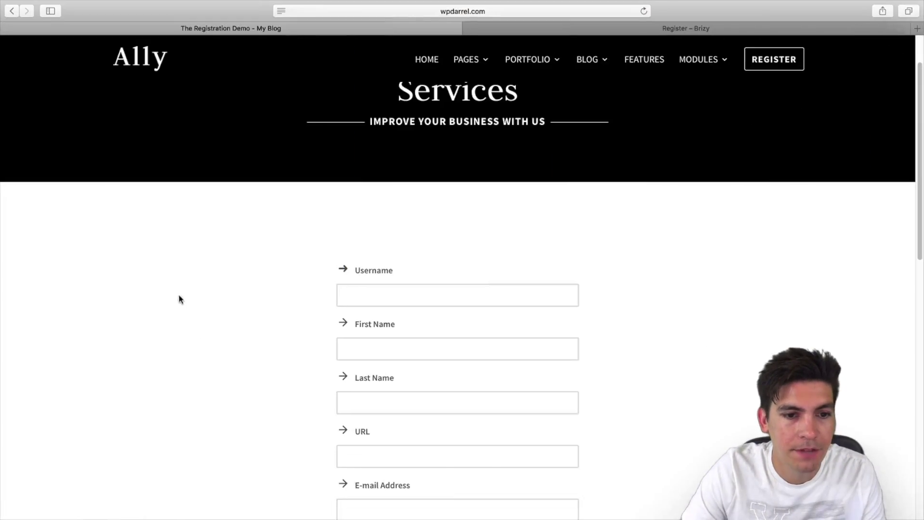
{"action": "right_click", "coordinate": [183, 284]}
{"action": "left_click", "coordinate": [190, 294]}
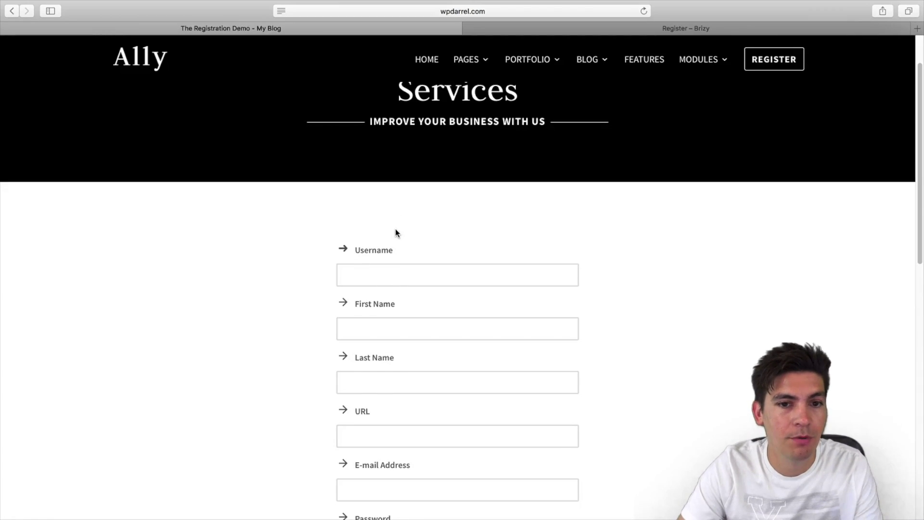
{"action": "scroll", "coordinate": [395, 233], "scroll_direction": "up", "scroll_amount": 2}
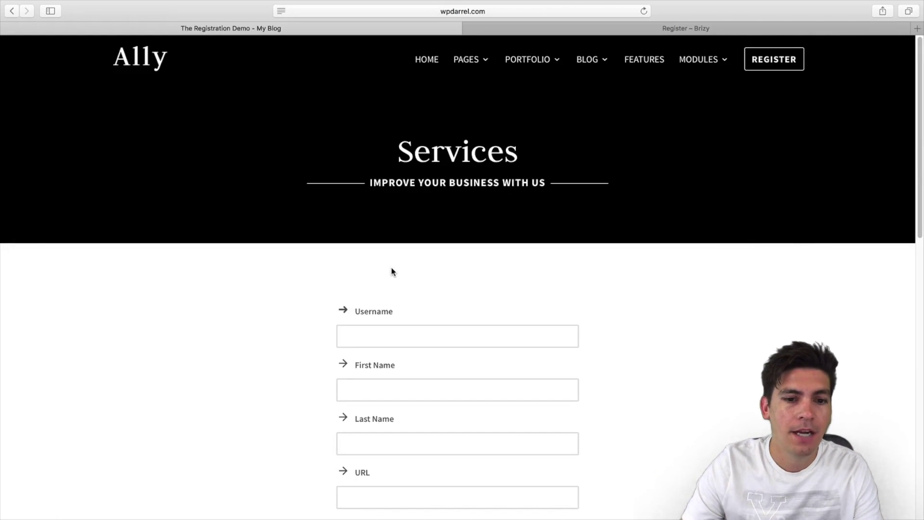
{"action": "scroll", "coordinate": [409, 299], "scroll_direction": "down", "scroll_amount": 1}
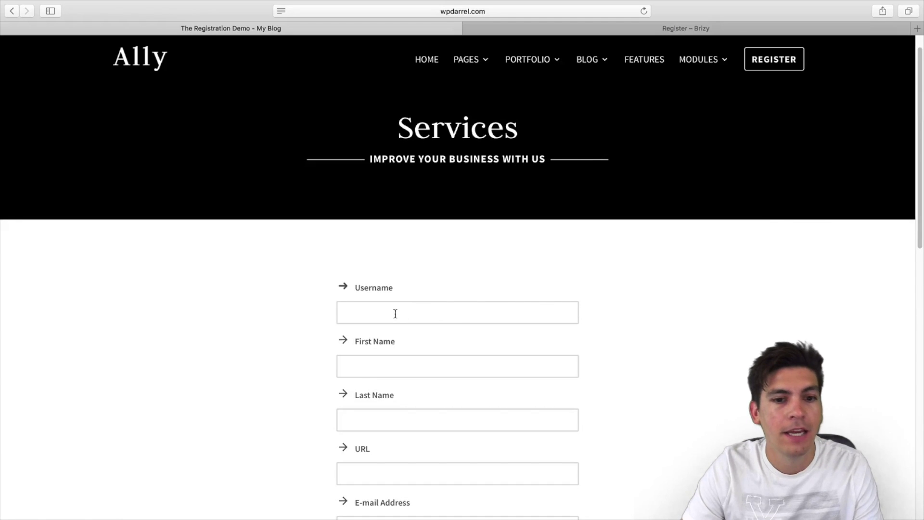
Switch to Chrome and open the Registration Form appearance settings of Ultimate Member
{"action": "left_click", "coordinate": [395, 313]}
{"action": "scroll", "coordinate": [396, 314], "scroll_direction": "down", "scroll_amount": 1}
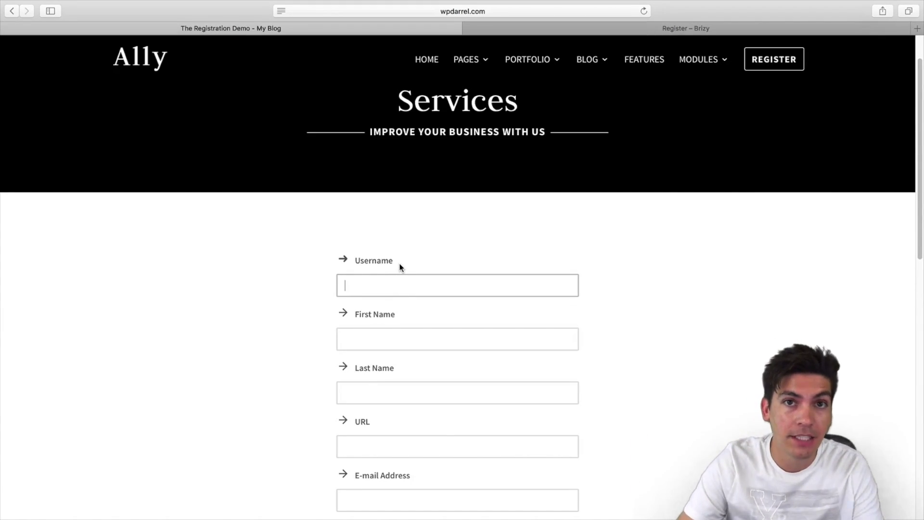
{"action": "key", "text": "ctrl+Left"}
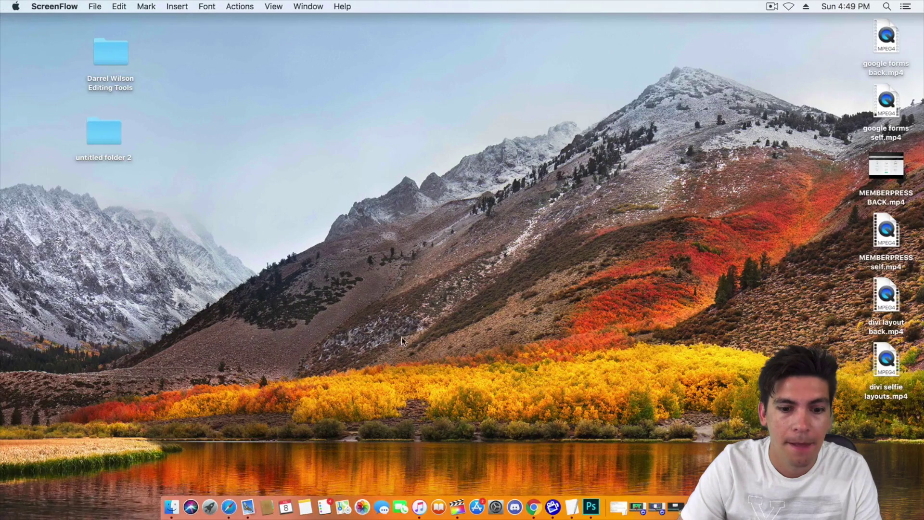
{"action": "left_click", "coordinate": [532, 505]}
{"action": "scroll", "coordinate": [441, 303], "scroll_direction": "down", "scroll_amount": 5}
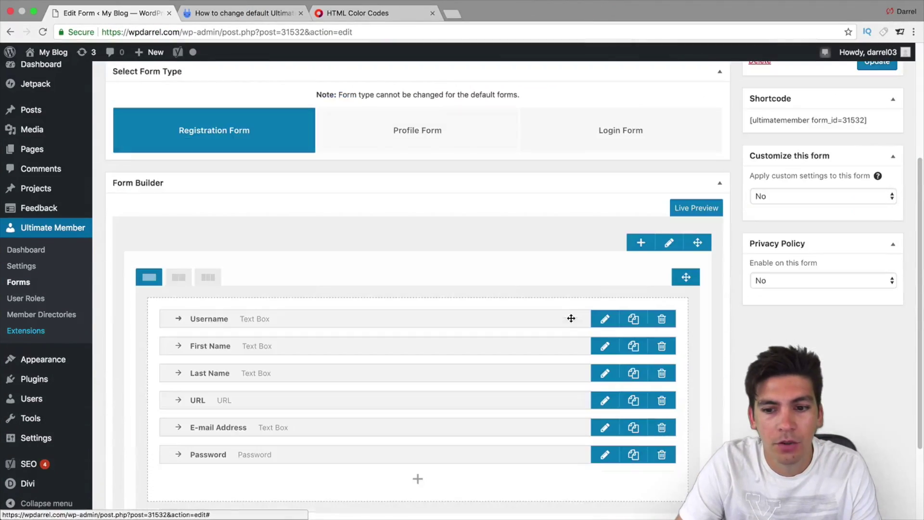
{"action": "left_click", "coordinate": [24, 271]}
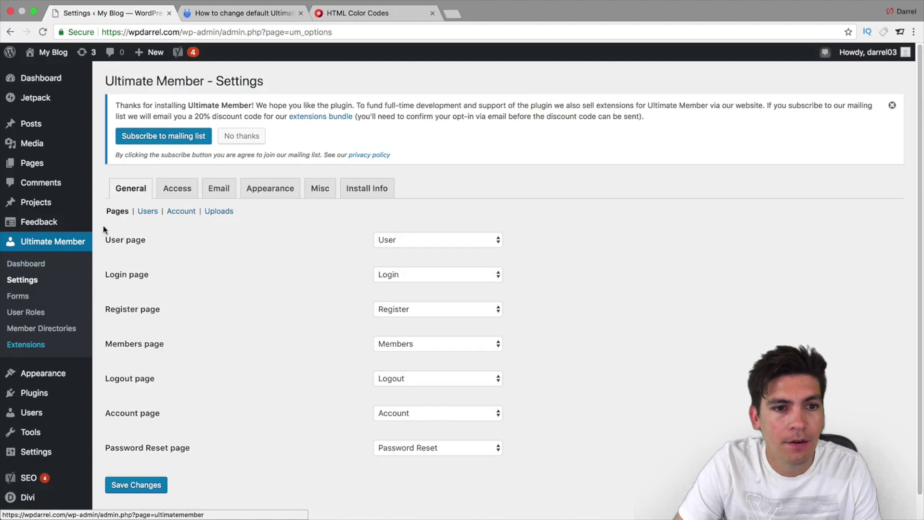
{"action": "left_click", "coordinate": [266, 195]}
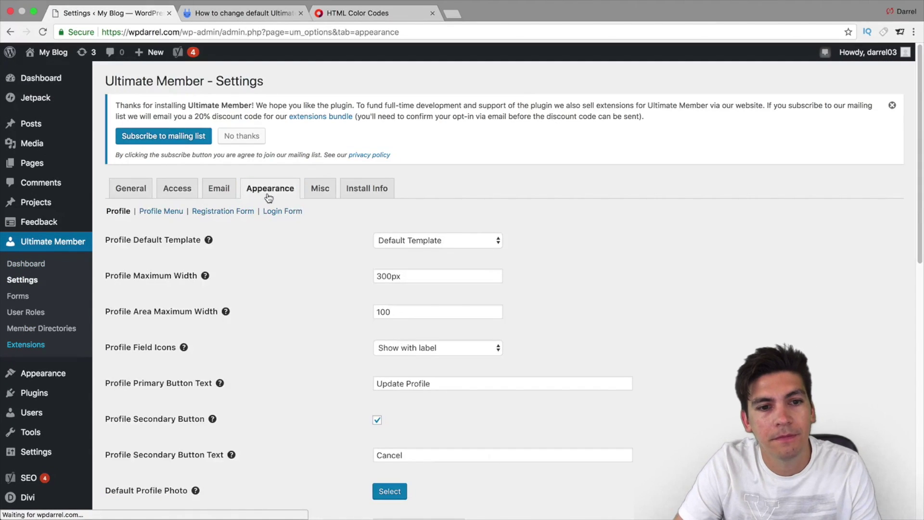
{"action": "left_click", "coordinate": [221, 215]}
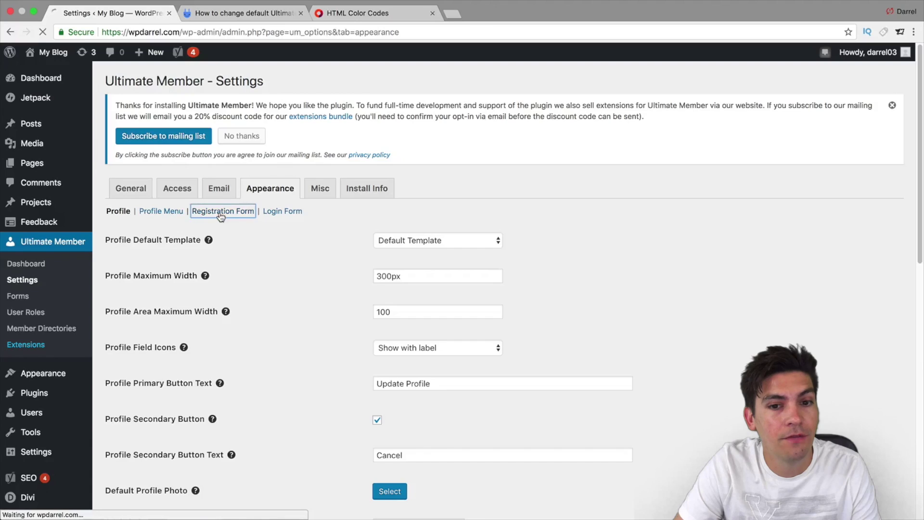
Set the Registration Maximum Width to 200px and save the settings
{"action": "double_click", "coordinate": [418, 277]}
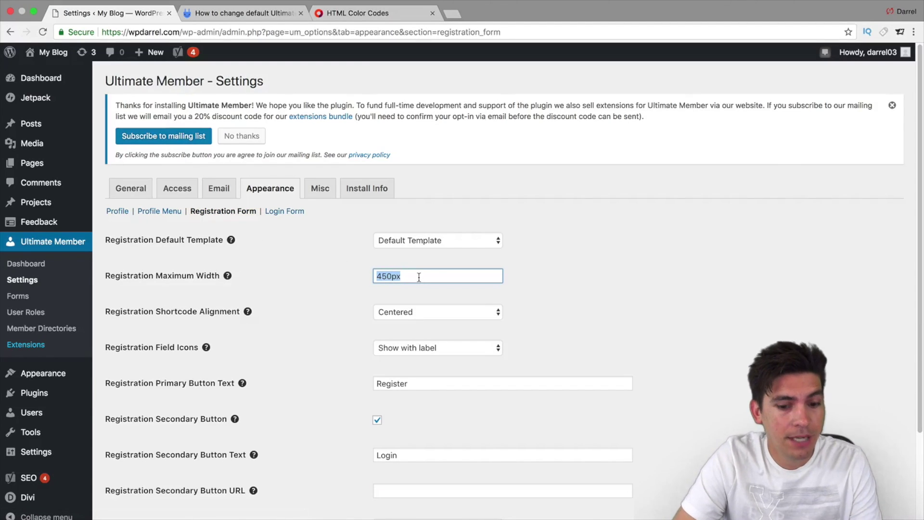
{"action": "type", "text": "300px"}
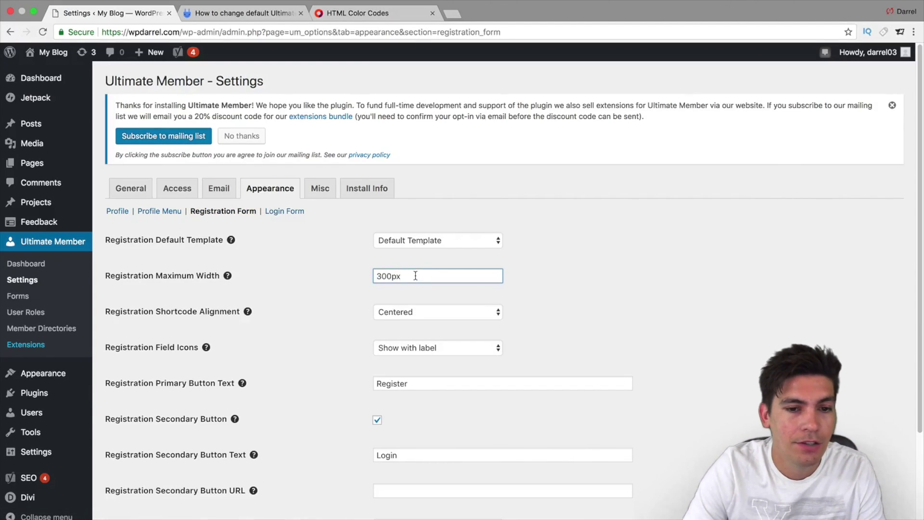
{"action": "type", "text": "200px"}
{"action": "scroll", "coordinate": [235, 298], "scroll_direction": "down", "scroll_amount": 2}
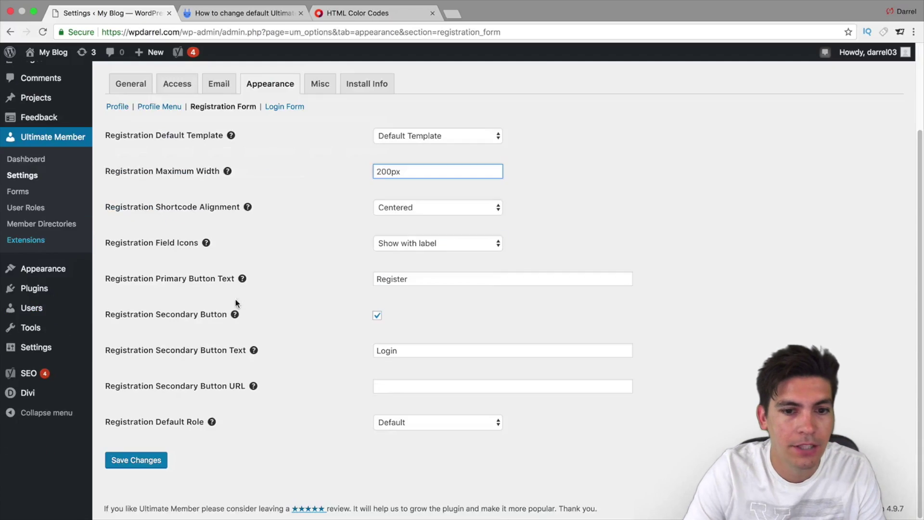
{"action": "left_click", "coordinate": [162, 463]}
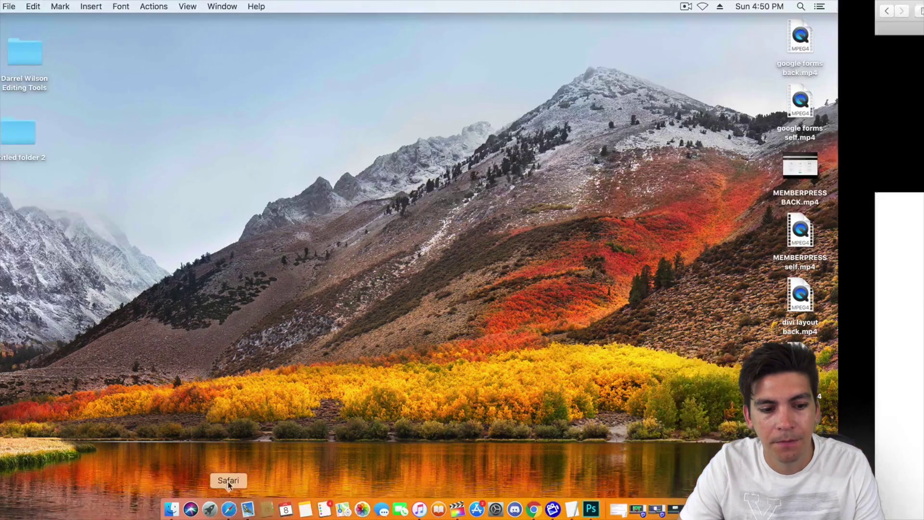
Switch to Safari, reload the registration demo page and examine the form's width from the Username field to the Register and Login buttons
{"action": "left_click", "coordinate": [229, 506]}
{"action": "right_click", "coordinate": [196, 223]}
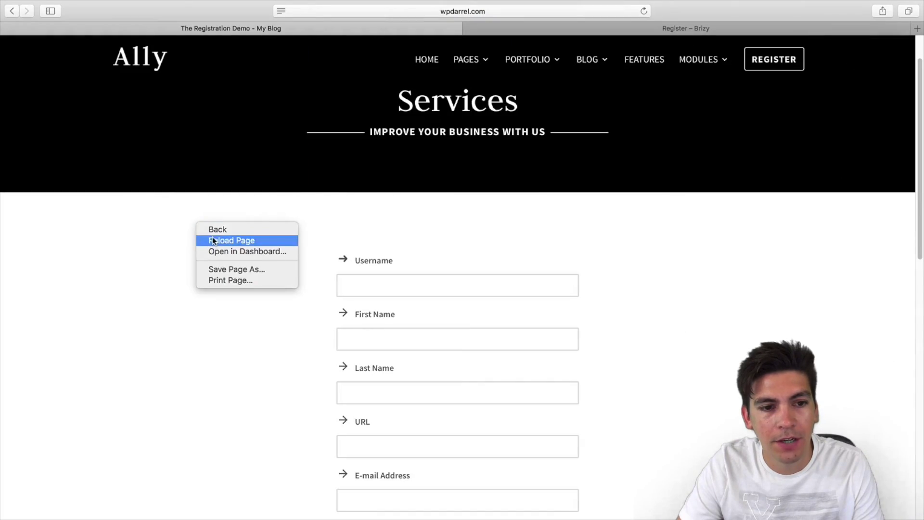
{"action": "left_click", "coordinate": [213, 238]}
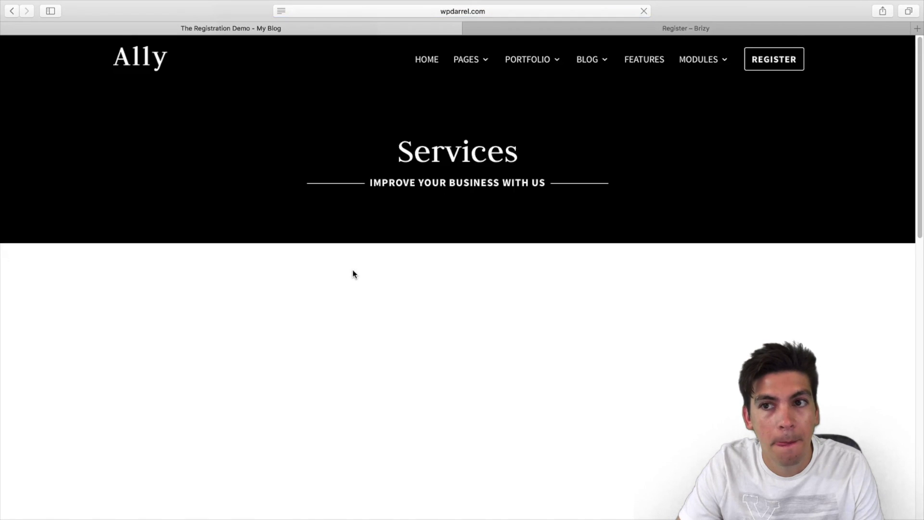
{"action": "scroll", "coordinate": [352, 269], "scroll_direction": "down", "scroll_amount": 3}
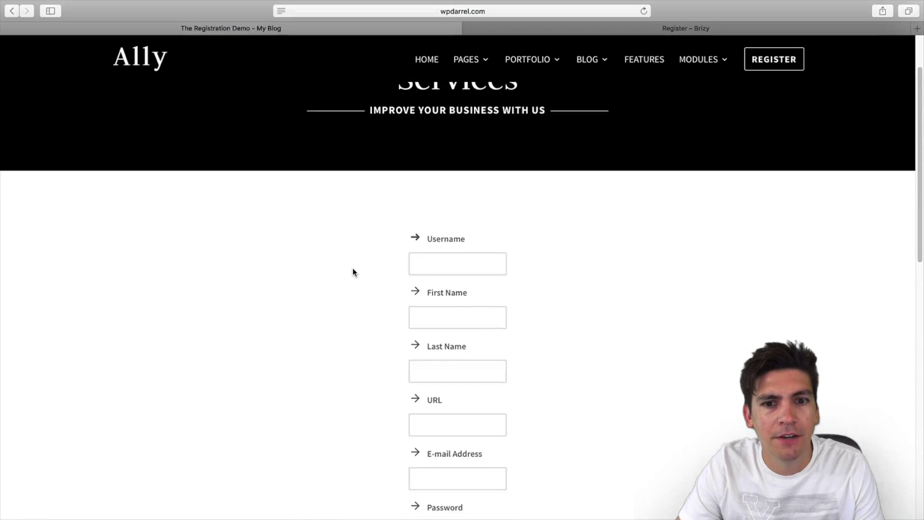
{"action": "scroll", "coordinate": [467, 255], "scroll_direction": "down", "scroll_amount": 5}
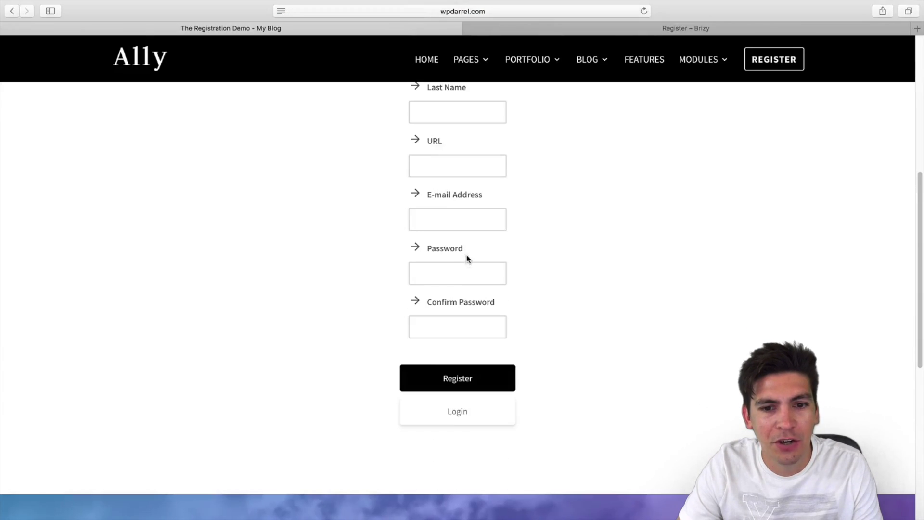
{"action": "scroll", "coordinate": [479, 288], "scroll_direction": "up", "scroll_amount": 6}
{"action": "scroll", "coordinate": [479, 289], "scroll_direction": "down", "scroll_amount": 6}
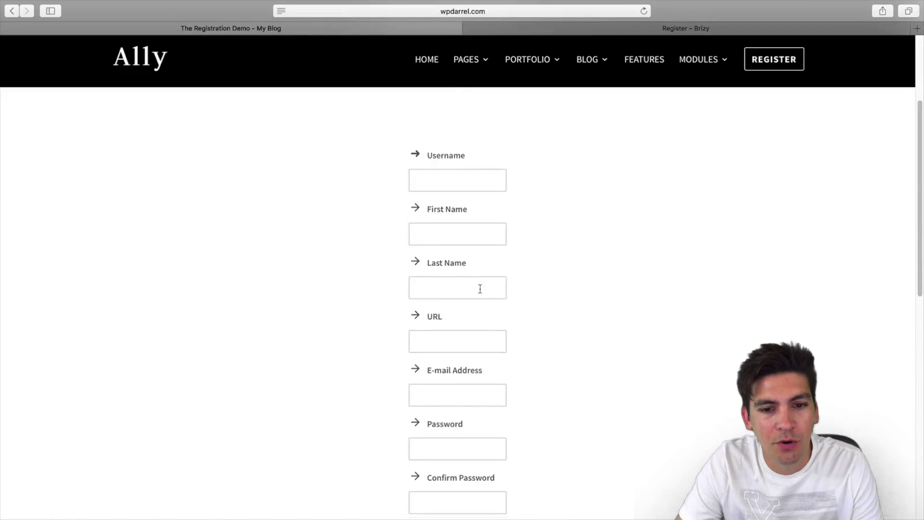
{"action": "scroll", "coordinate": [480, 288], "scroll_direction": "down", "scroll_amount": 7}
{"action": "scroll", "coordinate": [479, 287], "scroll_direction": "up", "scroll_amount": 13}
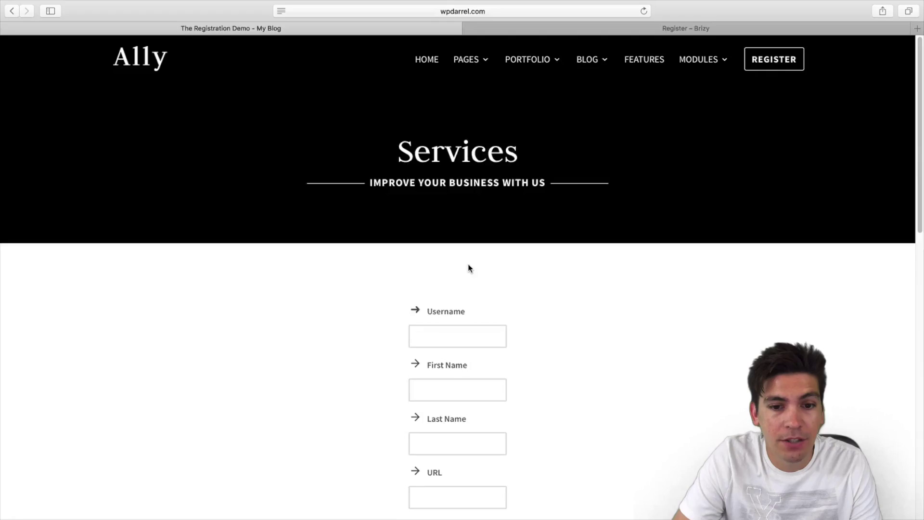
{"action": "scroll", "coordinate": [469, 268], "scroll_direction": "down", "scroll_amount": 3}
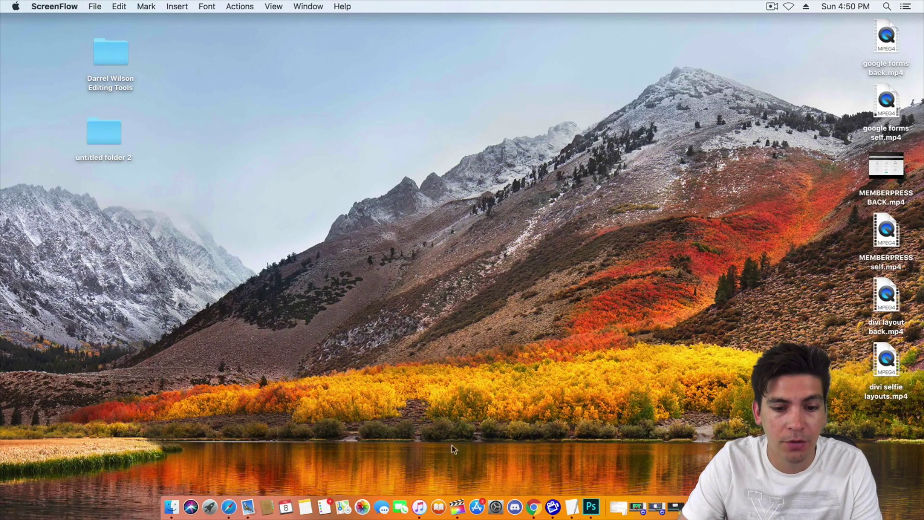
Switch to Chrome, open the Default Login form for editing, and view its live preview before closing it
{"action": "left_click", "coordinate": [533, 507]}
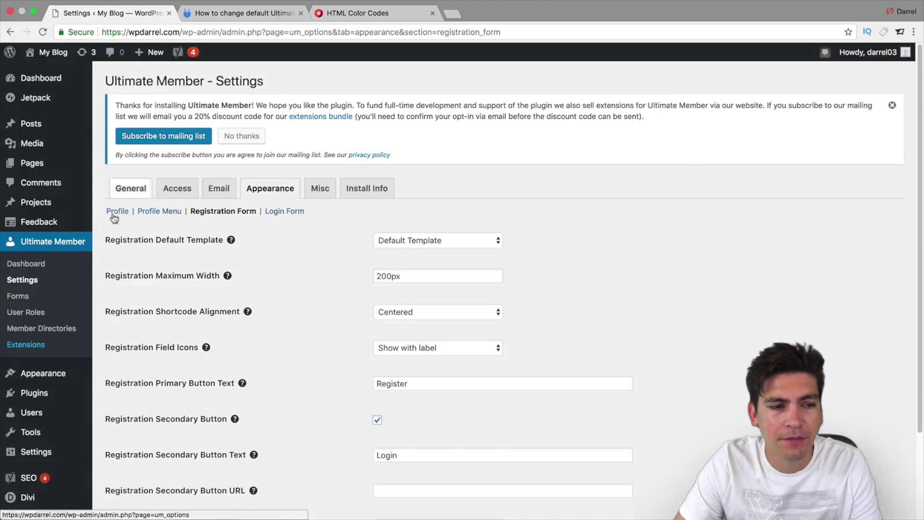
{"action": "left_click", "coordinate": [35, 296]}
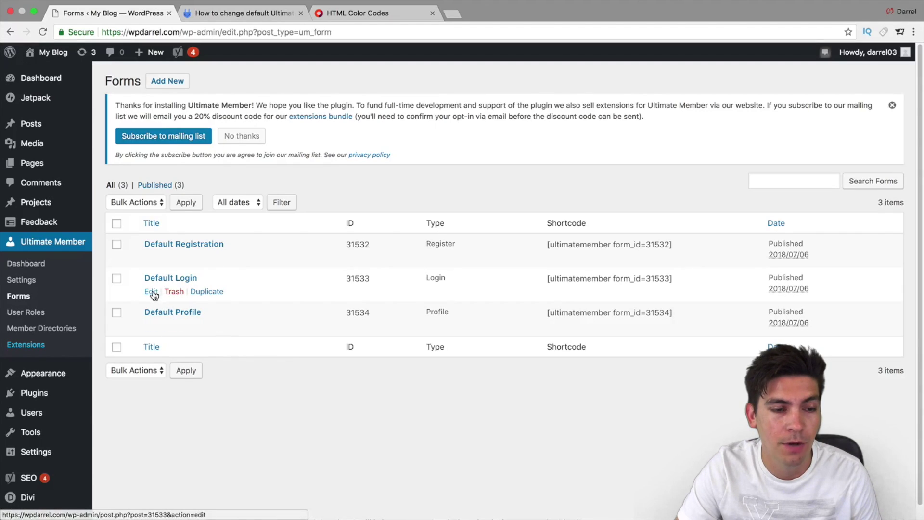
{"action": "left_click", "coordinate": [151, 292]}
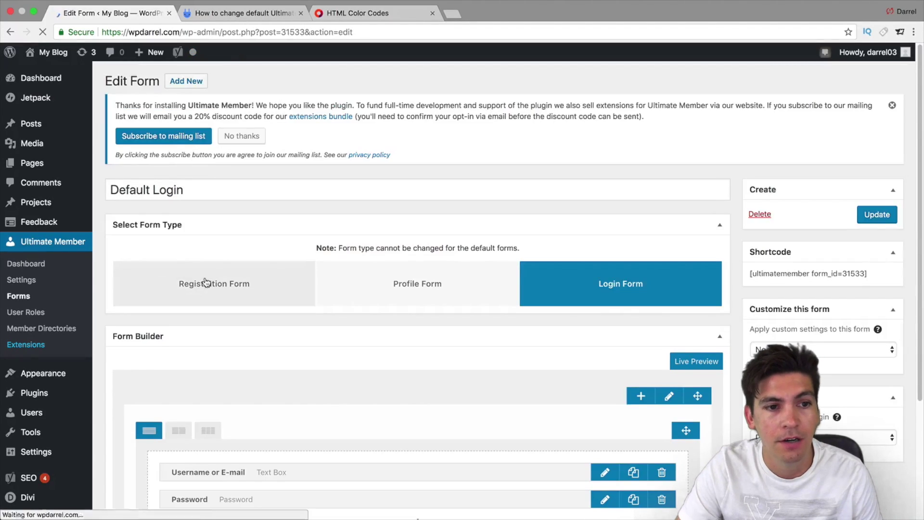
{"action": "scroll", "coordinate": [207, 282], "scroll_direction": "down", "scroll_amount": 1}
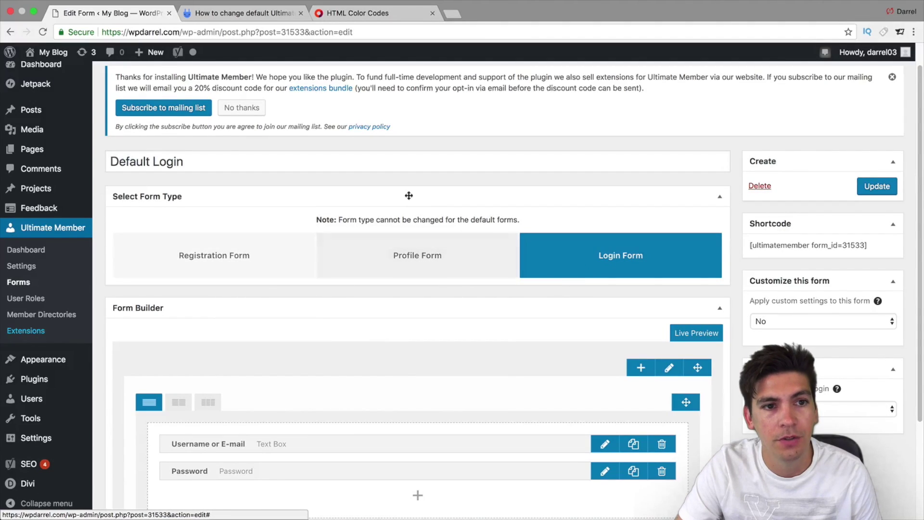
{"action": "scroll", "coordinate": [508, 346], "scroll_direction": "down", "scroll_amount": 3}
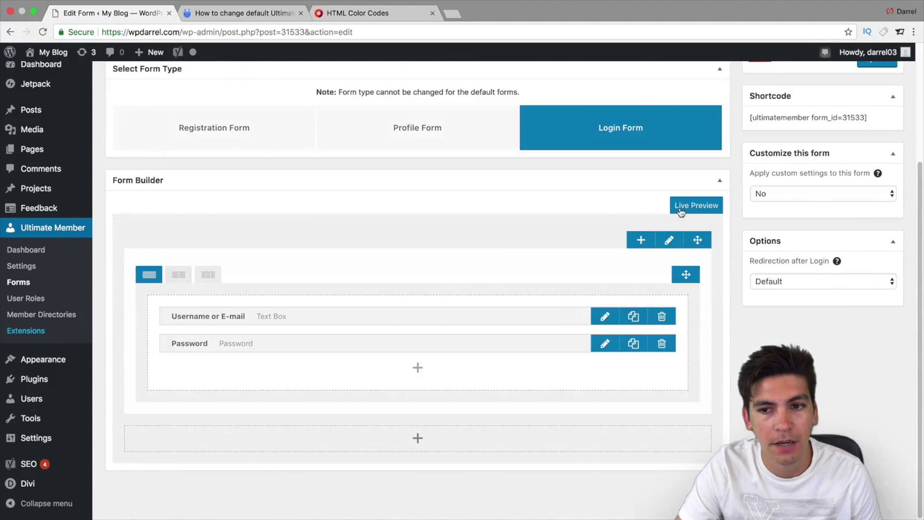
{"action": "left_click", "coordinate": [681, 210]}
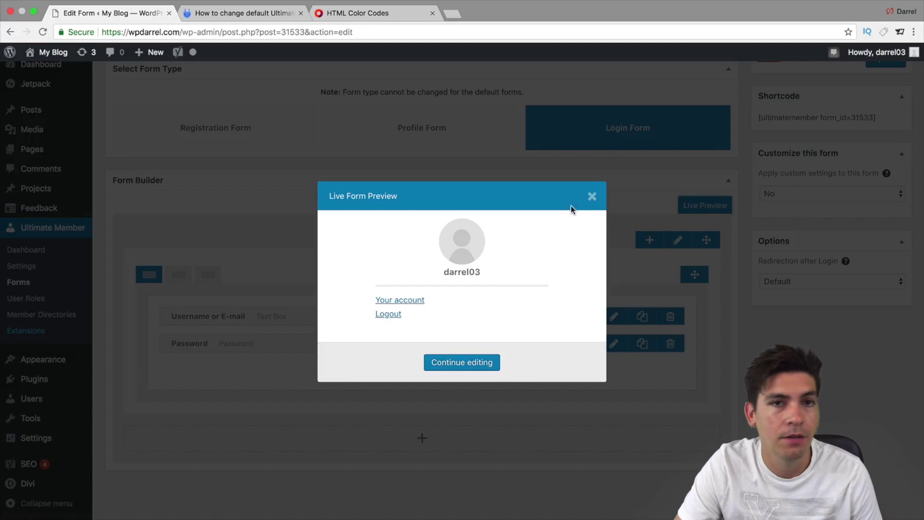
{"action": "left_click", "coordinate": [591, 196]}
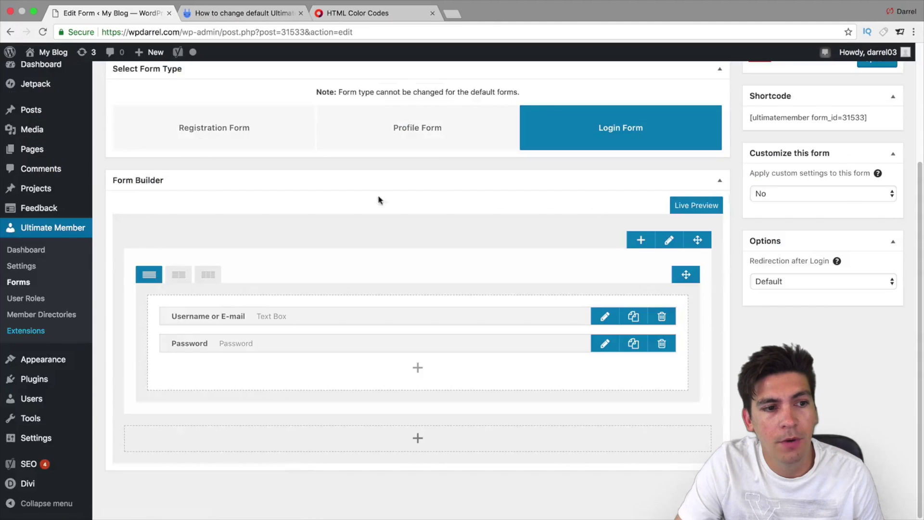
Reopen the Default Login form from the forms list and review its fields in the Form Builder
{"action": "left_click", "coordinate": [17, 283]}
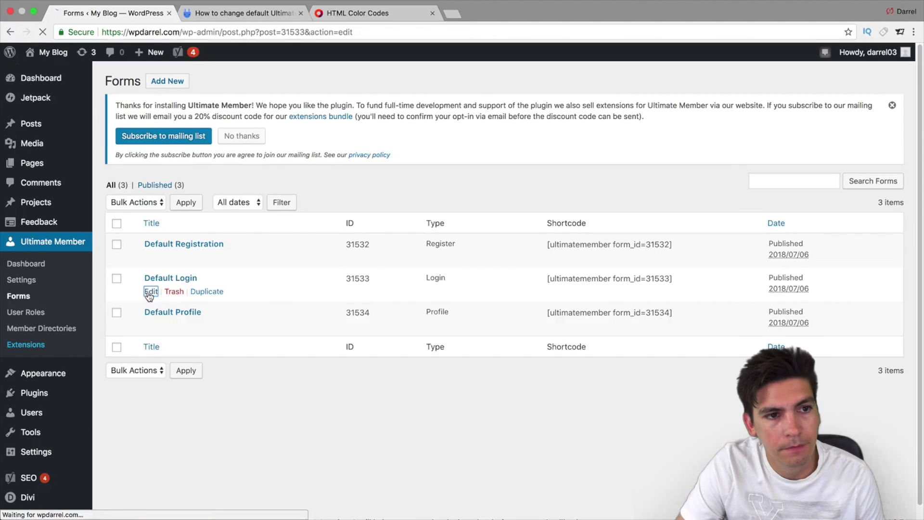
{"action": "scroll", "coordinate": [615, 297], "scroll_direction": "down", "scroll_amount": 5}
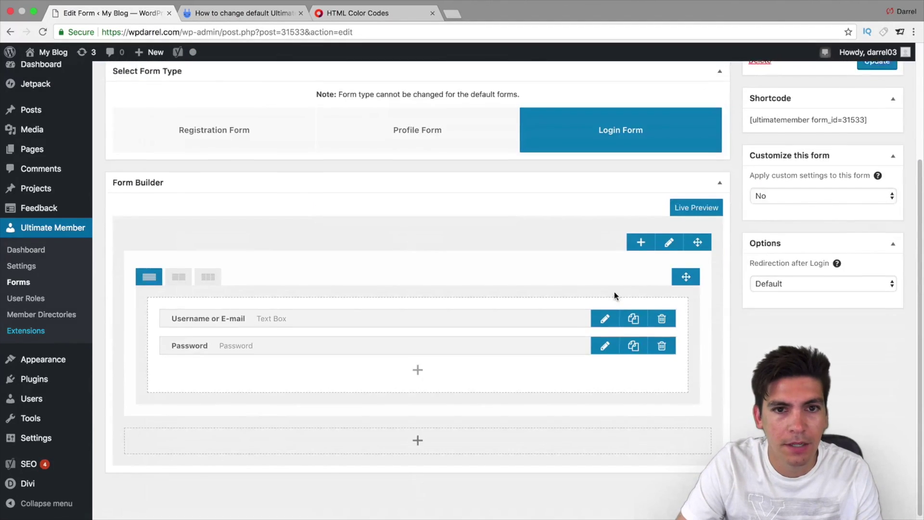
{"action": "scroll", "coordinate": [614, 292], "scroll_direction": "up", "scroll_amount": 5}
Open the UM Login page for editing from the list of all pages and select its form shortcode
{"action": "mouse_move", "coordinate": [62, 169]}
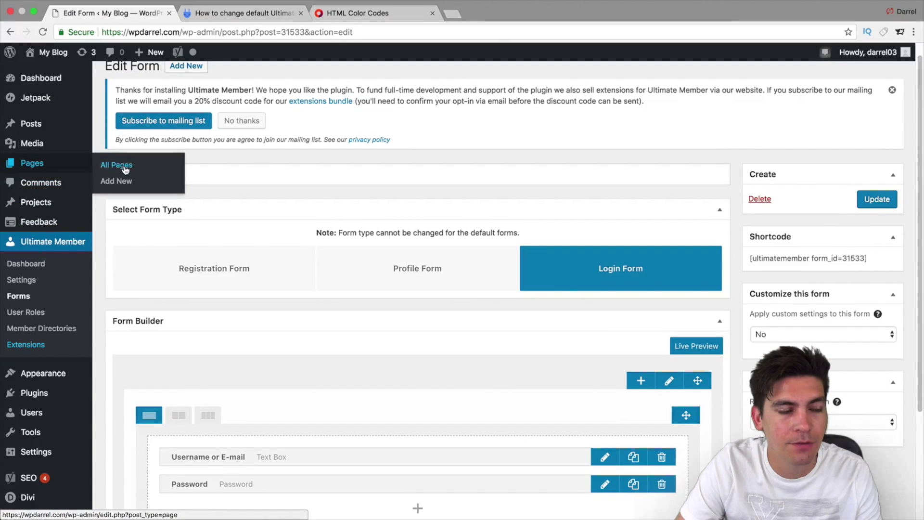
{"action": "scroll", "coordinate": [204, 264], "scroll_direction": "down", "scroll_amount": 2}
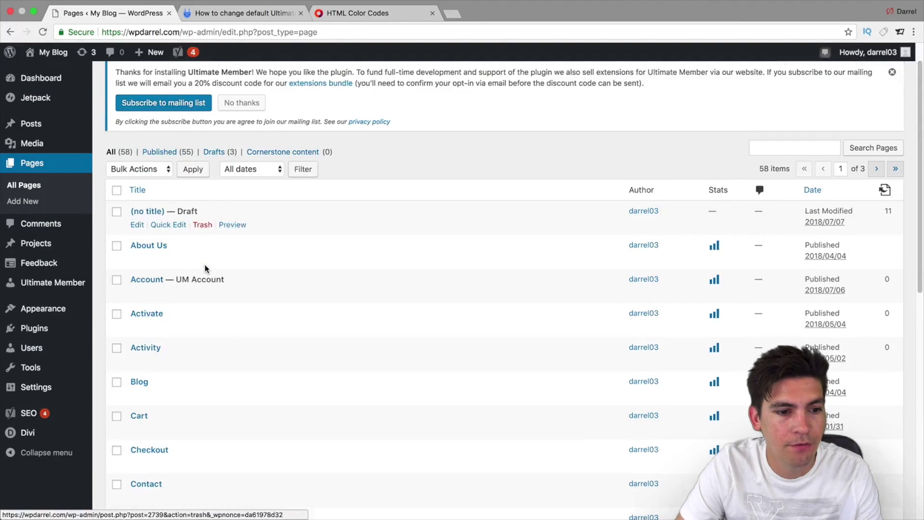
{"action": "scroll", "coordinate": [204, 264], "scroll_direction": "down", "scroll_amount": 10}
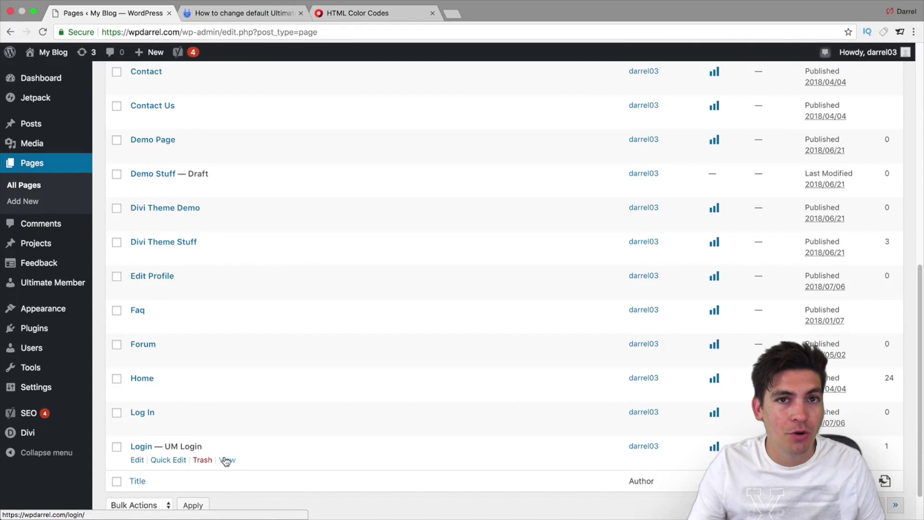
{"action": "left_click", "coordinate": [138, 460]}
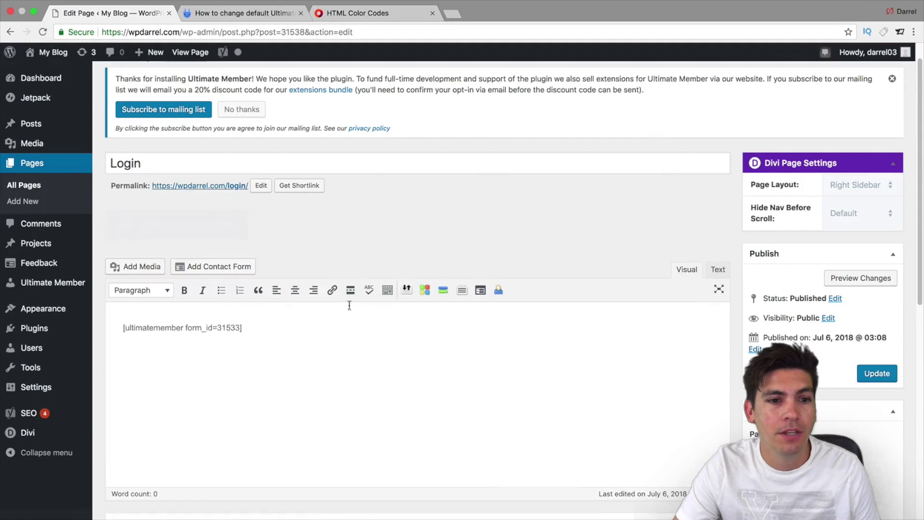
{"action": "key", "text": "super+a"}
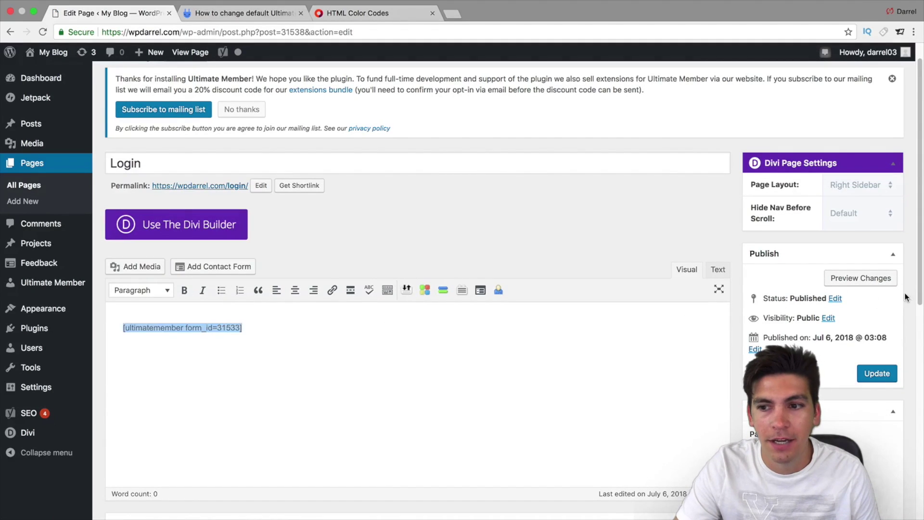
Preview the Login page, log out to view its login form, and return to the page editor, dismissing the session login prompt
{"action": "left_click", "coordinate": [874, 279]}
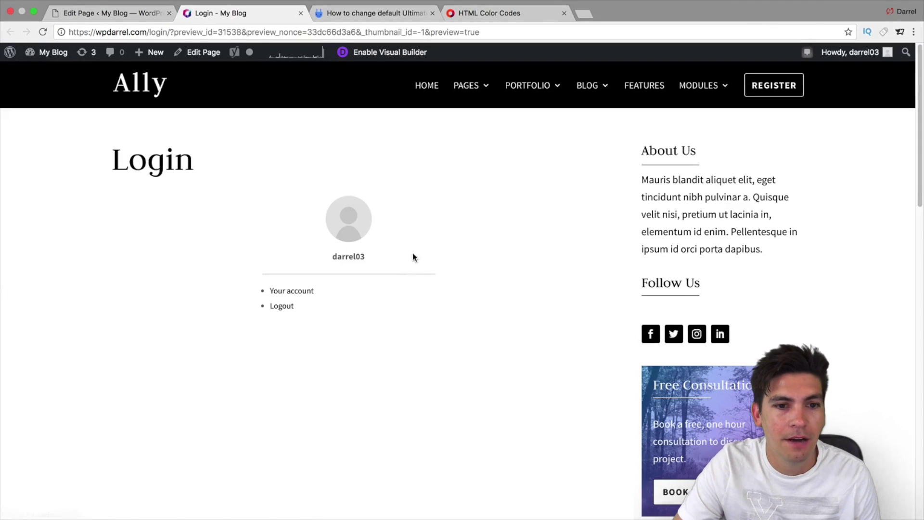
{"action": "left_click", "coordinate": [285, 310]}
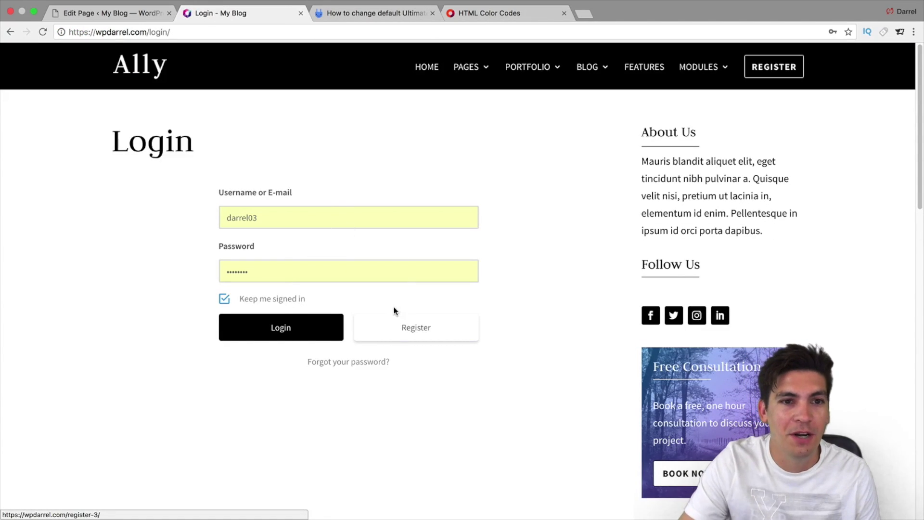
{"action": "left_click", "coordinate": [142, 13]}
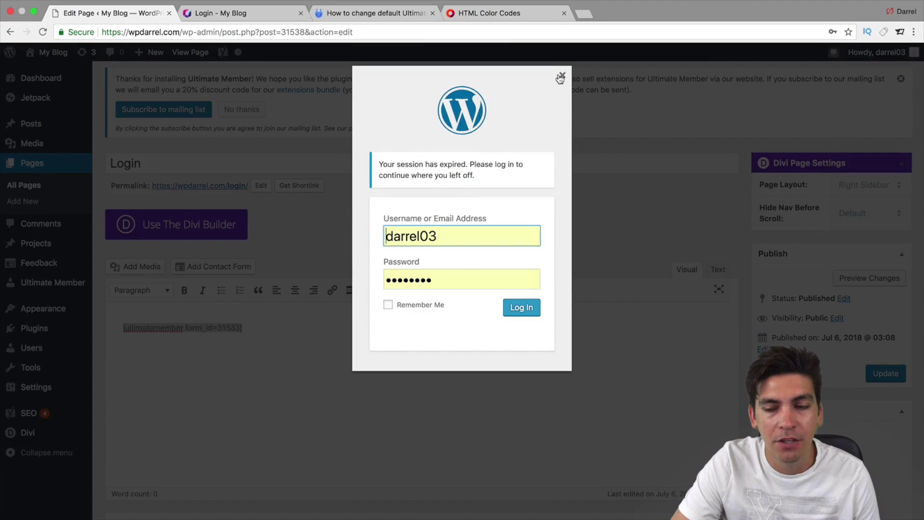
{"action": "left_click", "coordinate": [562, 75]}
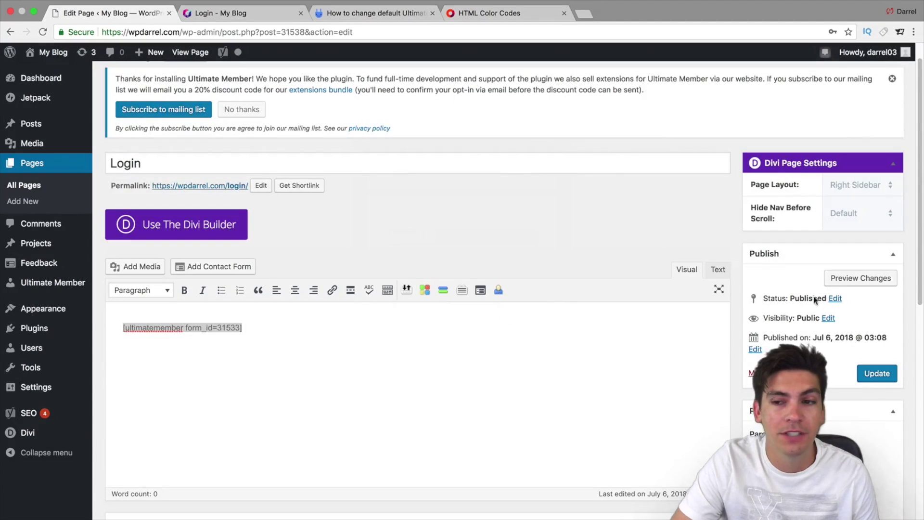
Set the Login page's Divi page layout to Fullwidth and look over the live Login page
{"action": "left_click", "coordinate": [860, 185]}
{"action": "left_click", "coordinate": [859, 206]}
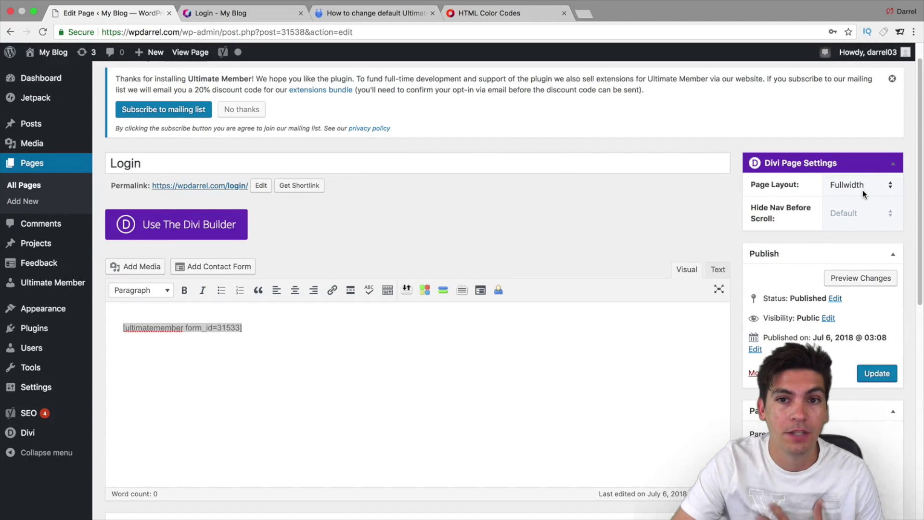
{"action": "left_click", "coordinate": [217, 13]}
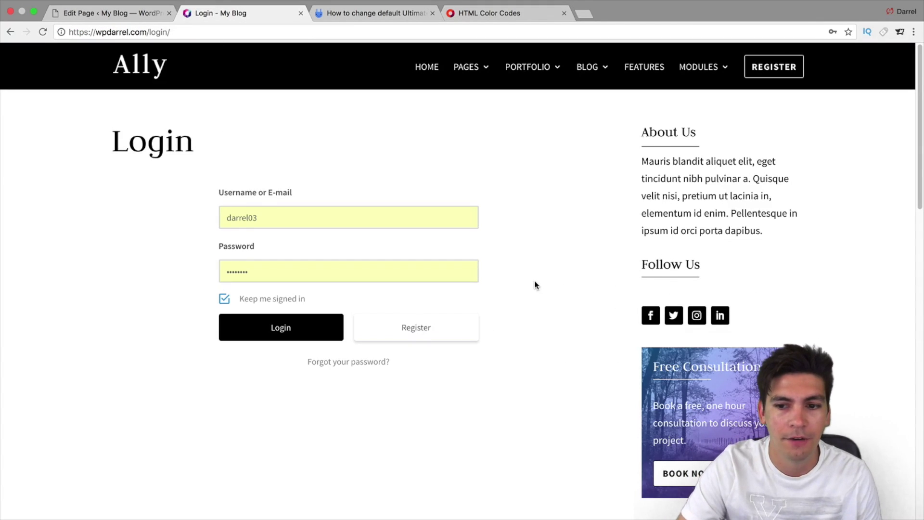
{"action": "scroll", "coordinate": [534, 284], "scroll_direction": "down", "scroll_amount": 10}
{"action": "scroll", "coordinate": [530, 296], "scroll_direction": "down", "scroll_amount": 8}
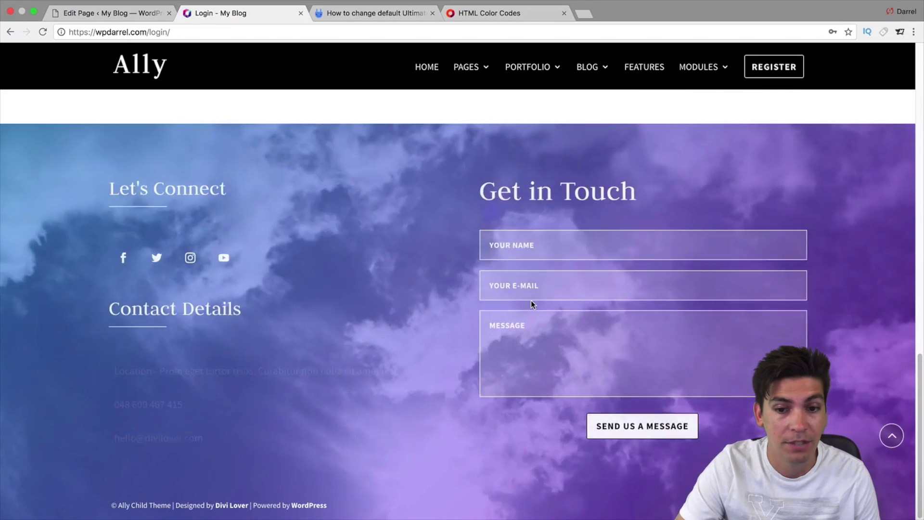
{"action": "scroll", "coordinate": [530, 300], "scroll_direction": "up", "scroll_amount": 15}
{"action": "scroll", "coordinate": [505, 192], "scroll_direction": "down", "scroll_amount": 4}
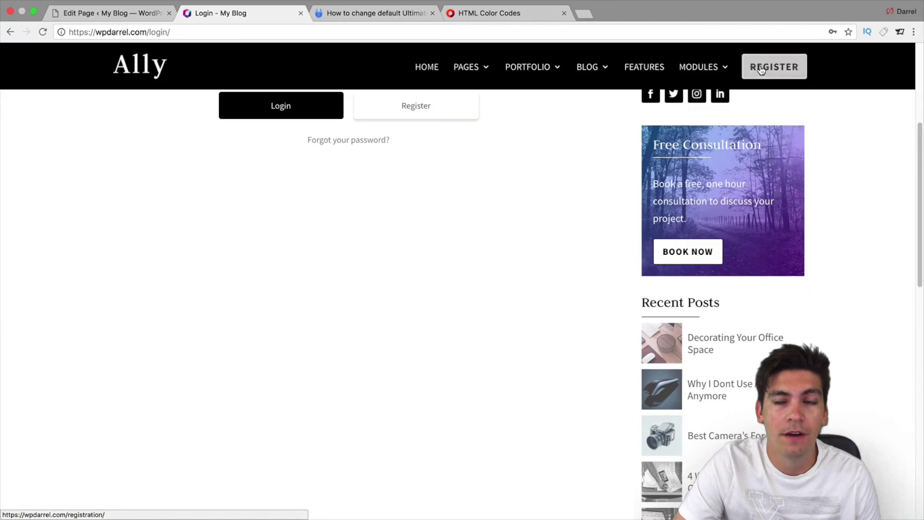
Leave the Login page editor without updating it and browse the list of all pages
{"action": "left_click", "coordinate": [96, 13]}
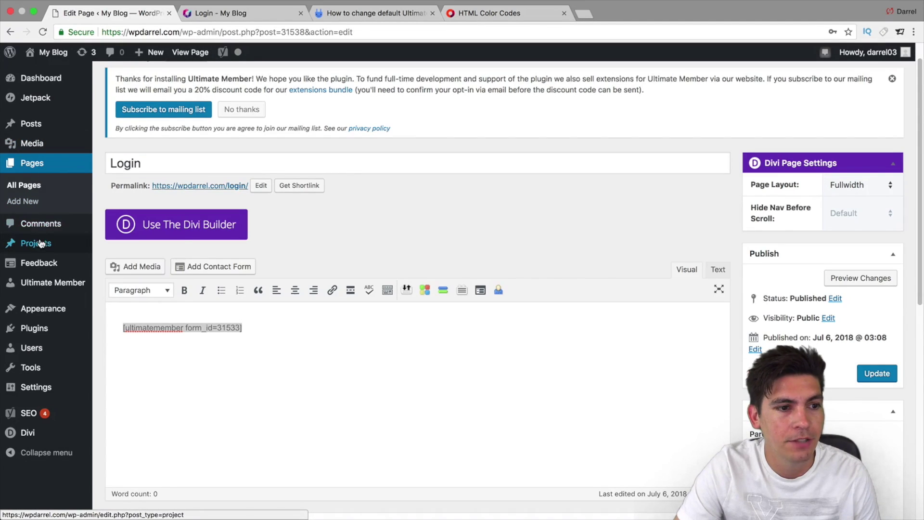
{"action": "left_click", "coordinate": [43, 187]}
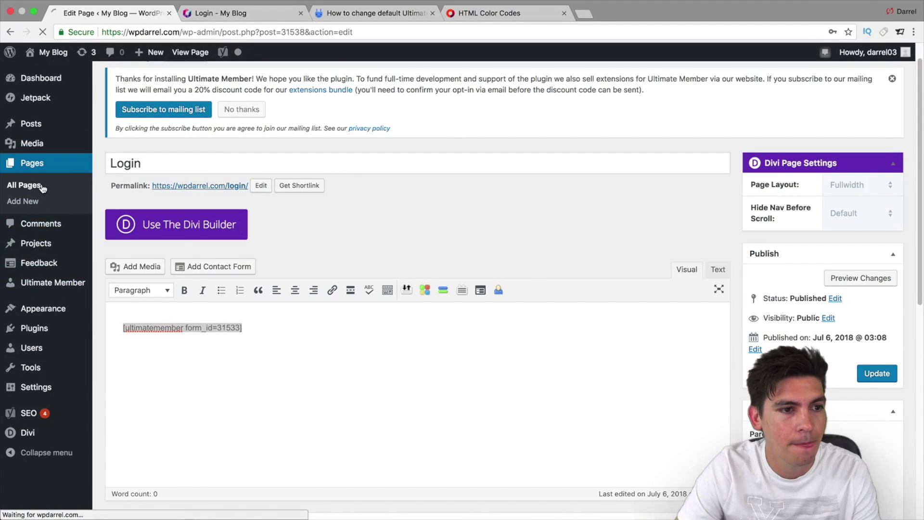
{"action": "left_click", "coordinate": [532, 293]}
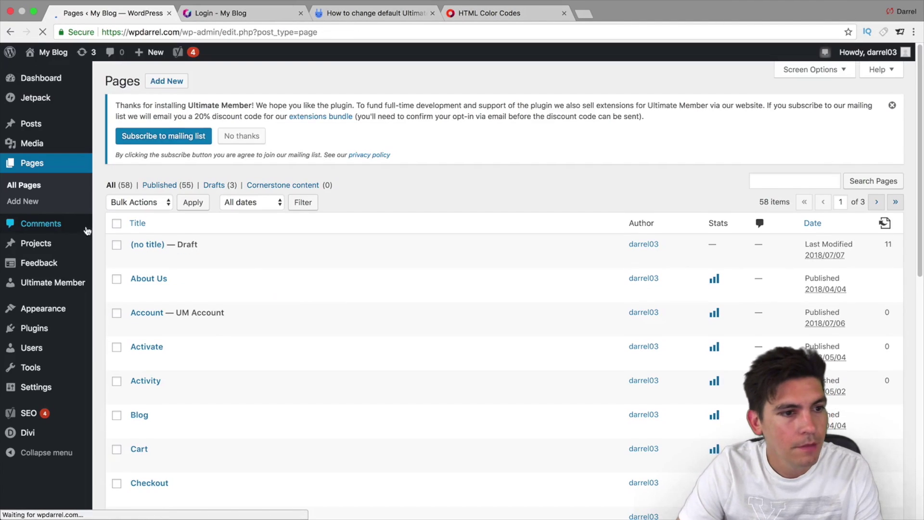
{"action": "scroll", "coordinate": [192, 336], "scroll_direction": "down", "scroll_amount": 10}
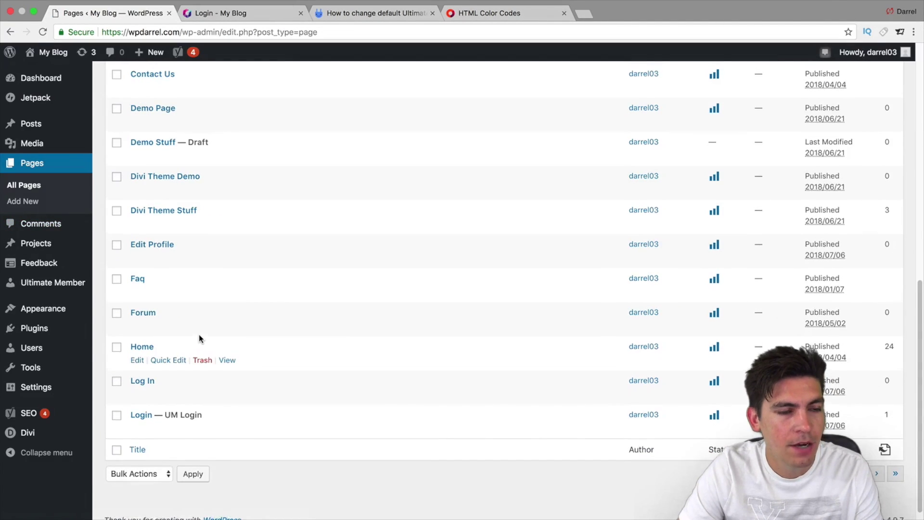
{"action": "scroll", "coordinate": [199, 334], "scroll_direction": "up", "scroll_amount": 4}
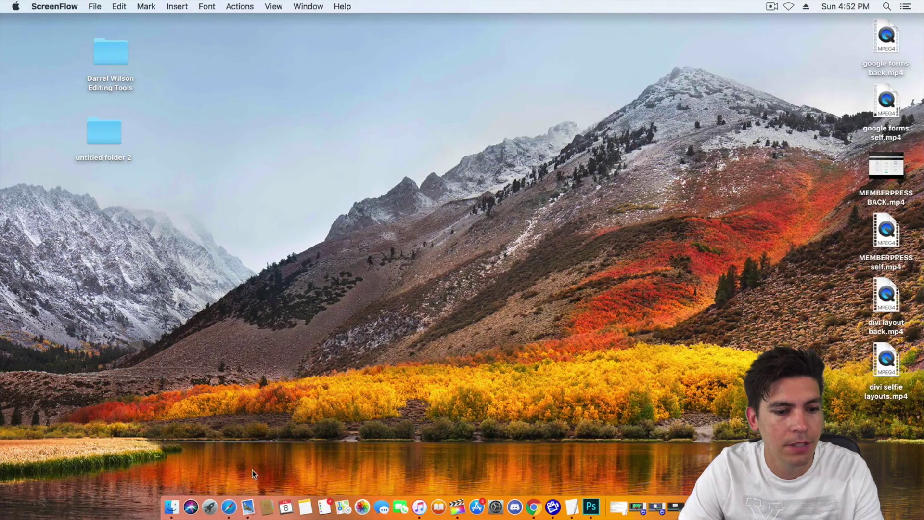
Switch to Safari and copy the web address of The Registration Demo page
{"action": "left_click", "coordinate": [229, 510]}
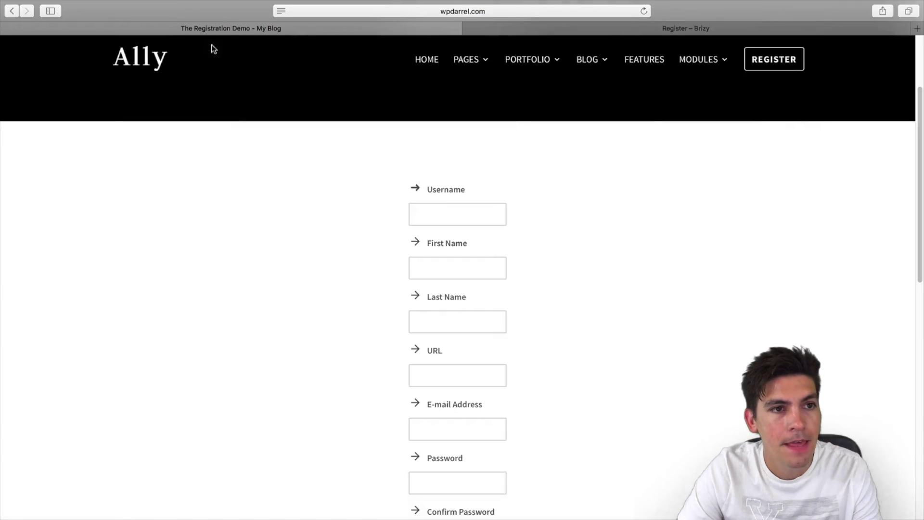
{"action": "left_click", "coordinate": [394, 10]}
{"action": "right_click", "coordinate": [397, 11]}
{"action": "left_click", "coordinate": [406, 26]}
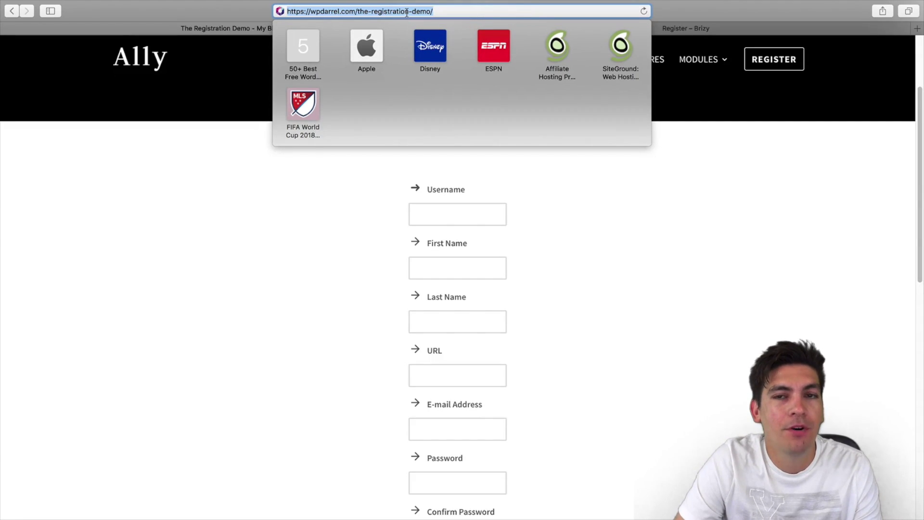
{"action": "key", "text": "ctrl+Left"}
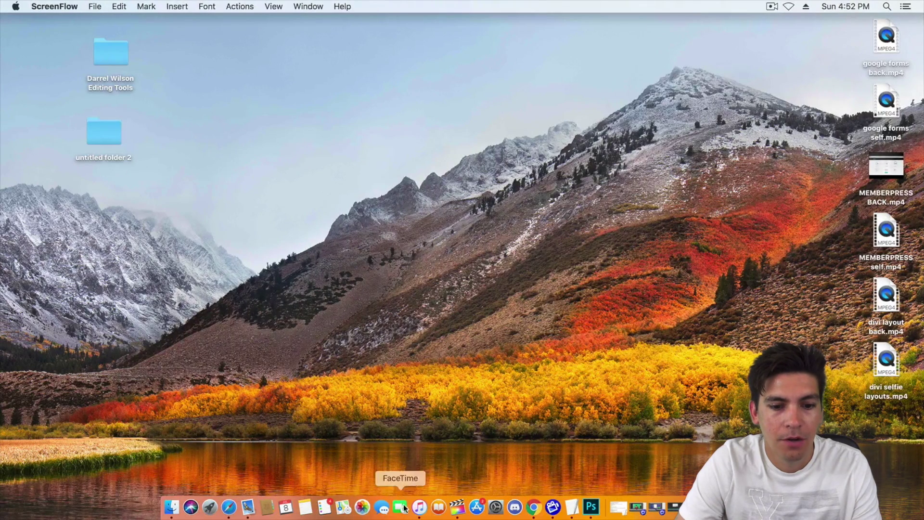
Switch to Chrome, visit the site's homepage and enable the Visual Builder on it
{"action": "left_click", "coordinate": [534, 508]}
{"action": "scroll", "coordinate": [204, 200], "scroll_direction": "down", "scroll_amount": 1}
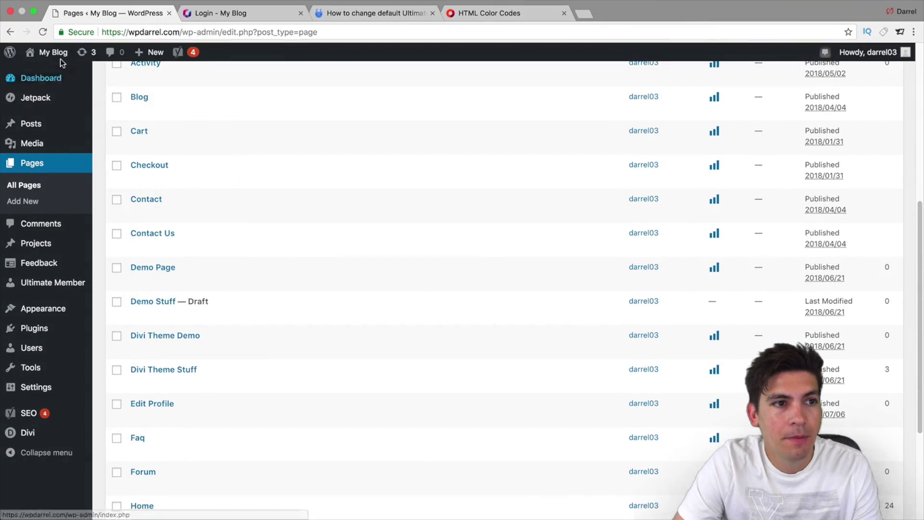
{"action": "mouse_move", "coordinate": [59, 57]}
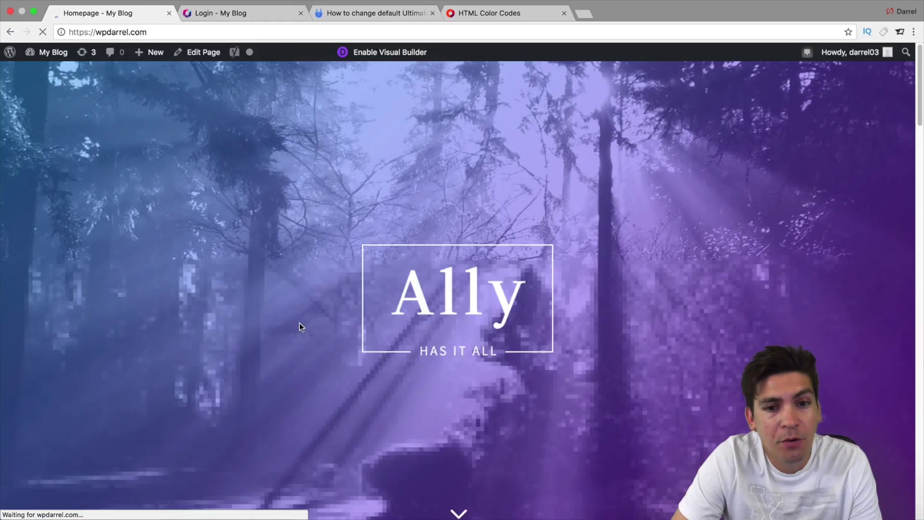
{"action": "scroll", "coordinate": [300, 323], "scroll_direction": "down", "scroll_amount": 8}
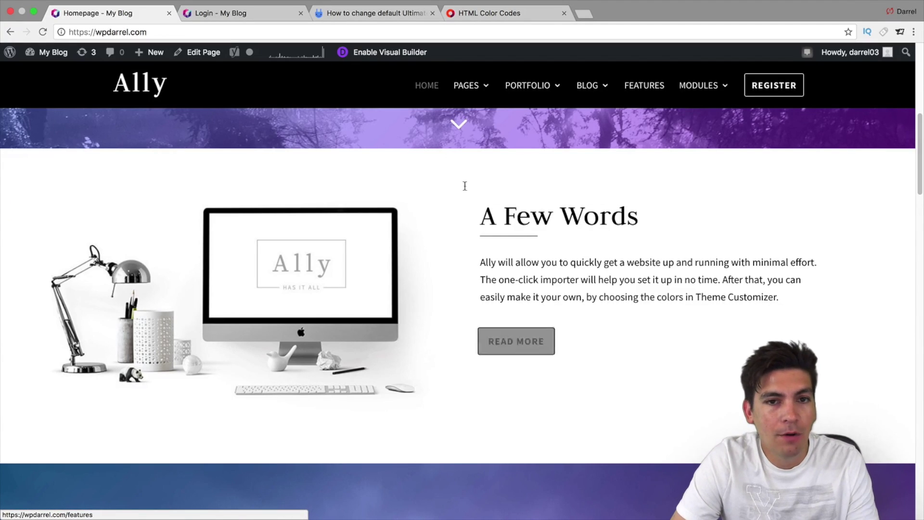
{"action": "left_click", "coordinate": [385, 52]}
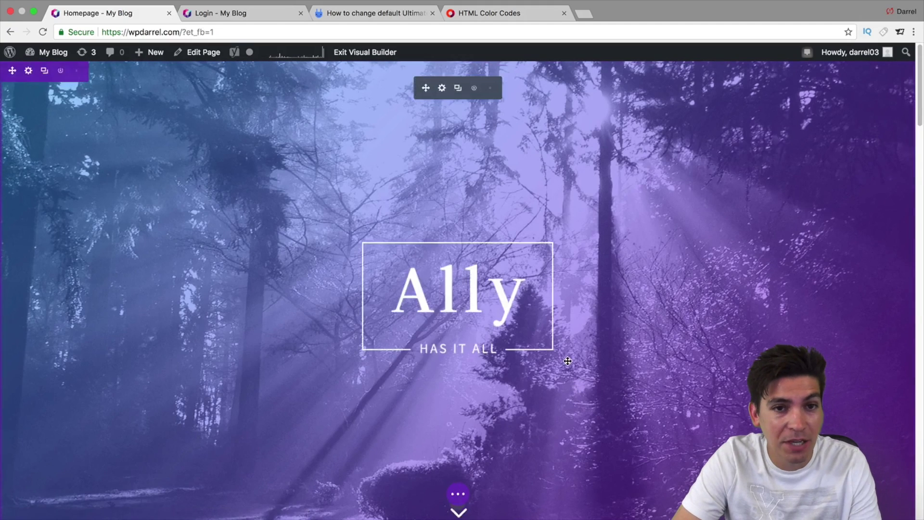
{"action": "scroll", "coordinate": [566, 359], "scroll_direction": "down", "scroll_amount": 5}
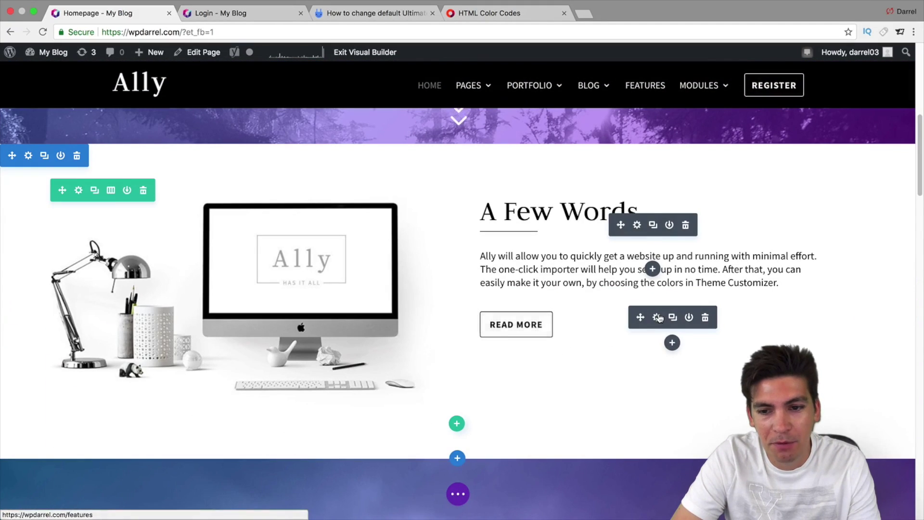
{"action": "left_click", "coordinate": [659, 315]}
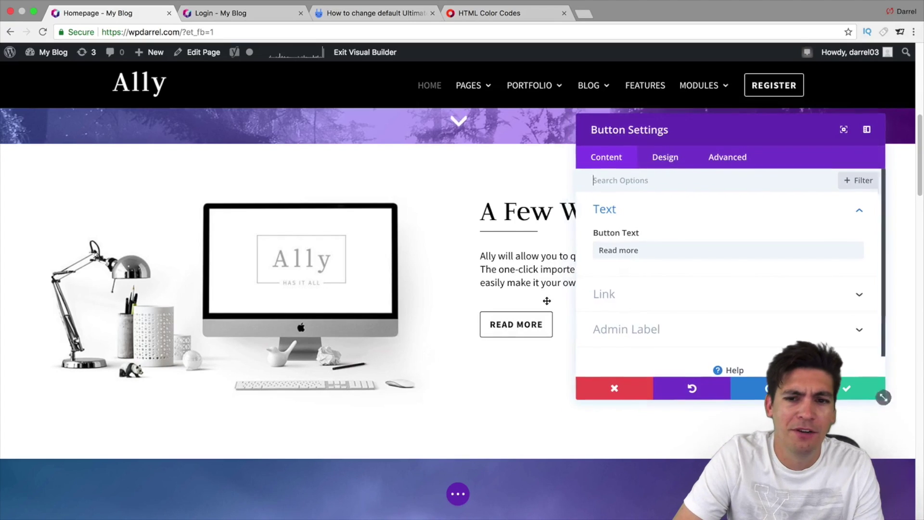
{"action": "left_click", "coordinate": [656, 300]}
{"action": "double_click", "coordinate": [616, 226]}
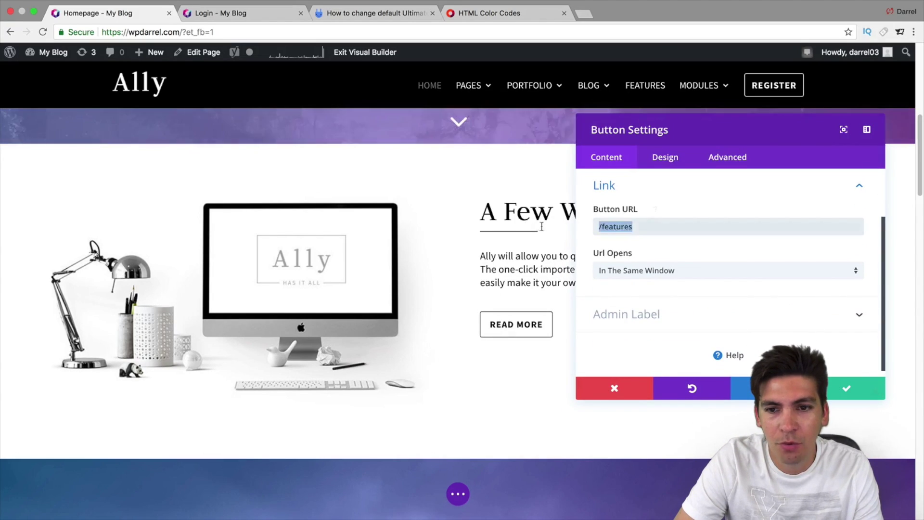
{"action": "right_click", "coordinate": [613, 225]}
{"action": "left_click", "coordinate": [635, 318]}
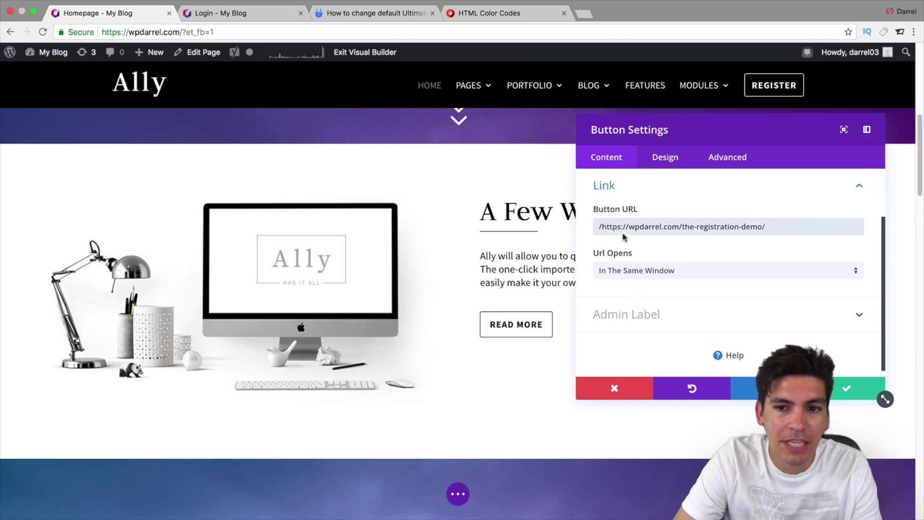
{"action": "scroll", "coordinate": [686, 256], "scroll_direction": "up", "scroll_amount": 2}
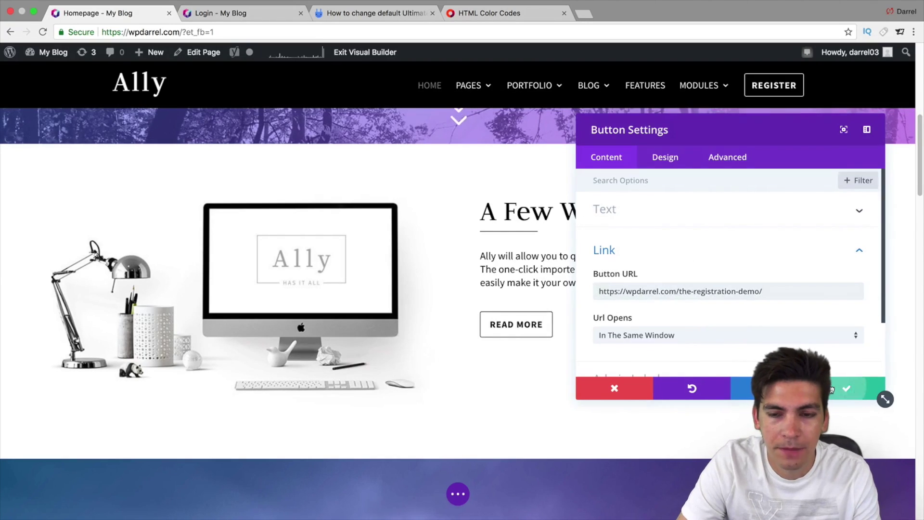
{"action": "key", "text": "Return"}
Replace the "A Few Words" heading with "Registration" and save the homepage
{"action": "left_click", "coordinate": [637, 225]}
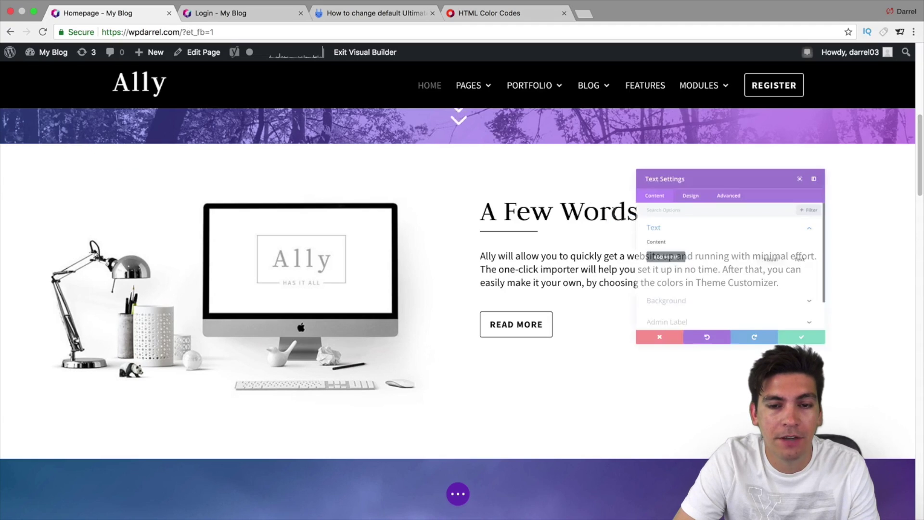
{"action": "left_click_drag", "start_coordinate": [698, 341], "coordinate": [594, 350]}
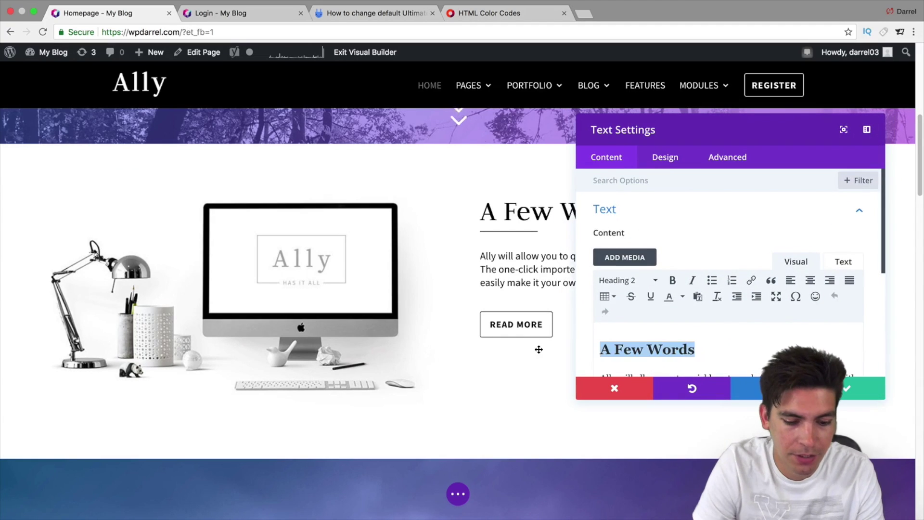
{"action": "type", "text": "R"}
{"action": "key", "text": "BackSpace"}
{"action": "type", "text": "Registration"}
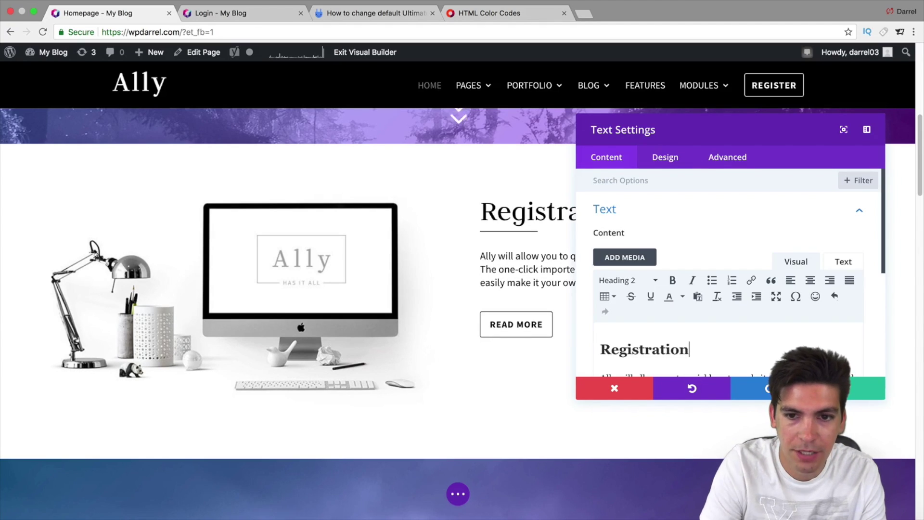
{"action": "left_click", "coordinate": [880, 393]}
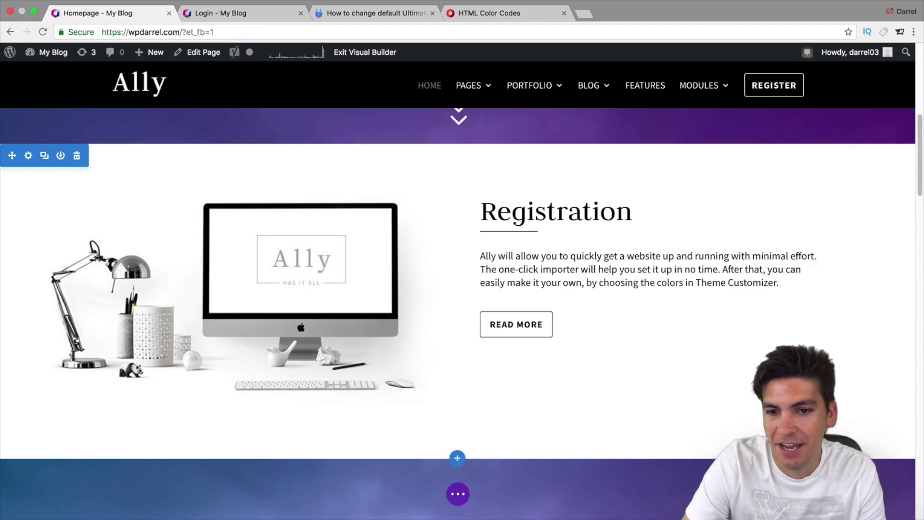
{"action": "left_click", "coordinate": [458, 496]}
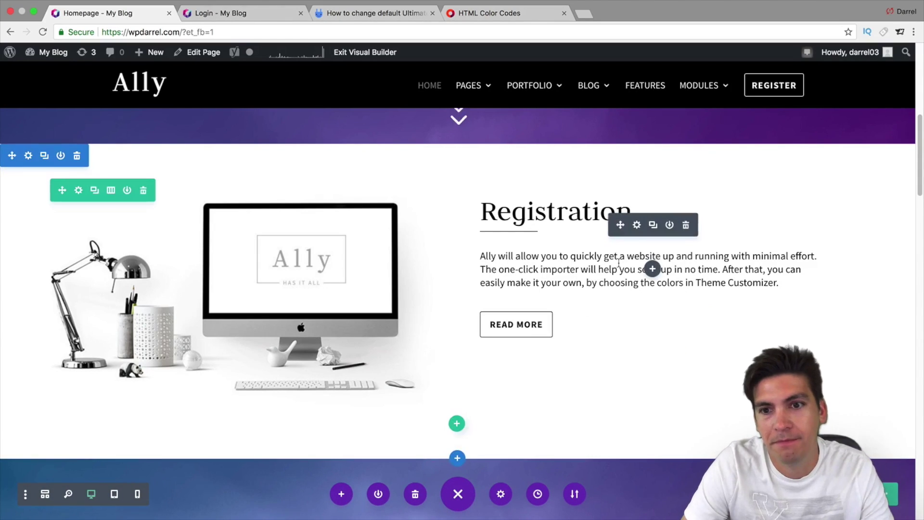
{"action": "scroll", "coordinate": [673, 276], "scroll_direction": "up", "scroll_amount": 2}
{"action": "scroll", "coordinate": [716, 281], "scroll_direction": "up", "scroll_amount": 4}
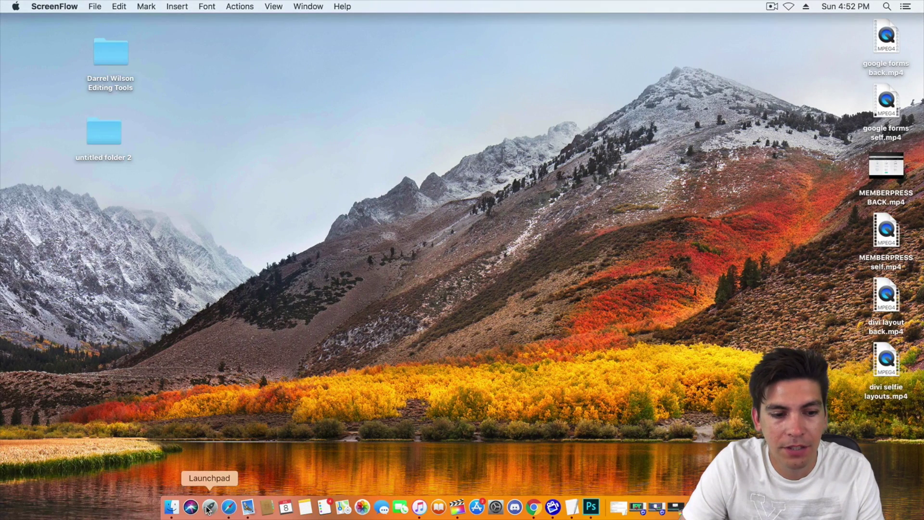
Switch to Safari, open the homepage and follow its Read More button to check the linked registration form
{"action": "left_click", "coordinate": [228, 506]}
{"action": "left_click", "coordinate": [258, 173]}
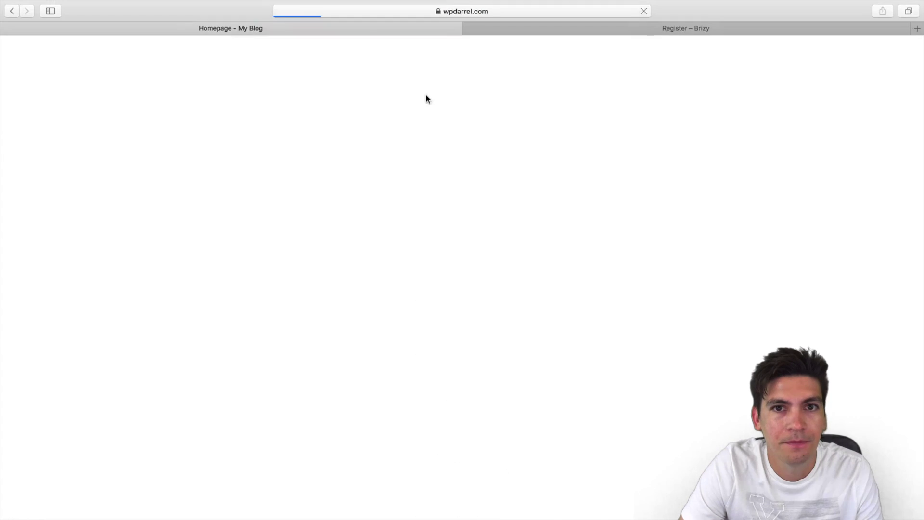
{"action": "scroll", "coordinate": [352, 205], "scroll_direction": "down", "scroll_amount": 8}
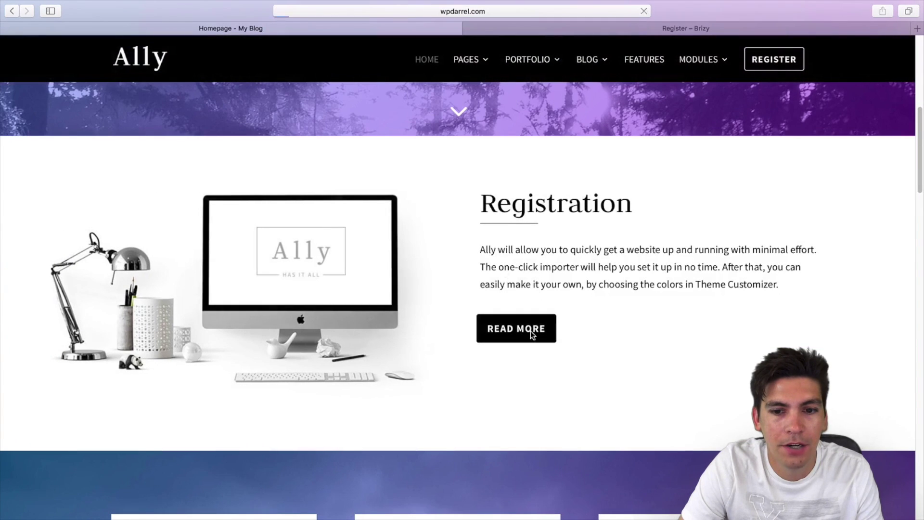
{"action": "left_click", "coordinate": [531, 331]}
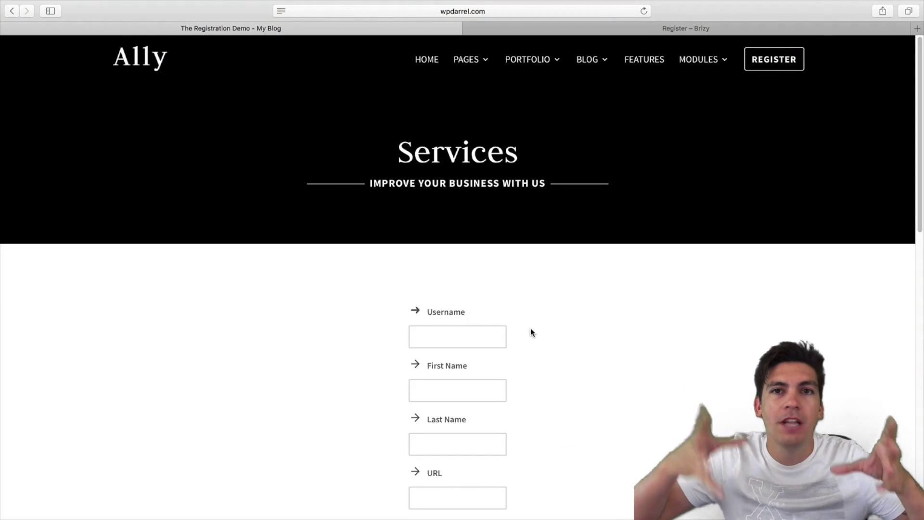
{"action": "scroll", "coordinate": [530, 332], "scroll_direction": "down", "scroll_amount": 8}
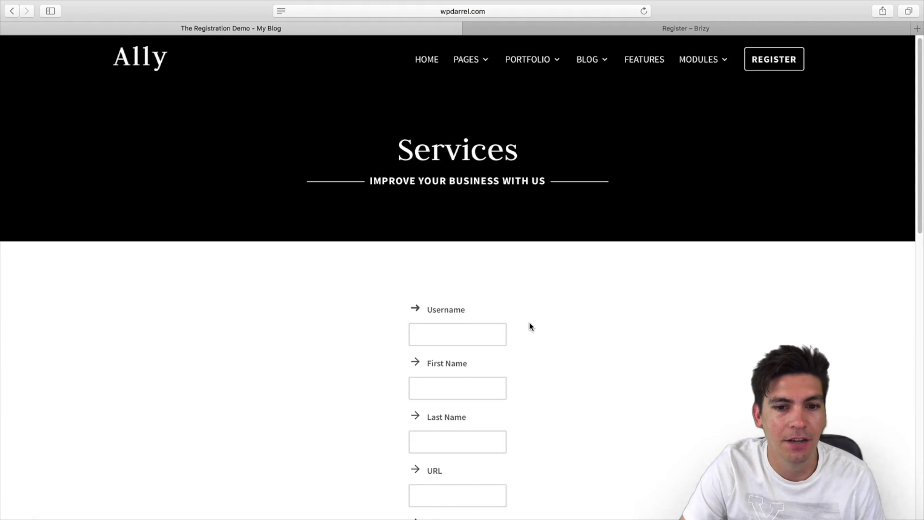
{"action": "scroll", "coordinate": [525, 318], "scroll_direction": "up", "scroll_amount": 8}
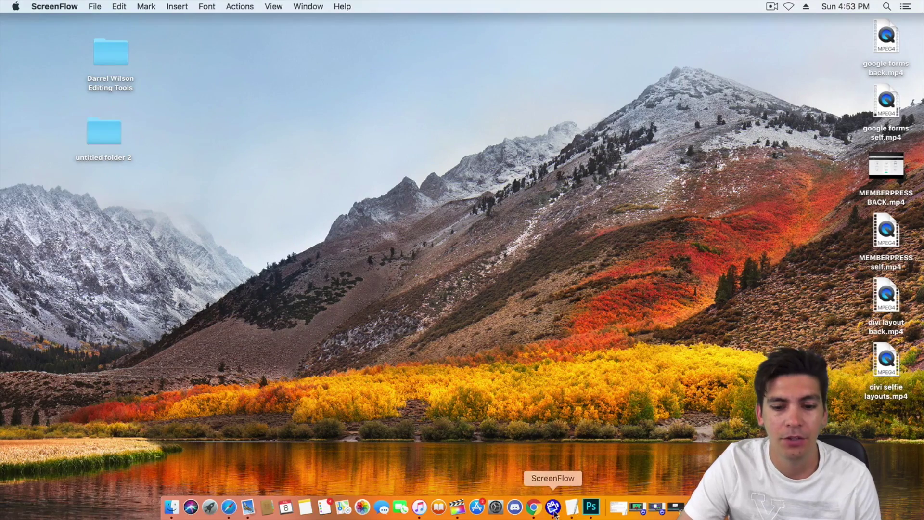
Switch to Chrome and review the homepage, the Ultimate Member CSS article, the HTML Color Codes site and the live Login page
{"action": "left_click", "coordinate": [533, 506]}
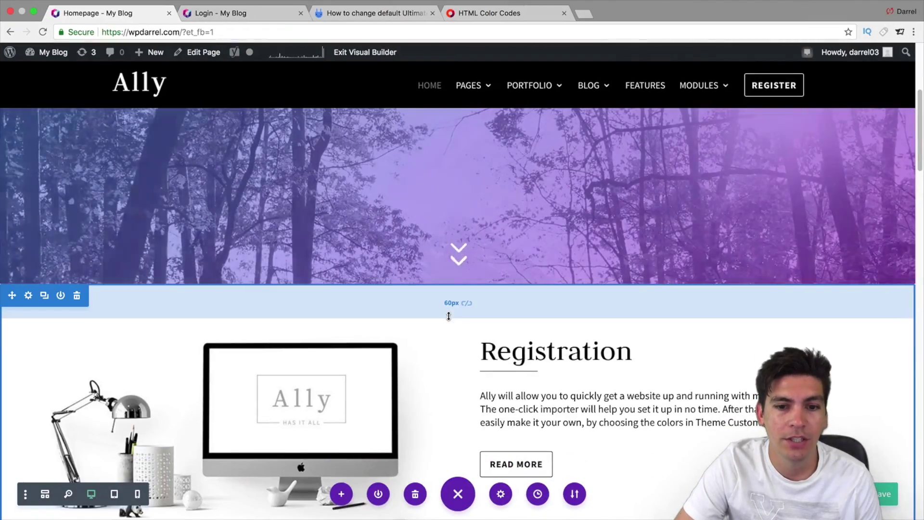
{"action": "scroll", "coordinate": [450, 313], "scroll_direction": "up", "scroll_amount": 3}
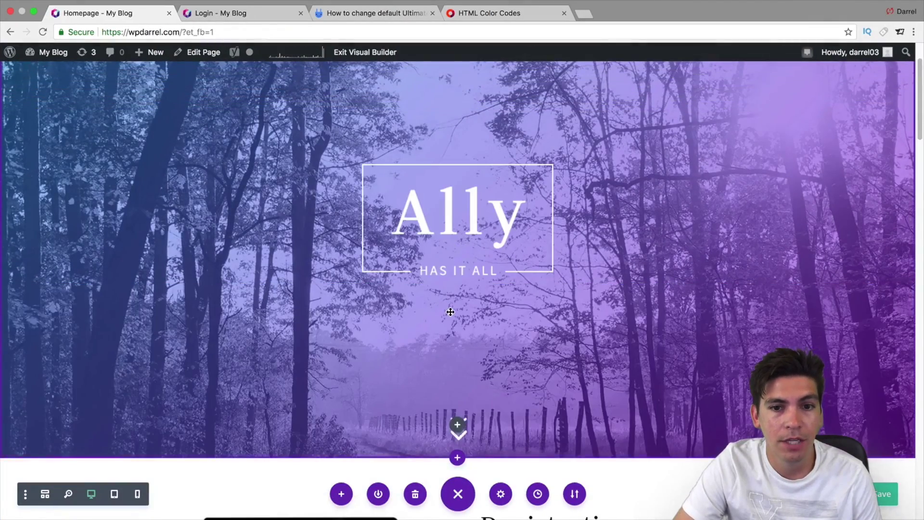
{"action": "scroll", "coordinate": [451, 314], "scroll_direction": "up", "scroll_amount": 3}
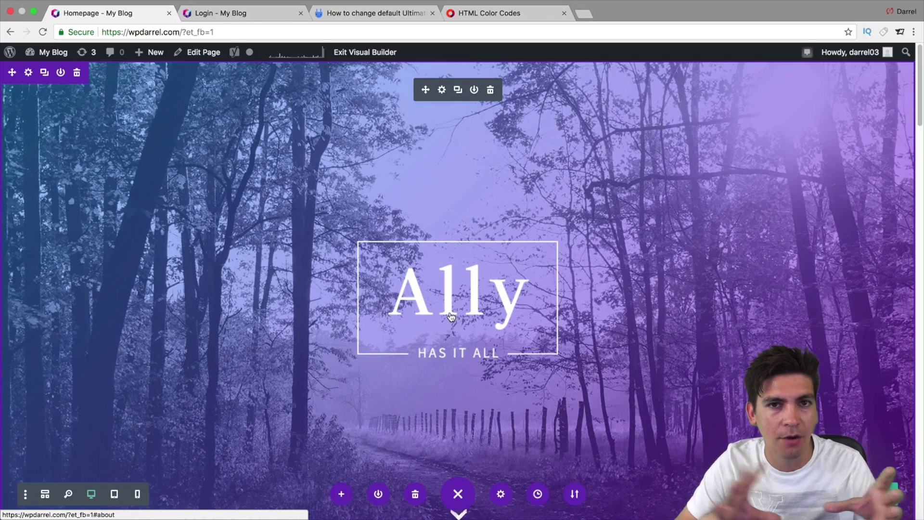
{"action": "left_click", "coordinate": [349, 13]}
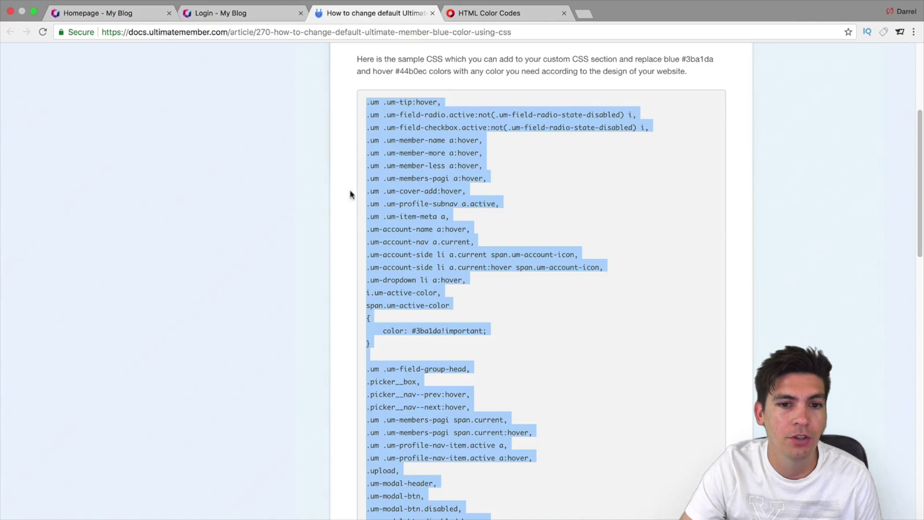
{"action": "left_click", "coordinate": [423, 212]}
{"action": "left_click", "coordinate": [503, 19]}
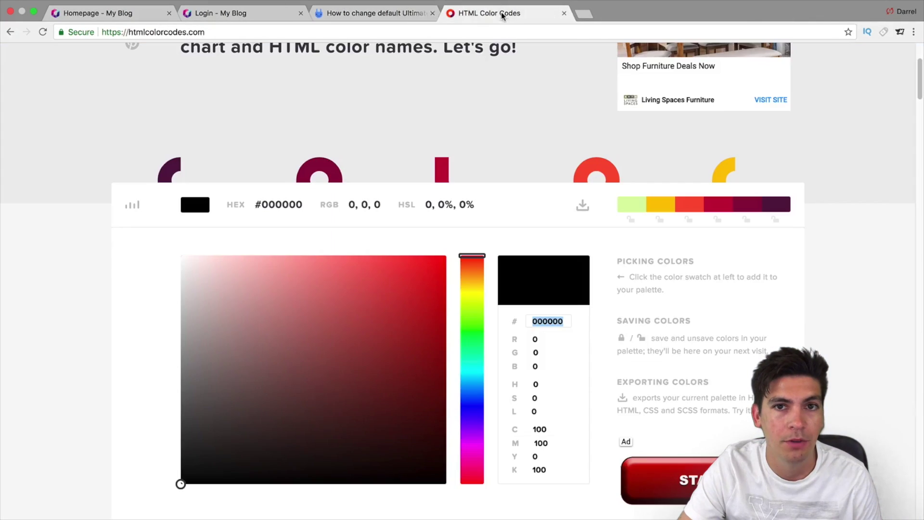
{"action": "left_click", "coordinate": [383, 14]}
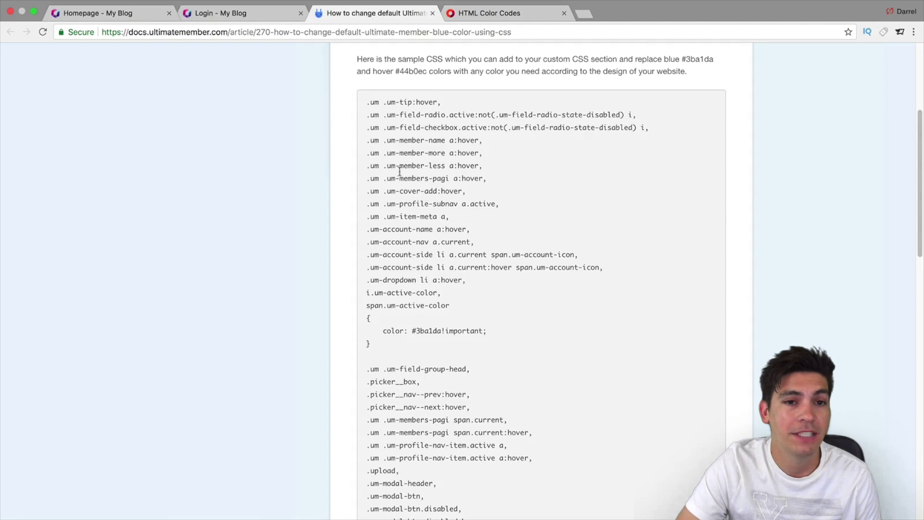
{"action": "left_click", "coordinate": [221, 14]}
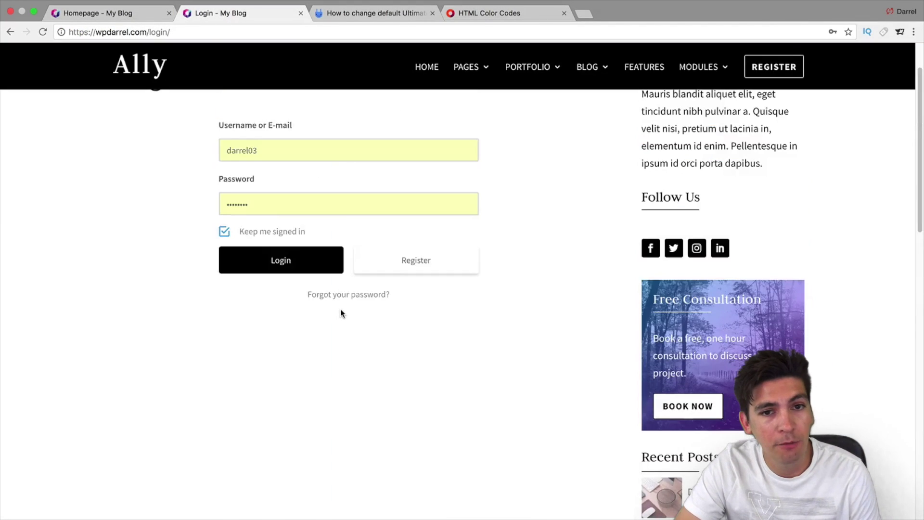
{"action": "scroll", "coordinate": [486, 318], "scroll_direction": "up", "scroll_amount": 2}
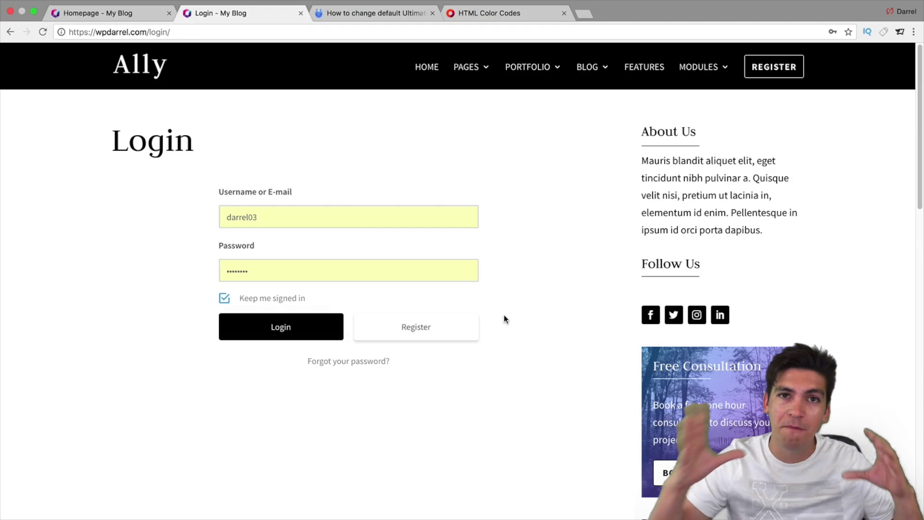